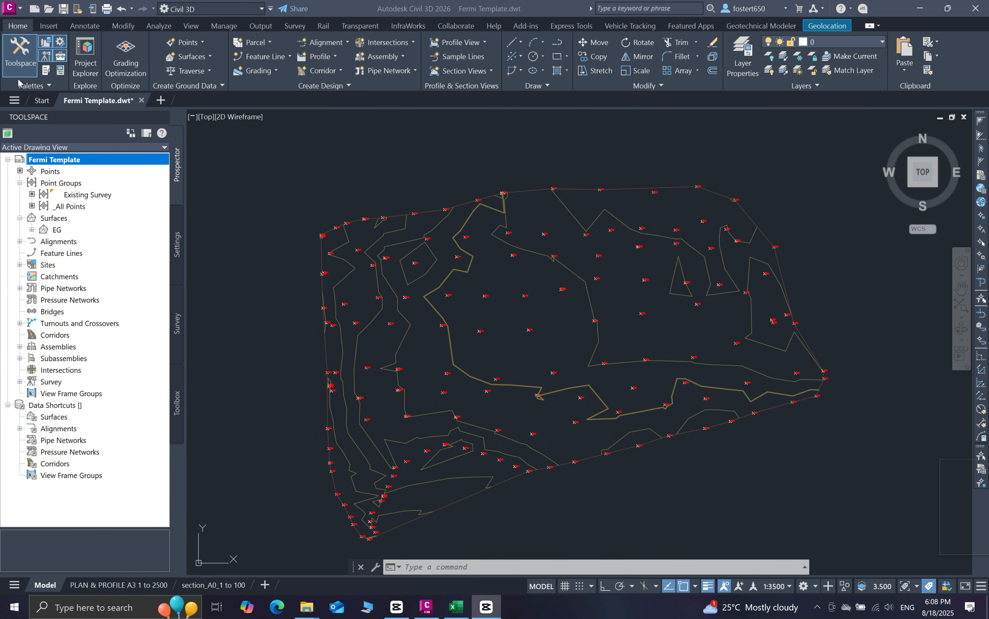
Step: Start a new layout alignment named Urban Road with type Centerline and no description
click(8, 27)
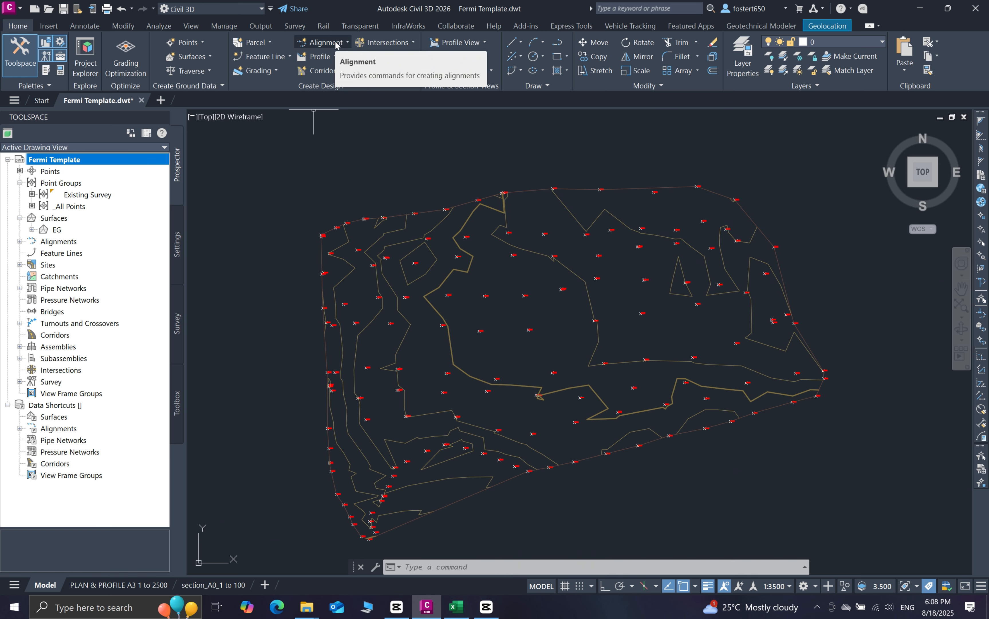
click(345, 43)
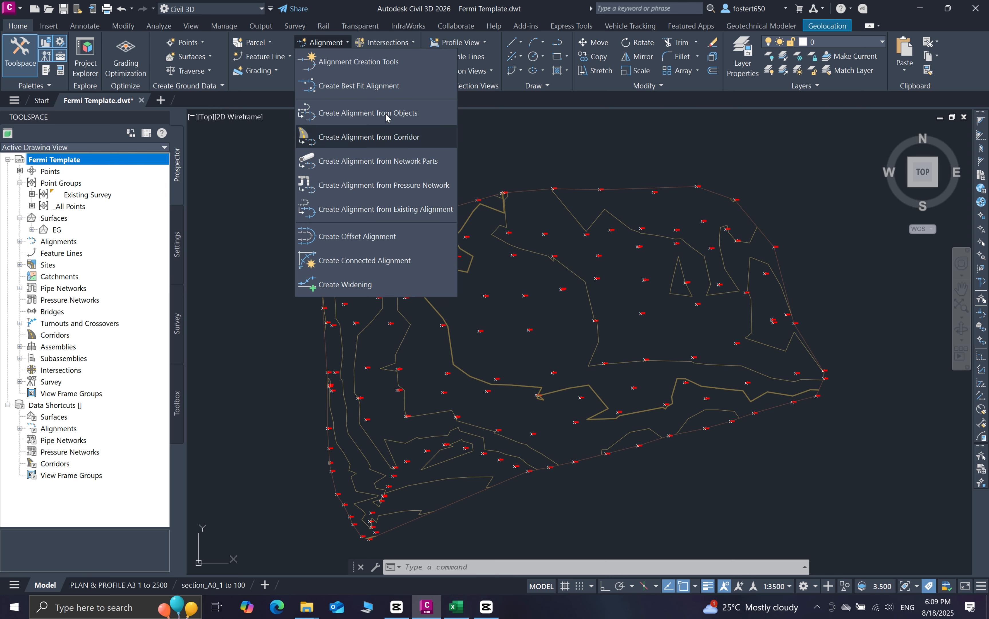
click(351, 62)
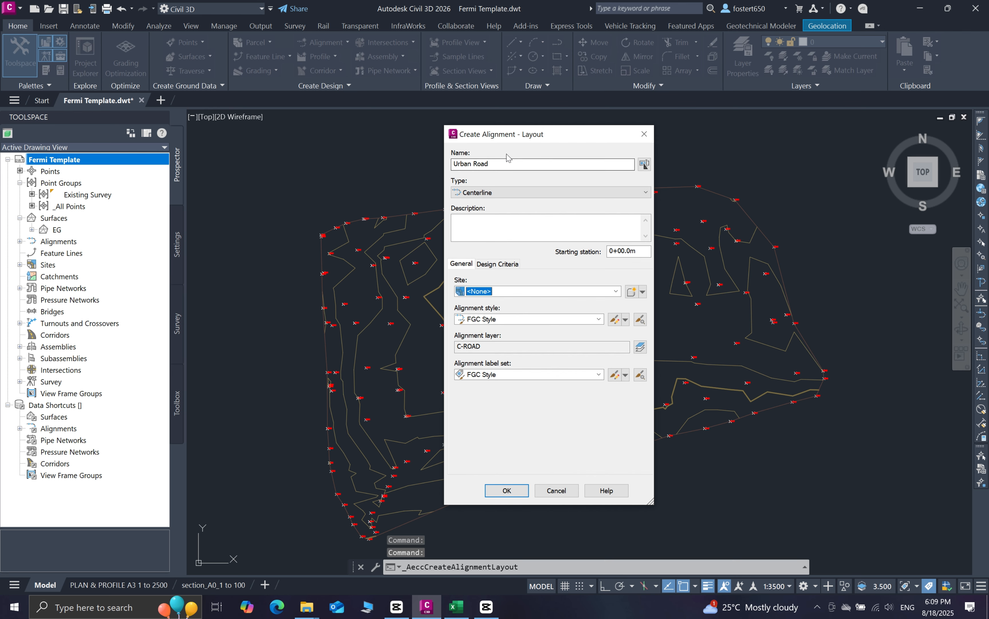
mouse_move(565, 140)
mouse_down()
mouse_move(530, 146)
mouse_move(512, 129)
mouse_move(546, 135)
mouse_up()
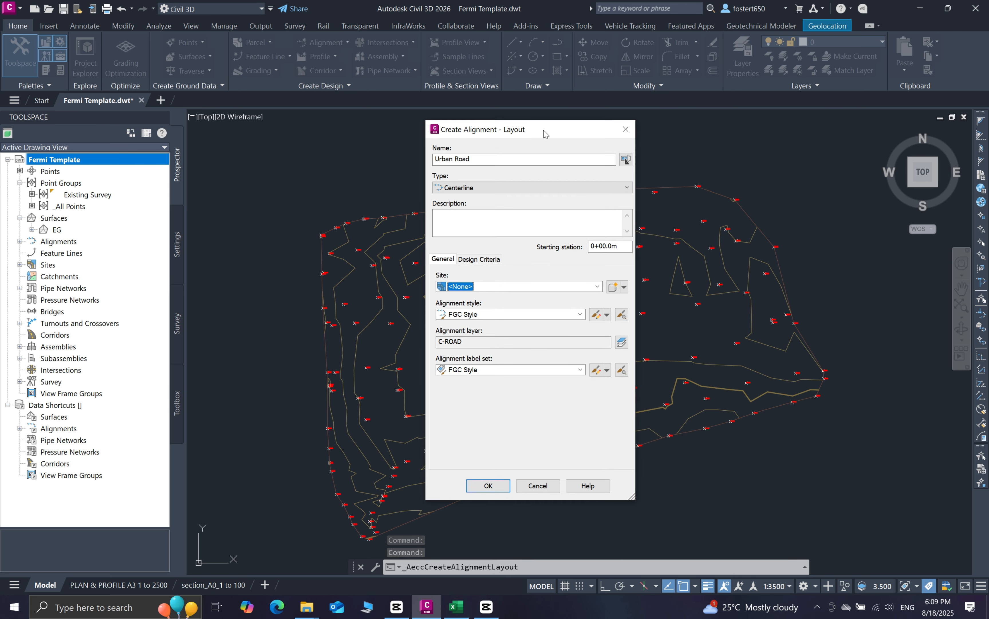
drag(490, 163, 427, 161)
click(486, 159)
click(515, 189)
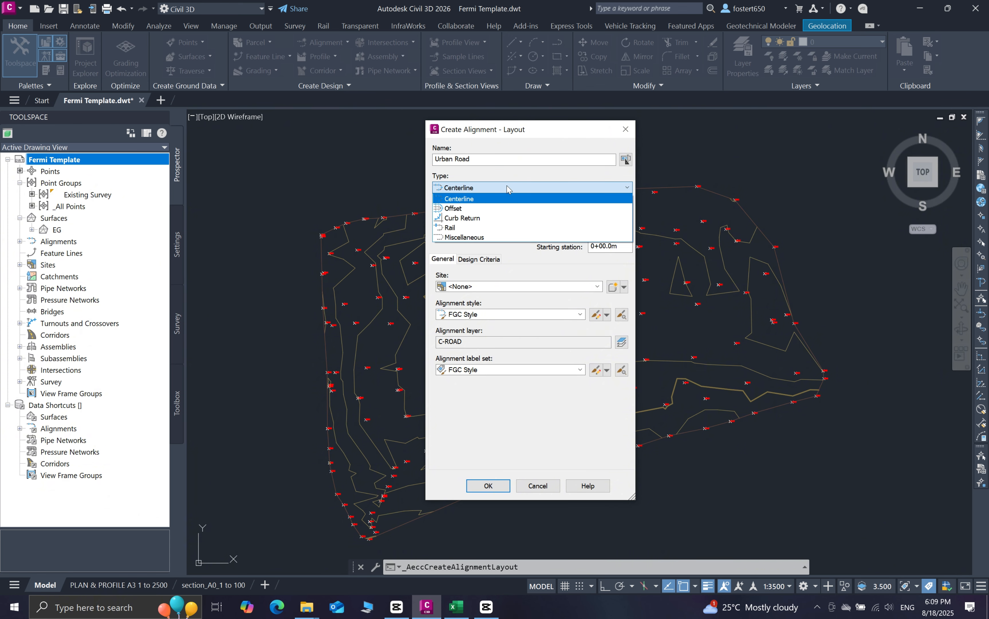
click(480, 200)
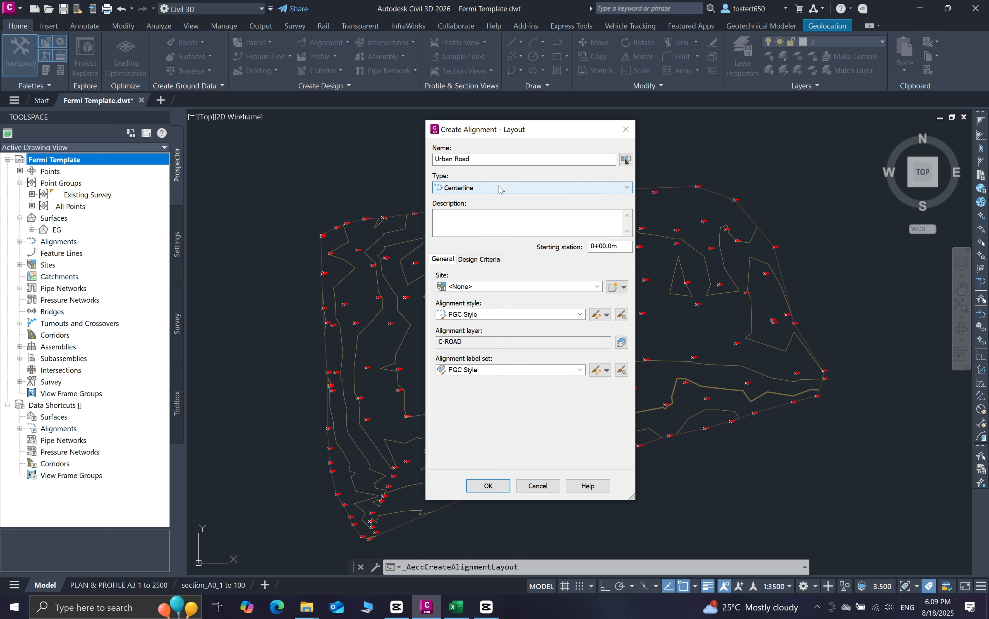
click(461, 221)
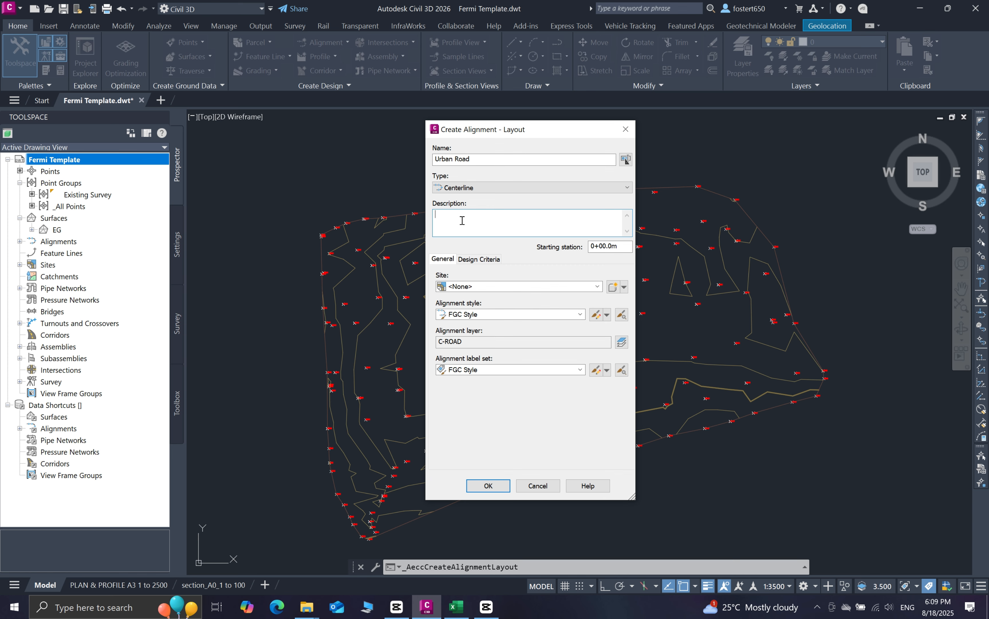
Step: Inspect the alignment's design criteria by temporarily enabling criteria-based design
click(479, 261)
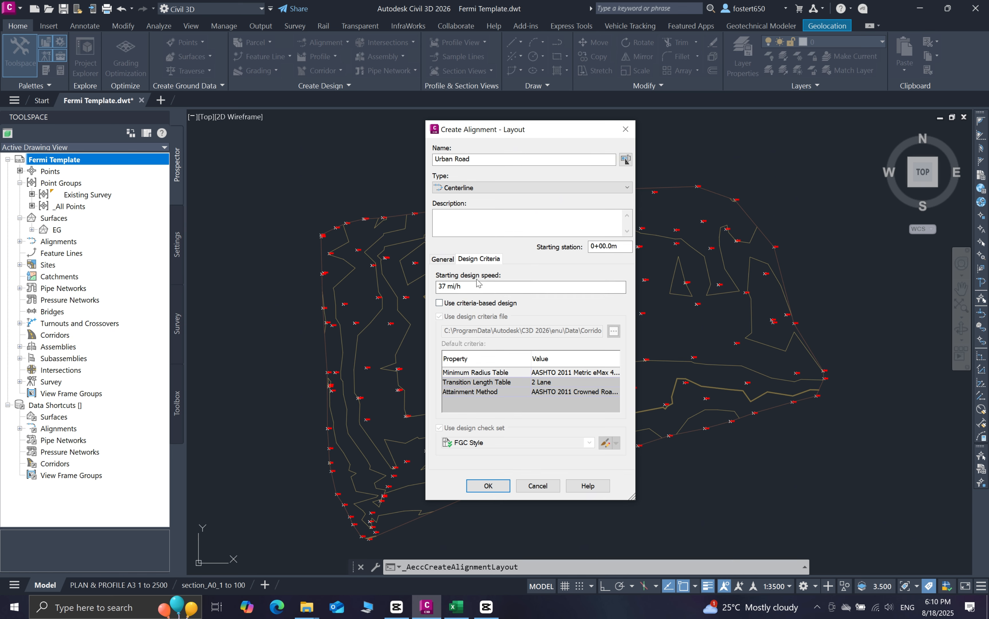
click(439, 303)
click(441, 289)
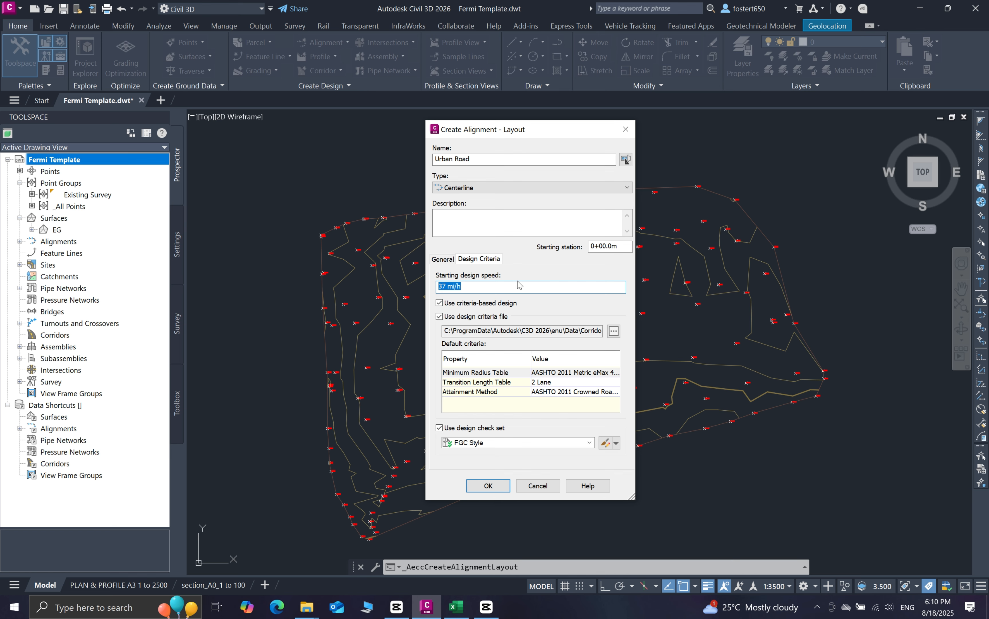
click(440, 303)
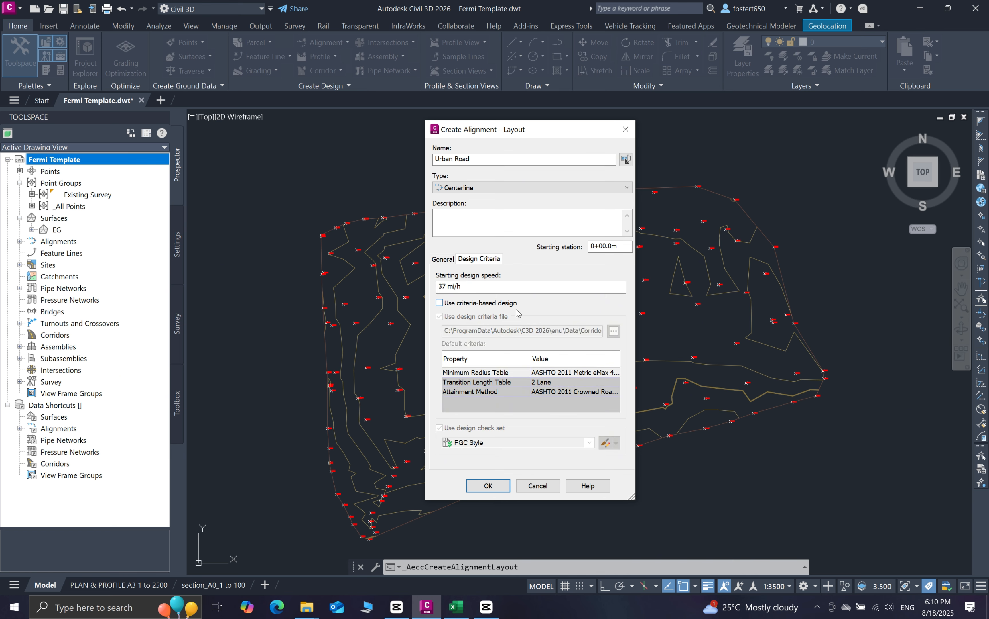
click(449, 261)
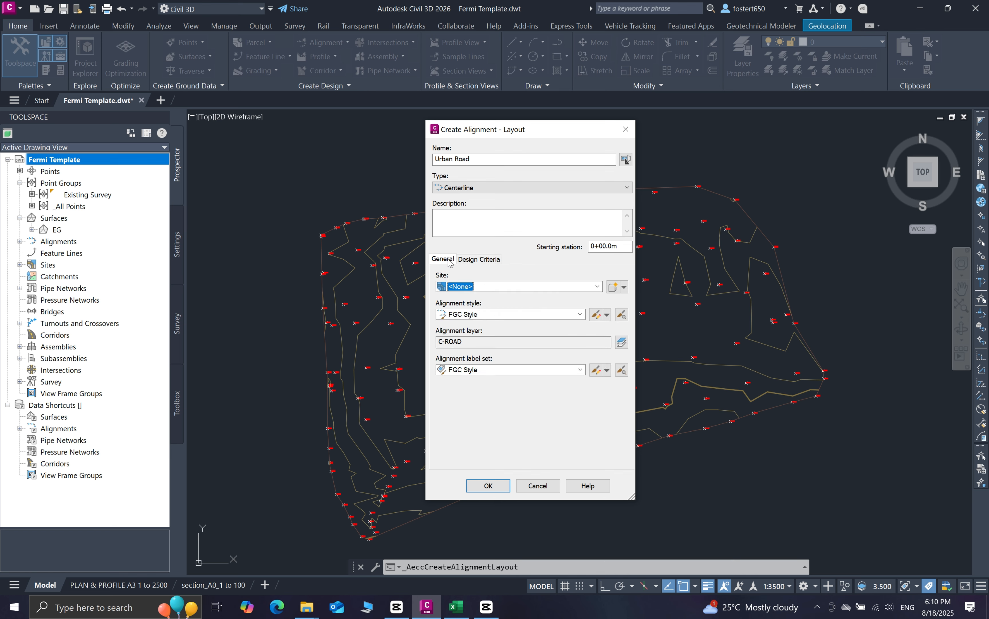
Step: Create the alignment with site <None> and FGC Style as both alignment style and label set
click(598, 289)
click(598, 289)
click(583, 317)
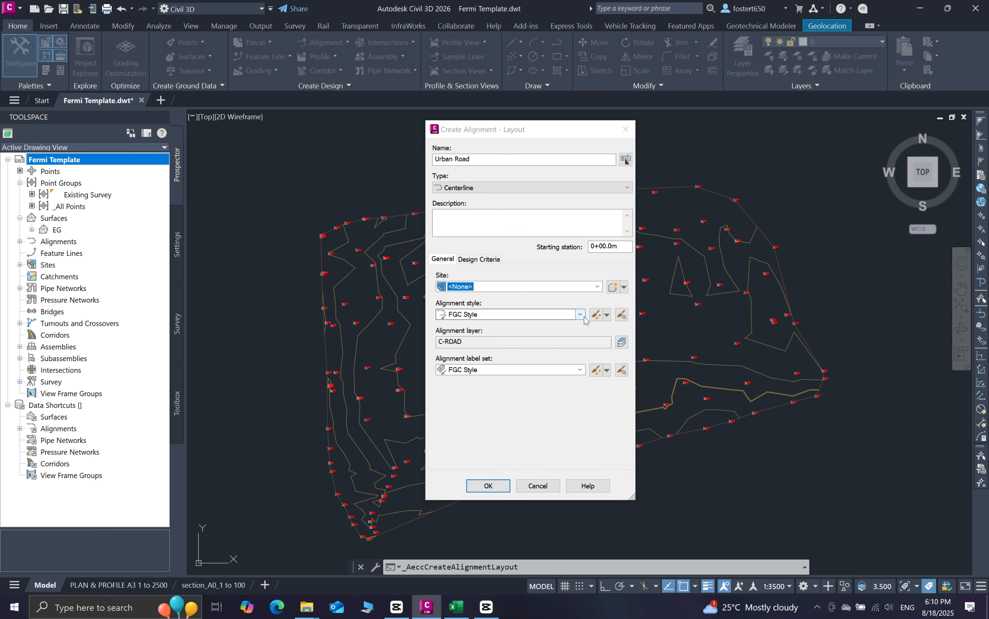
click(584, 320)
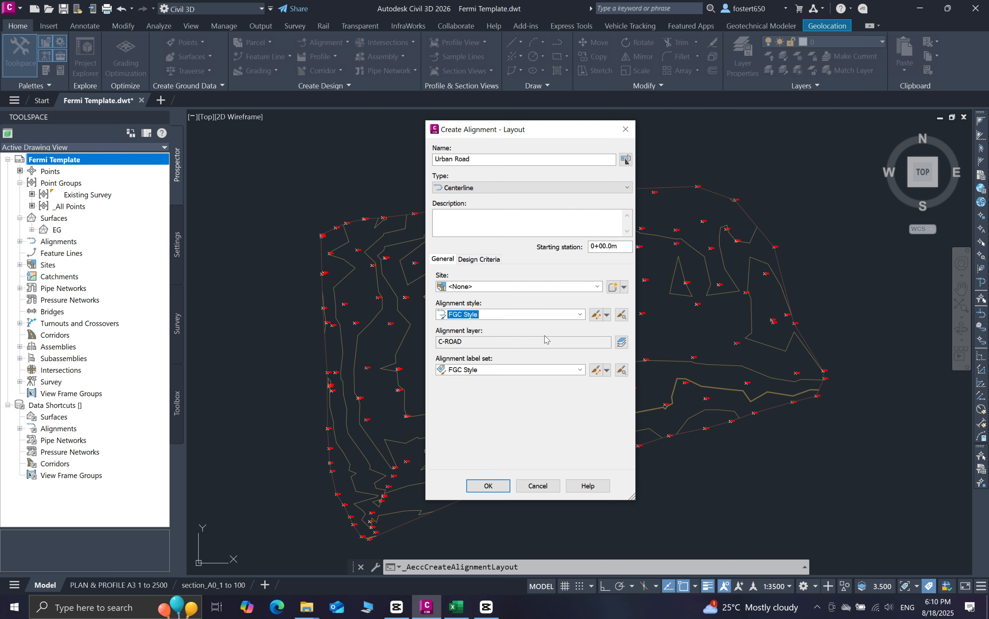
click(494, 487)
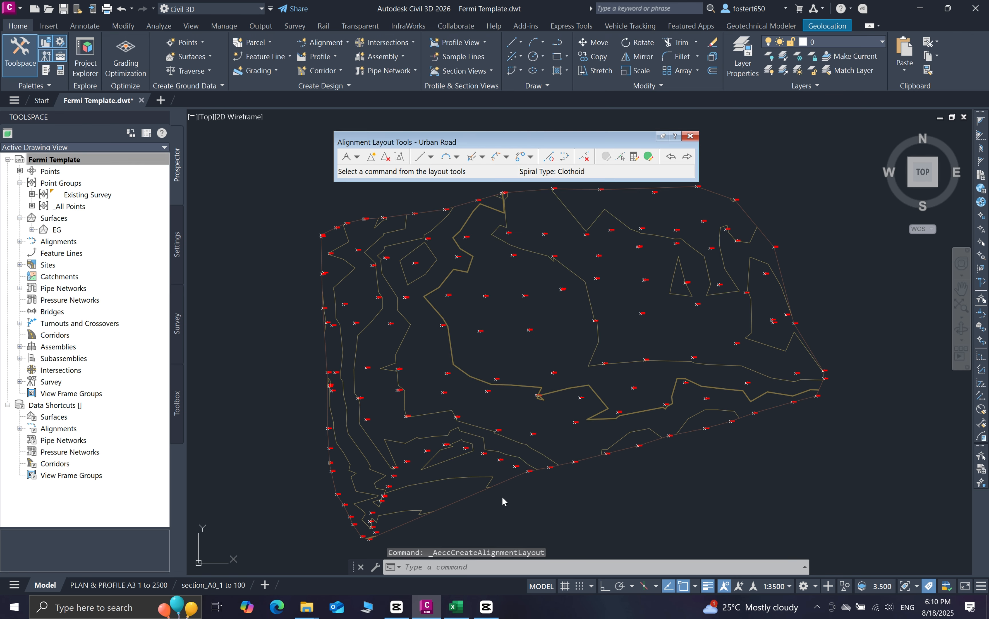
Step: Draw a zigzag of three tangents without curves, about 506 m long, running upward to end just under the "TANGENT - TANGENT NO CURVES" text
mouse_move(503, 141)
mouse_down()
mouse_move(407, 194)
mouse_move(459, 148)
mouse_move(501, 146)
mouse_move(486, 143)
mouse_up()
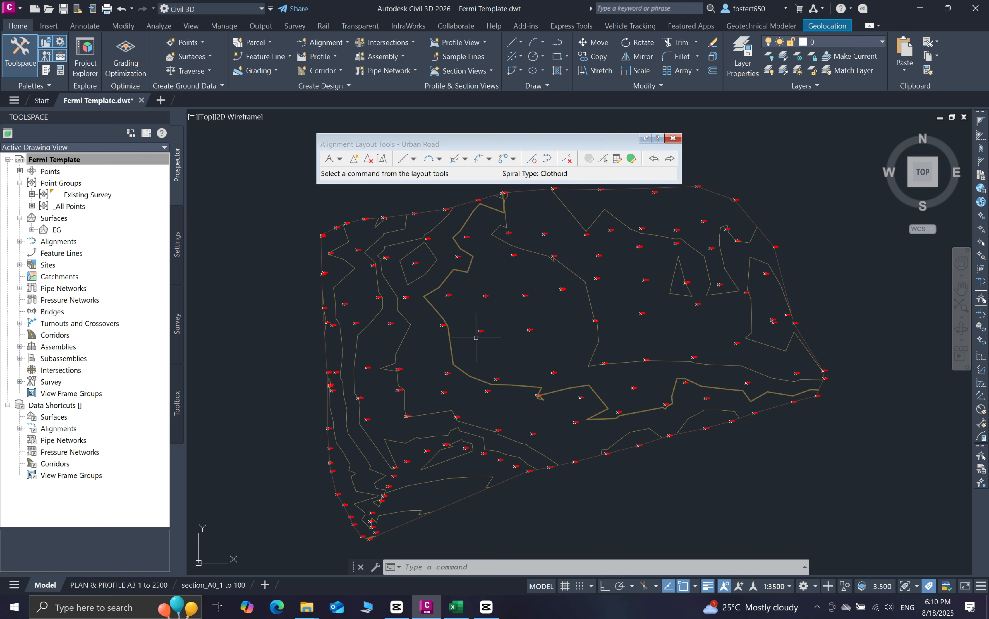
scroll(477, 334, down, 2)
mouse_move(793, 299)
middle_down()
mouse_move(533, 327)
mouse_move(439, 359)
middle_up()
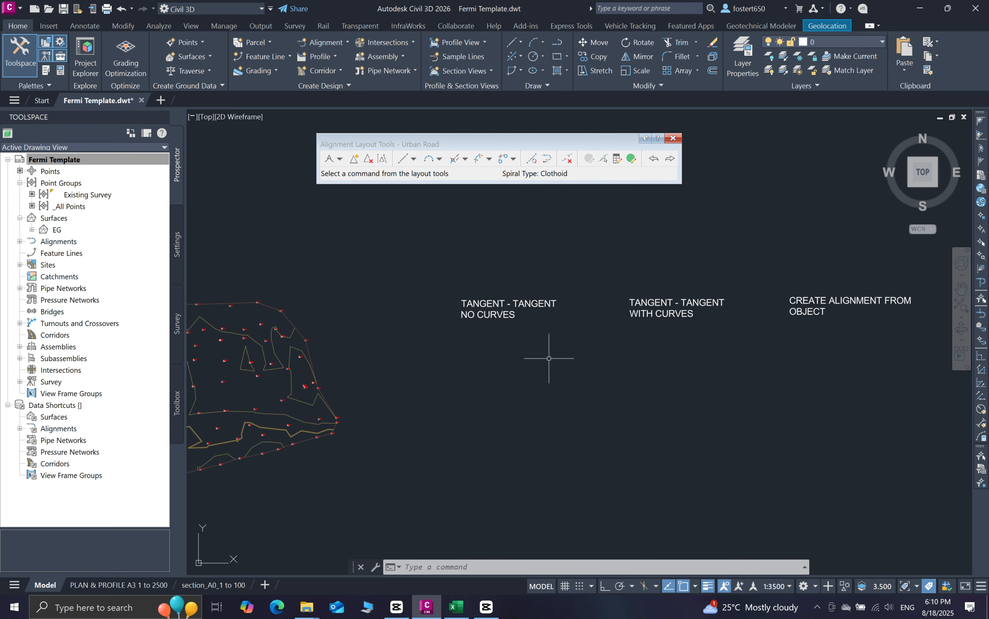
mouse_move(536, 353)
middle_down()
mouse_move(424, 324)
mouse_move(407, 308)
middle_up()
scroll(370, 315, up, 2)
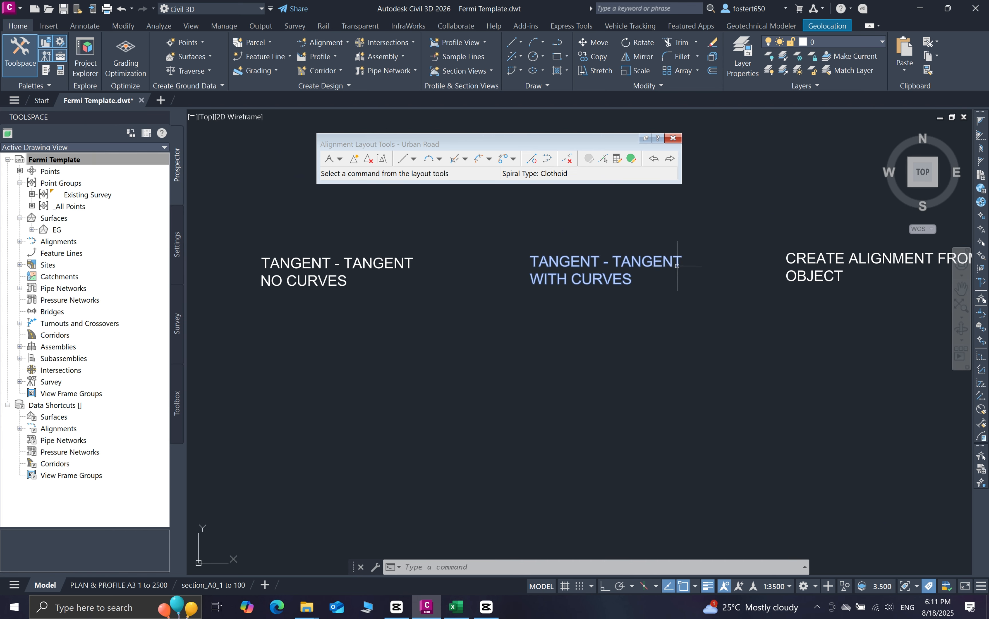
mouse_move(712, 285)
middle_down()
mouse_move(607, 271)
mouse_move(609, 279)
mouse_move(616, 268)
middle_up()
scroll(775, 275, down, 2)
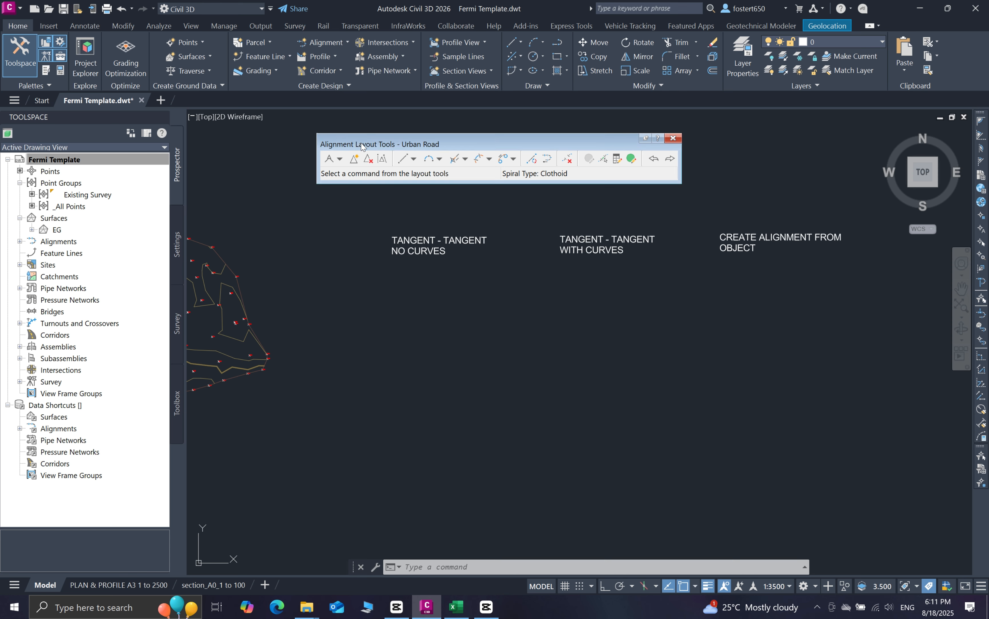
drag(367, 147, 369, 148)
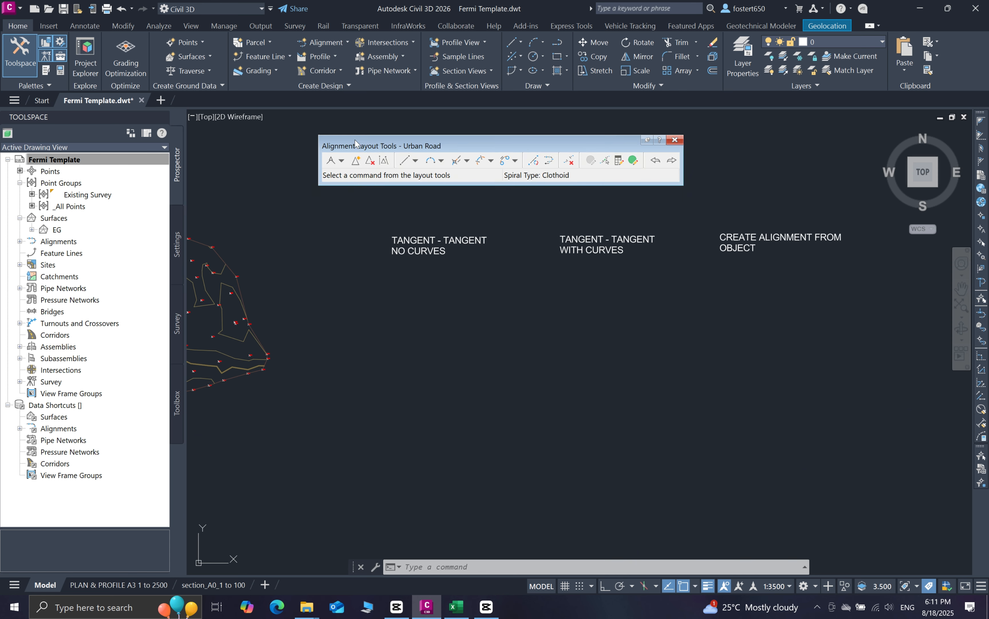
click(342, 162)
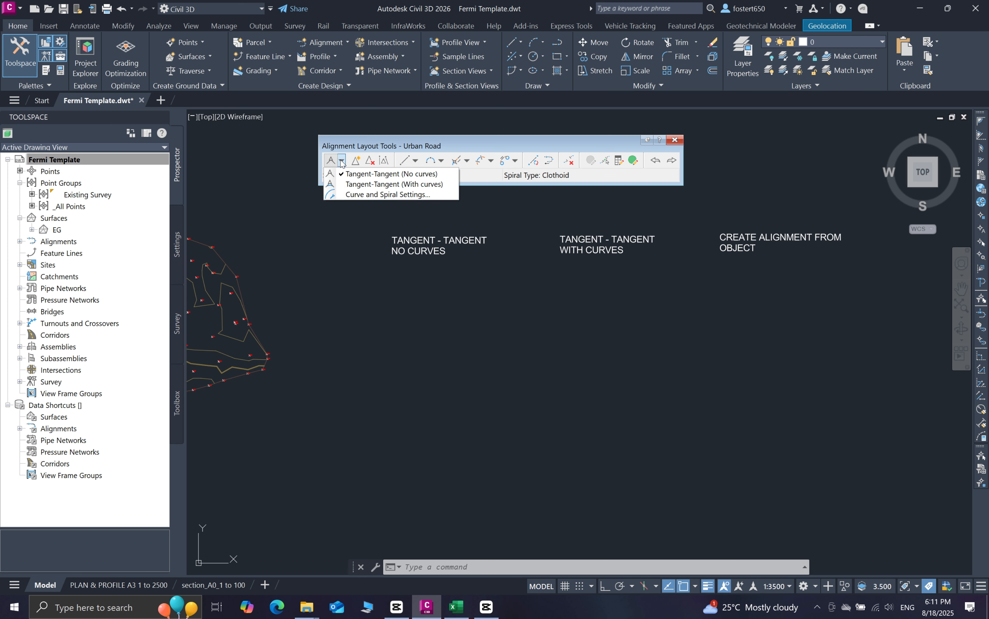
click(407, 174)
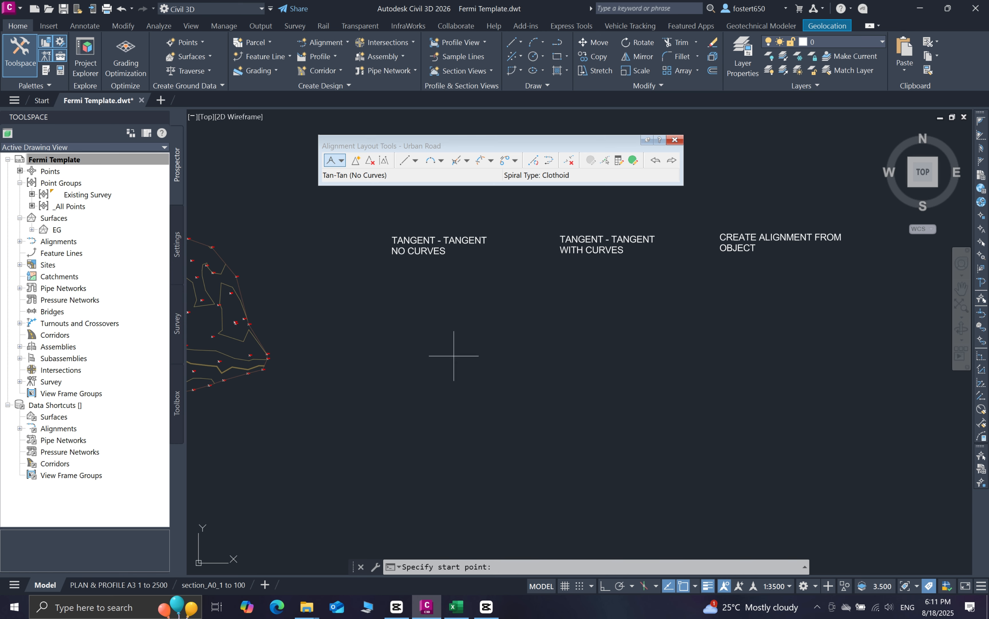
click(474, 504)
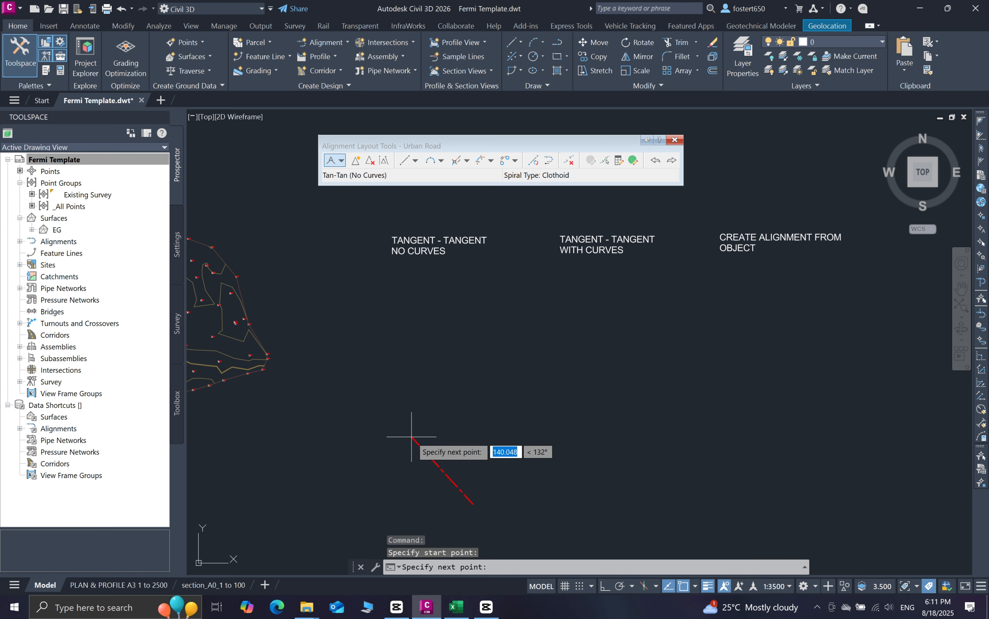
click(402, 430)
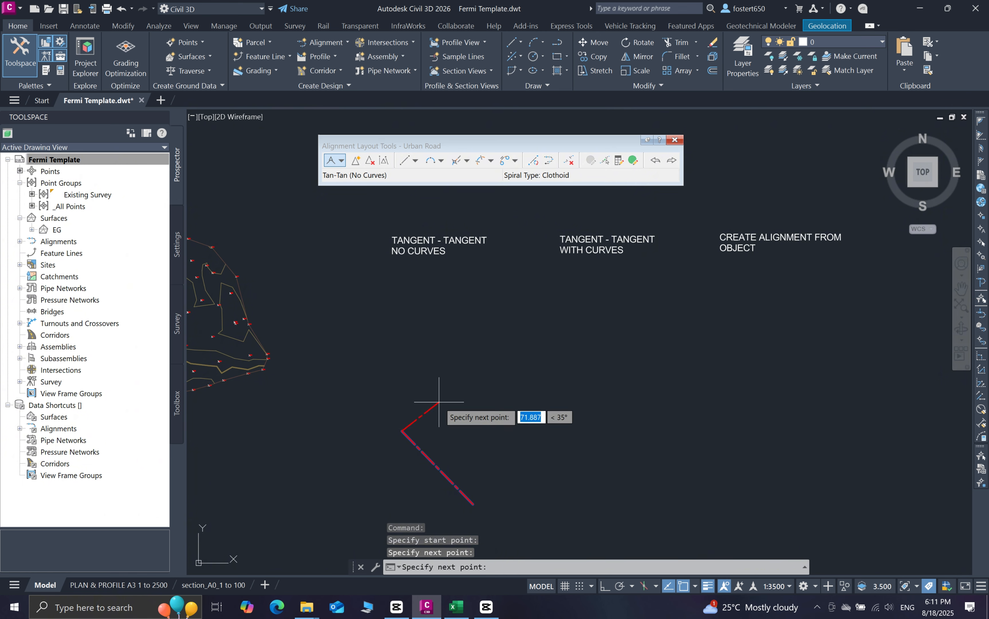
click(483, 347)
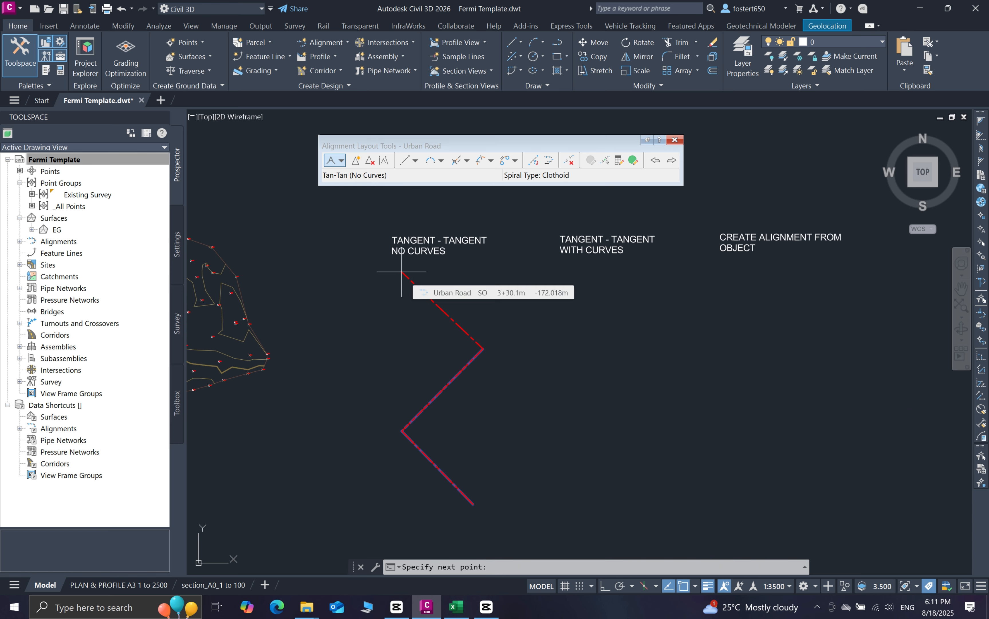
click(401, 271)
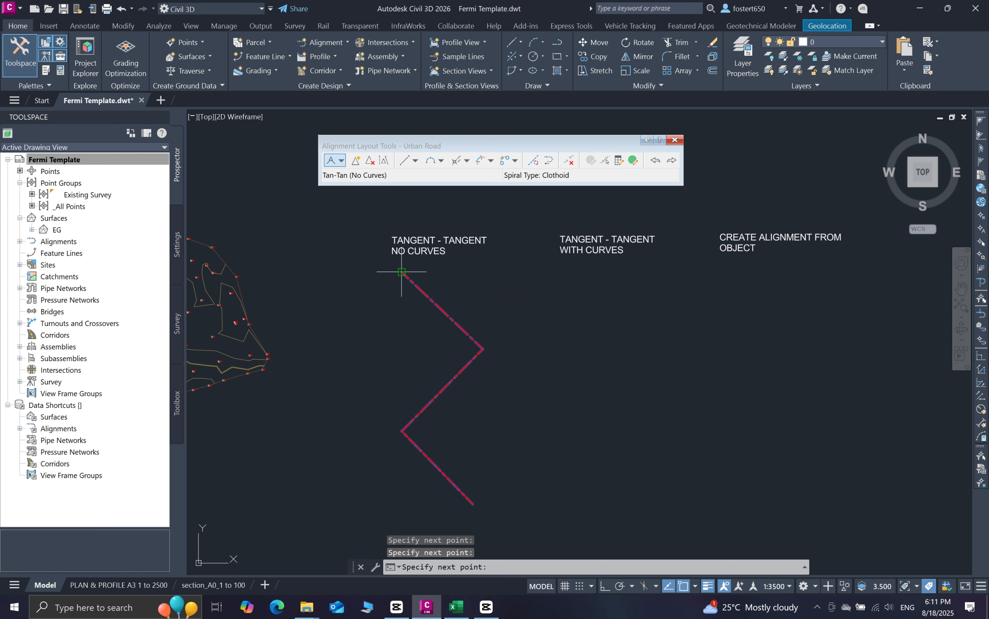
key(Return)
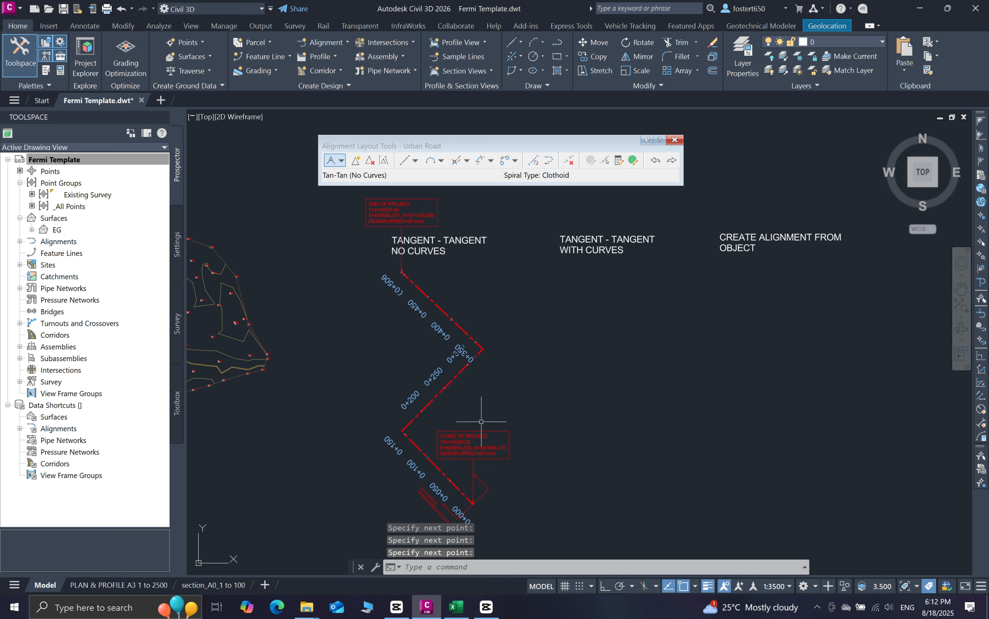
Step: Examine the station labels and the start and end of project labels along the zigzag alignment
middle_drag(484, 411, 439, 376)
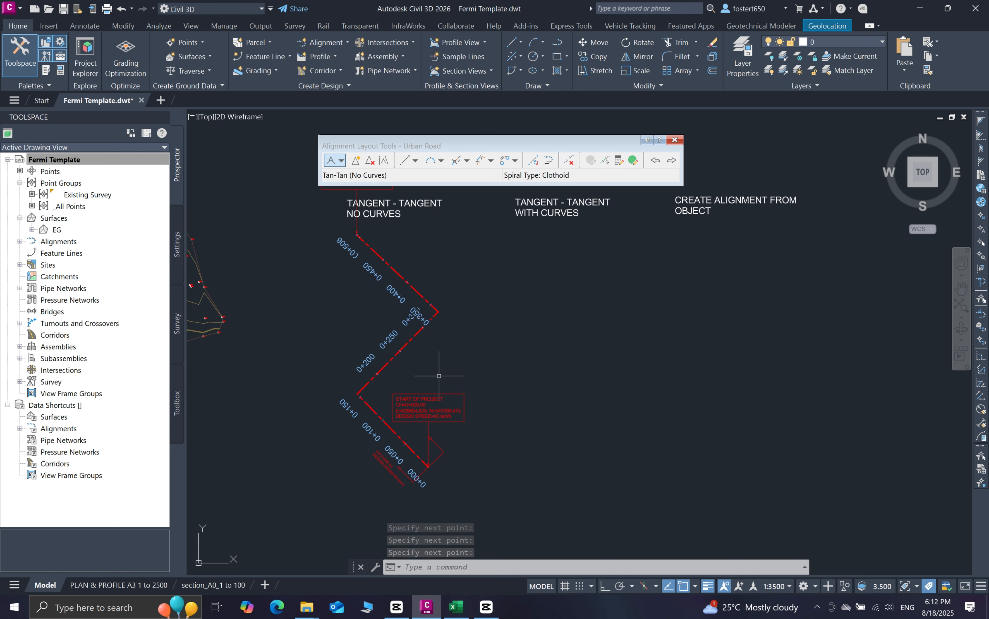
scroll(427, 427, up, 2)
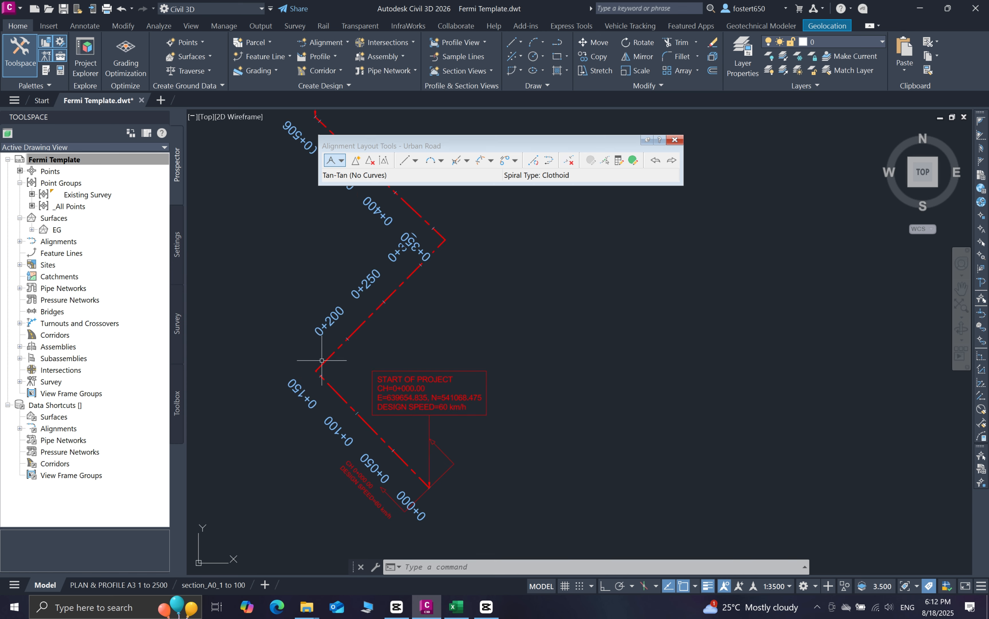
middle_drag(438, 288, 459, 404)
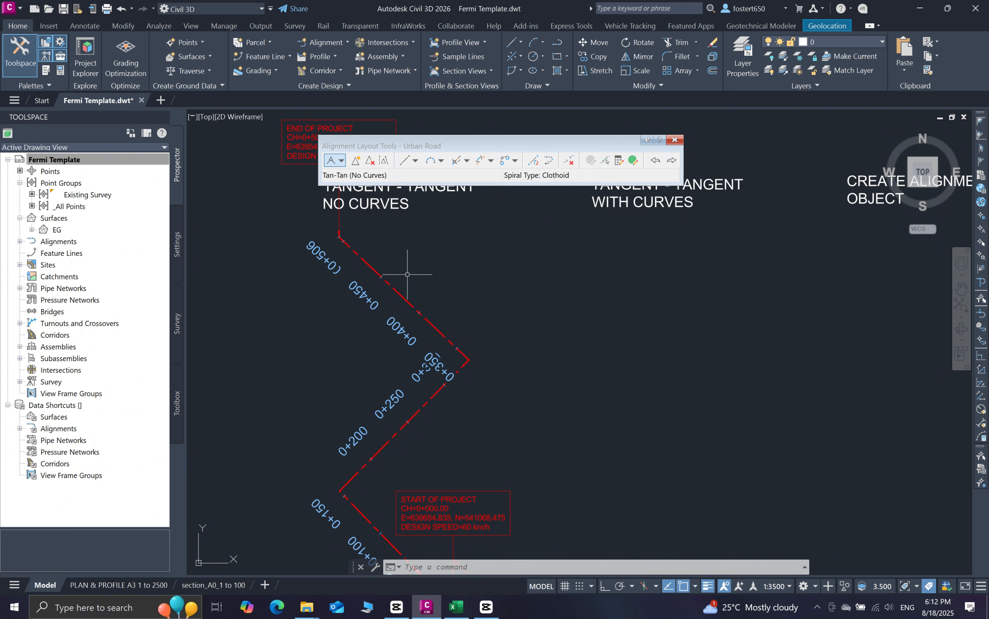
scroll(407, 275, down, 2)
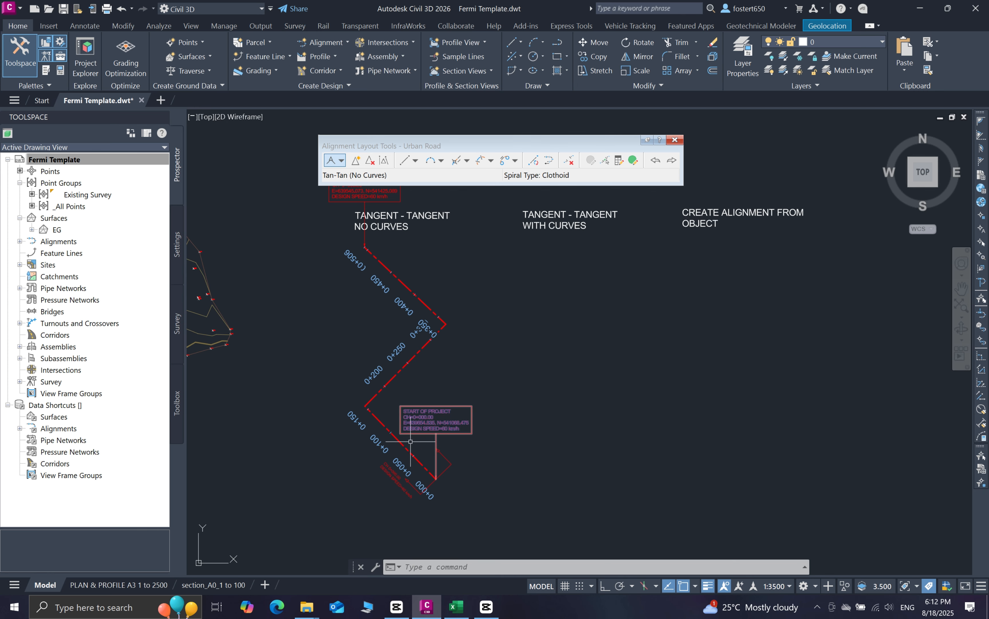
scroll(427, 487, up, 4)
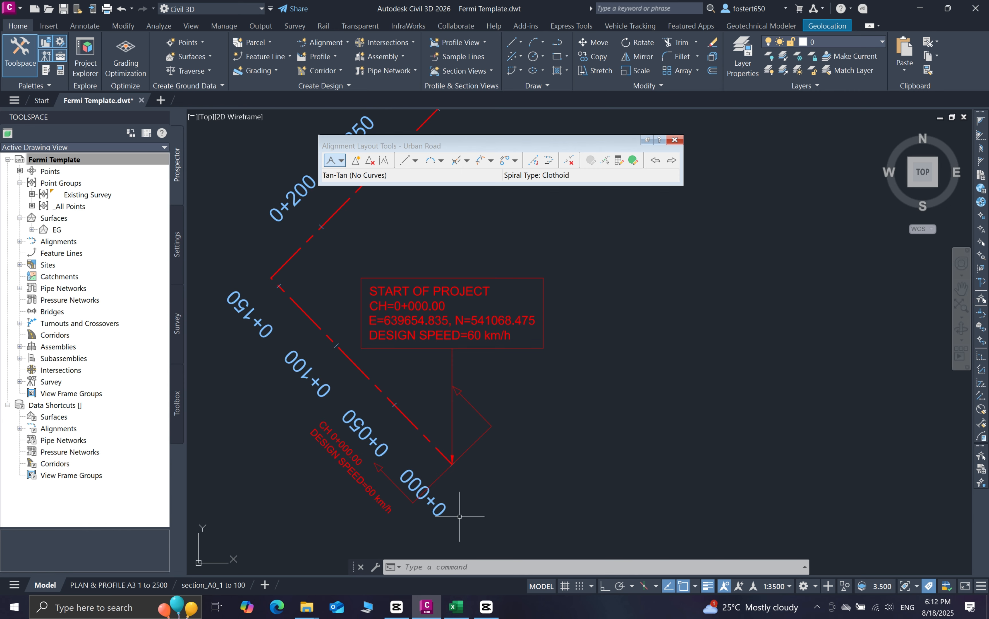
scroll(432, 430, down, 2)
middle_drag(416, 260, 494, 465)
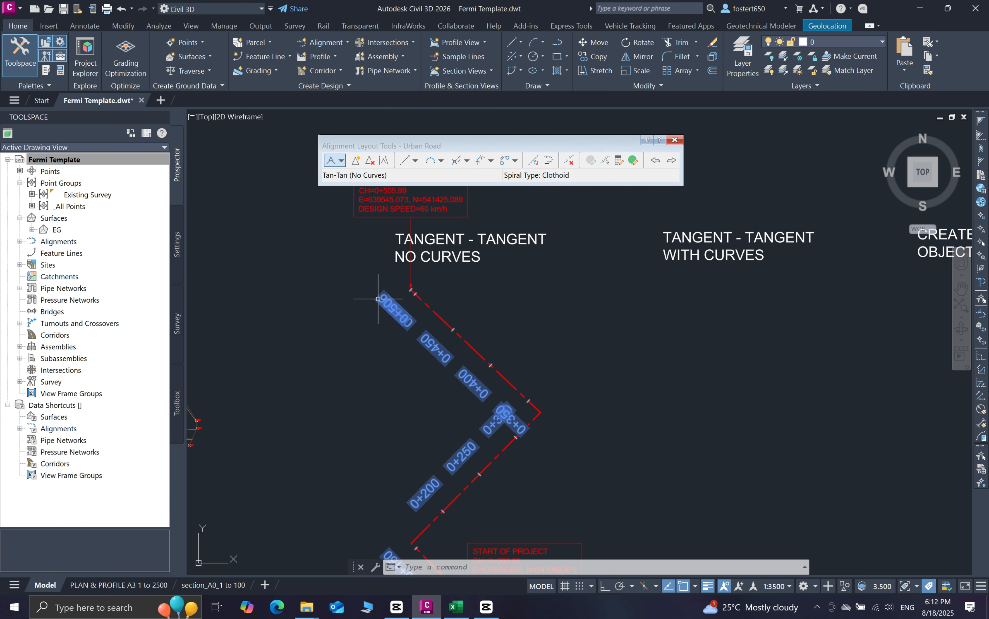
scroll(389, 305, up, 2)
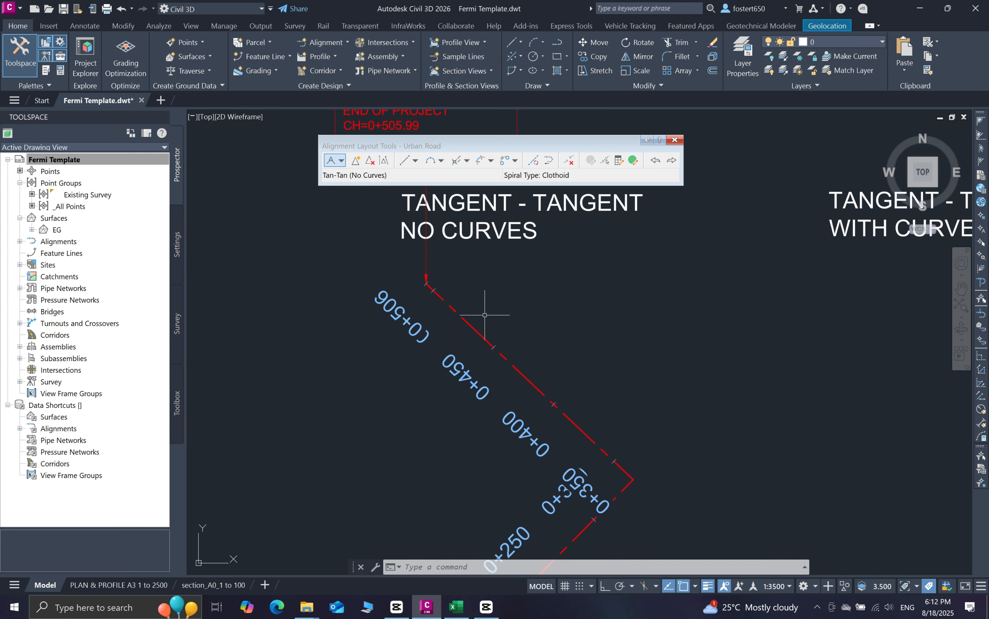
scroll(376, 256, down, 2)
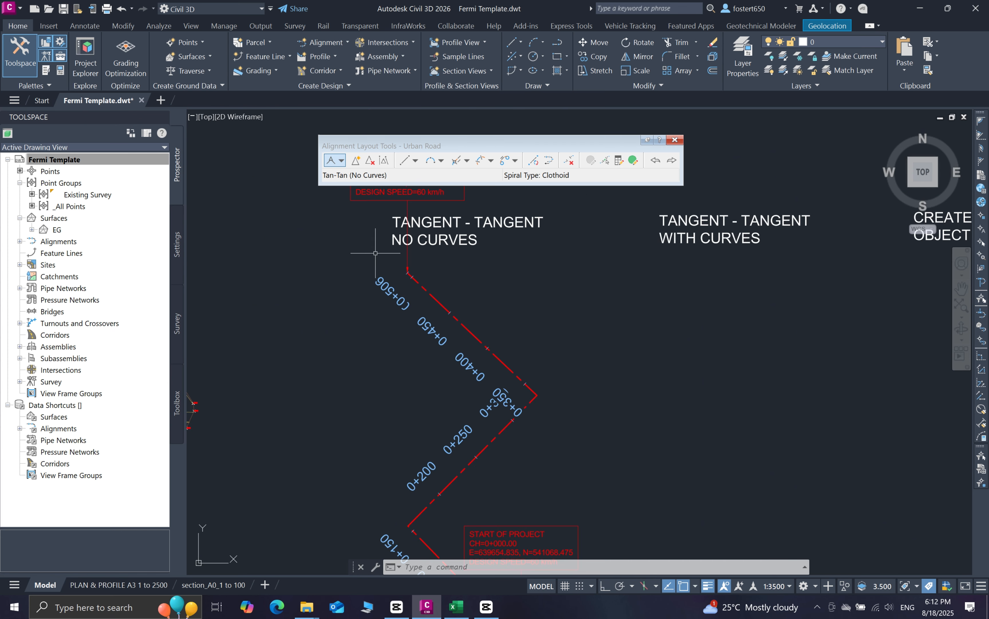
scroll(406, 309, down, 2)
scroll(438, 444, up, 3)
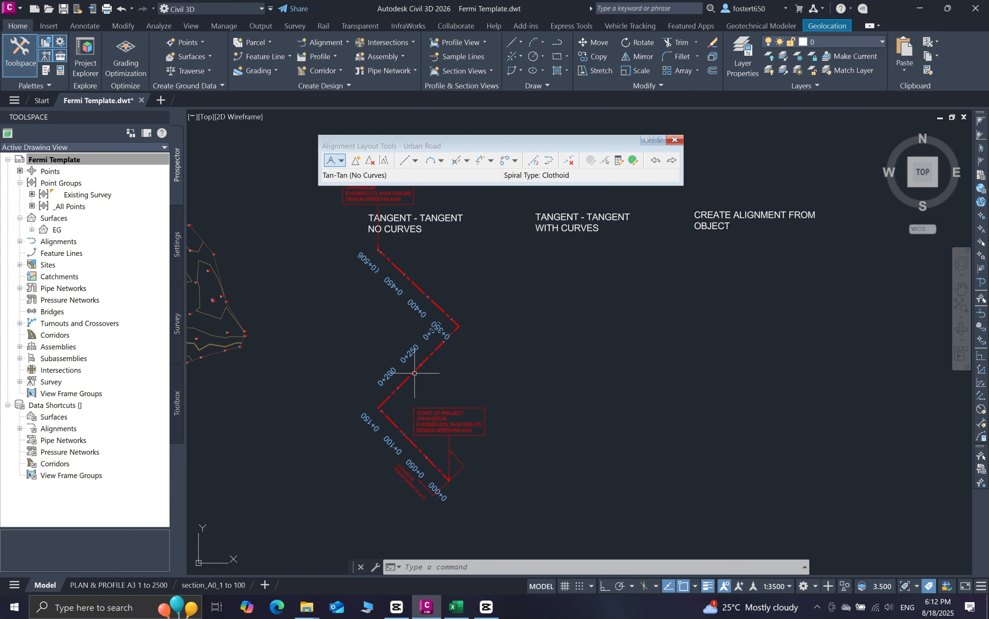
Step: Insert three PIs into the zigzag alignment: two around the upper tangent and one beside the middle tangent
middle_drag(490, 541, 489, 469)
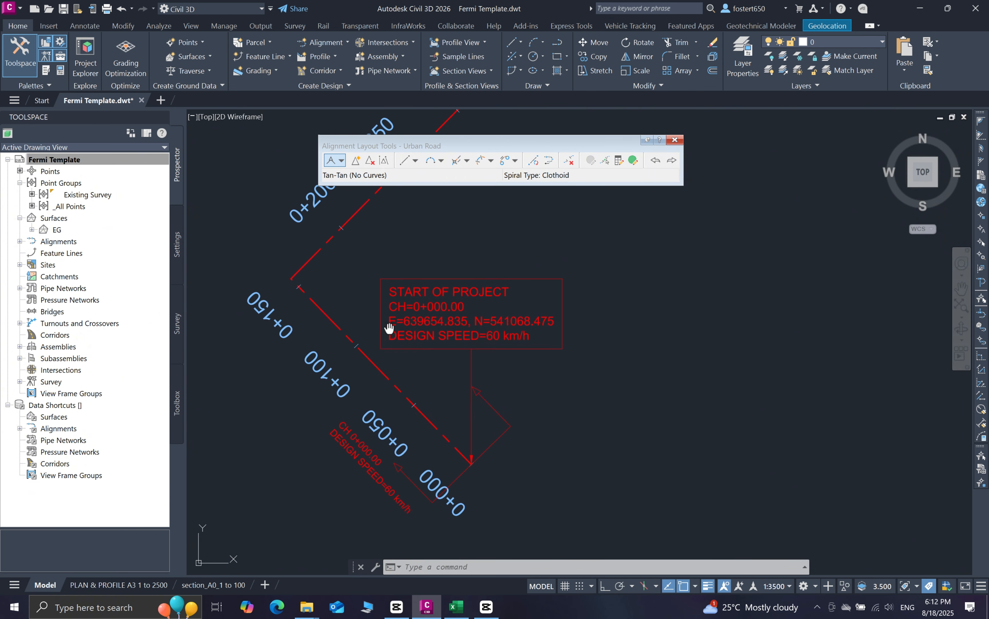
scroll(415, 420, down, 4)
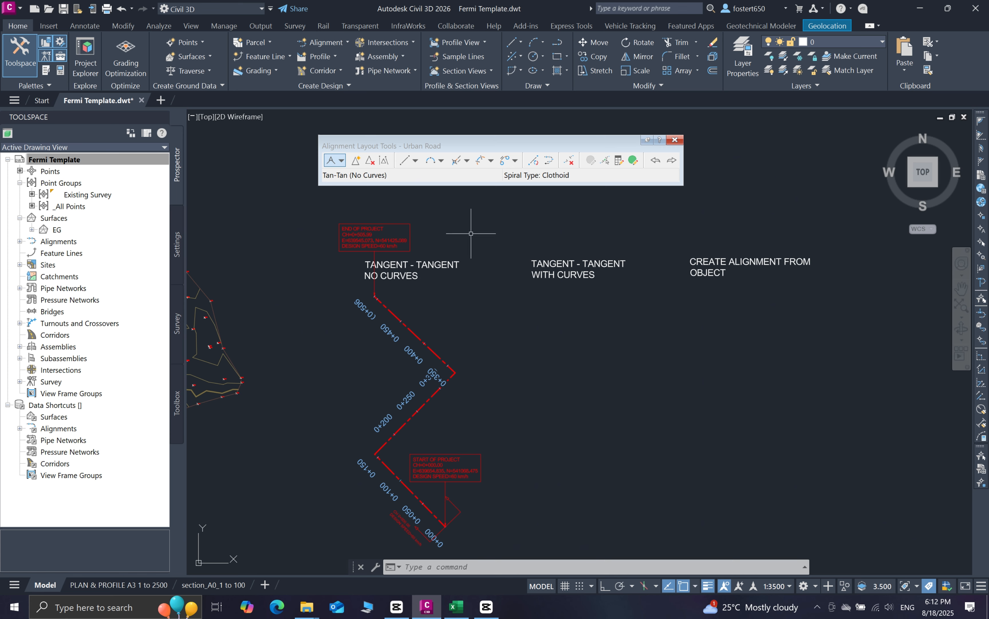
drag(458, 149, 445, 140)
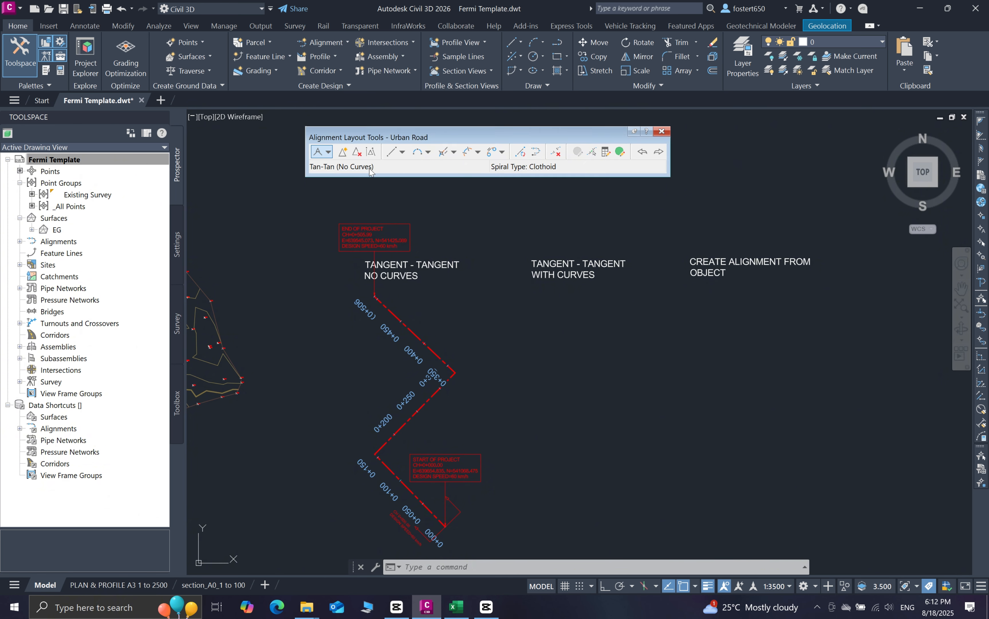
click(343, 153)
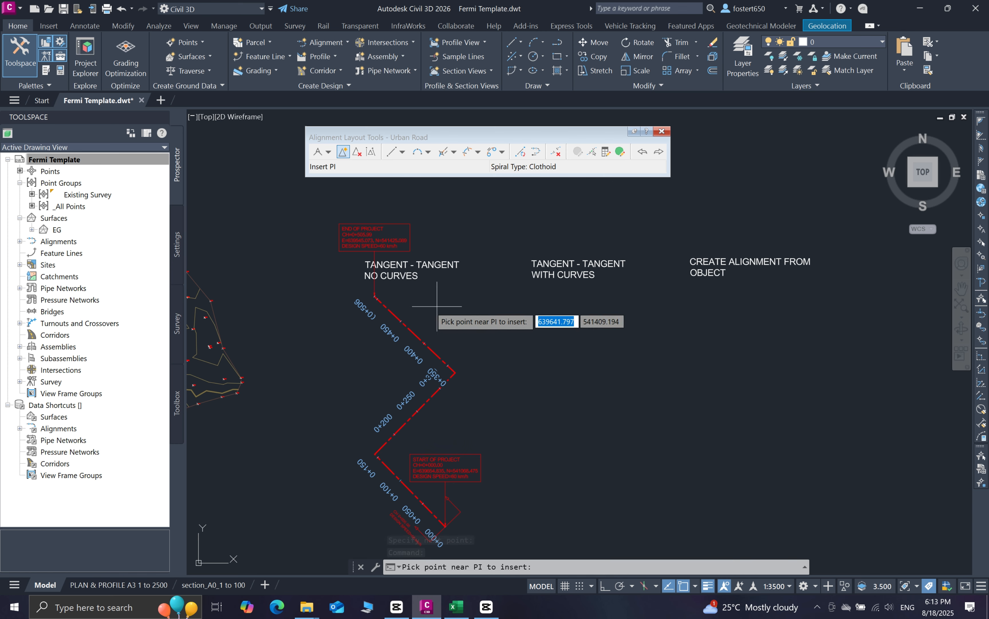
click(414, 333)
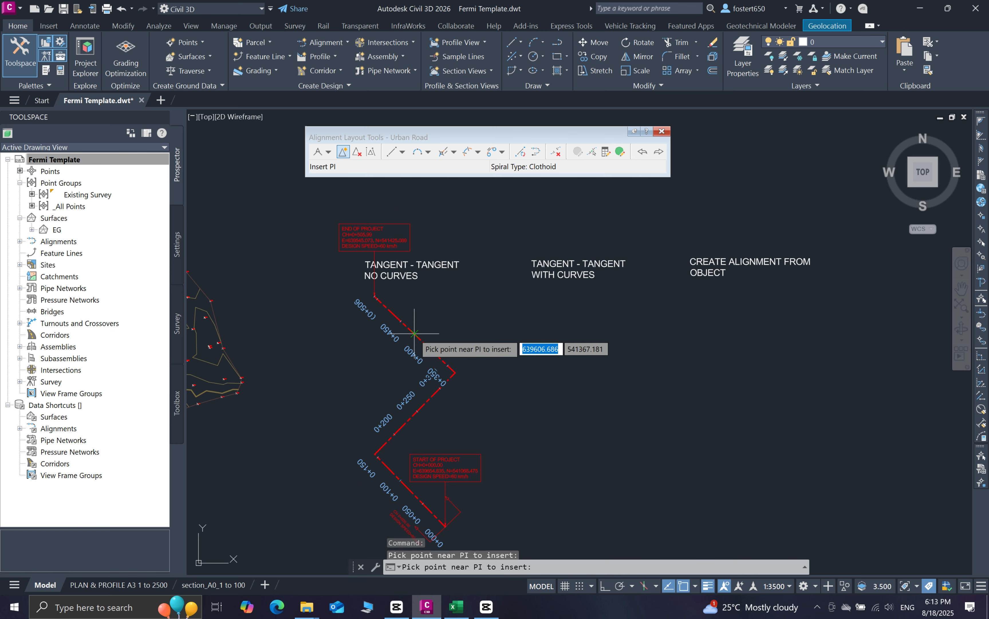
click(437, 321)
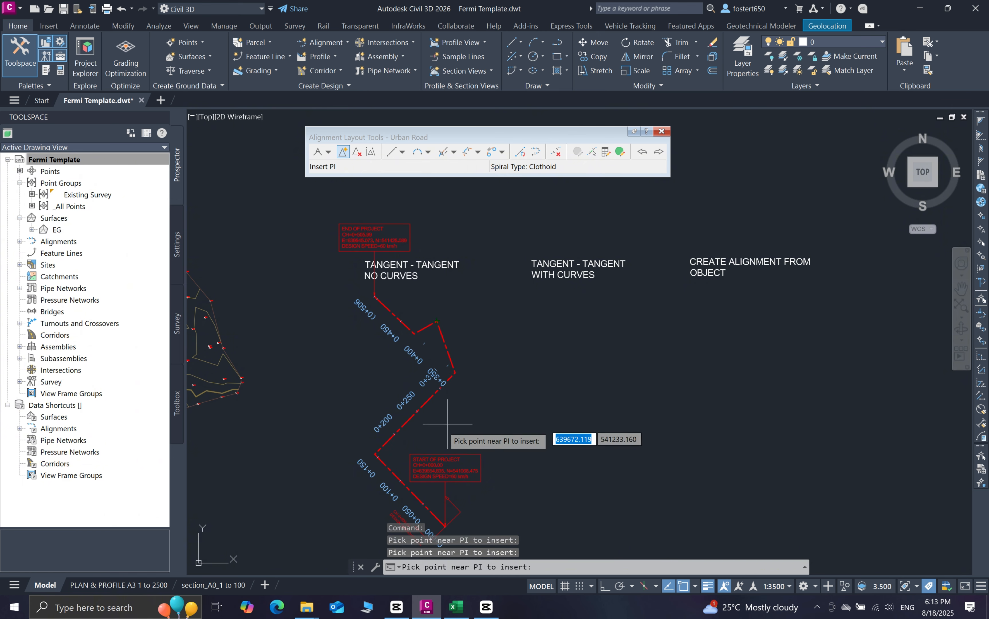
click(420, 433)
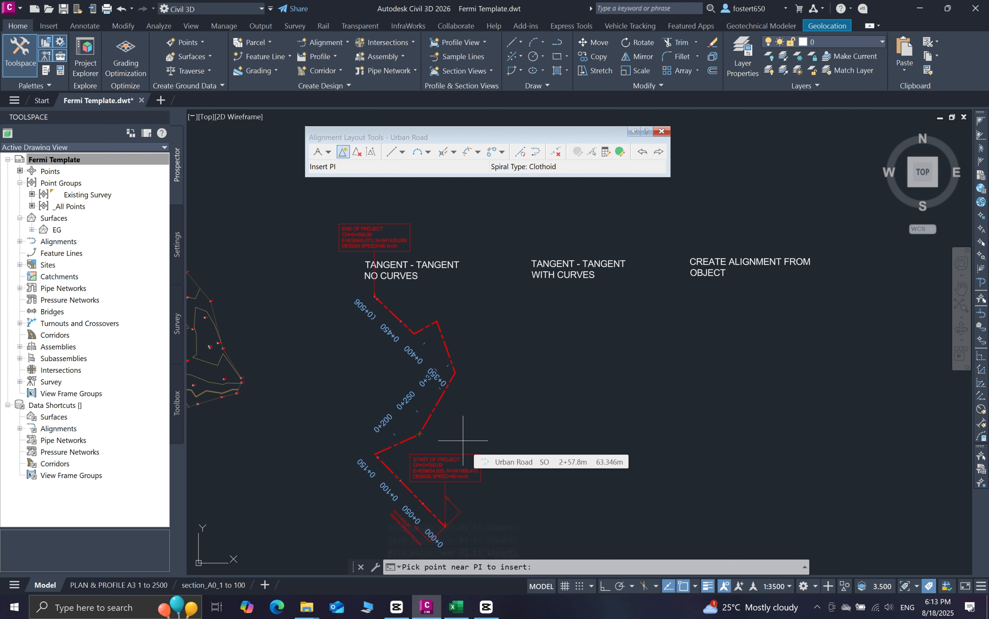
key(Escape)
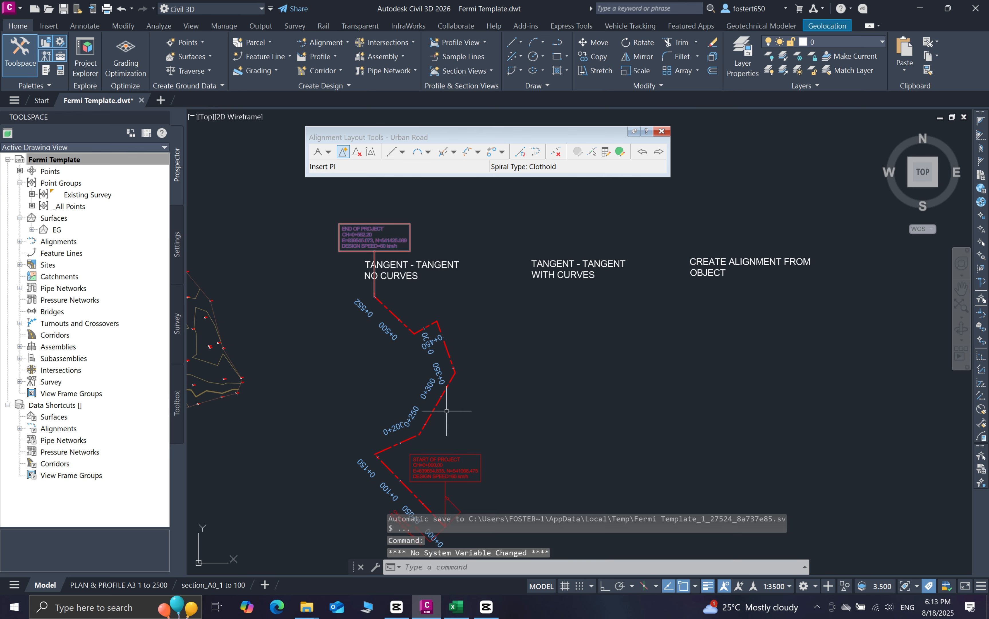
Step: Delete the inserted PIs from the upper and middle tangents of the alignment
click(357, 152)
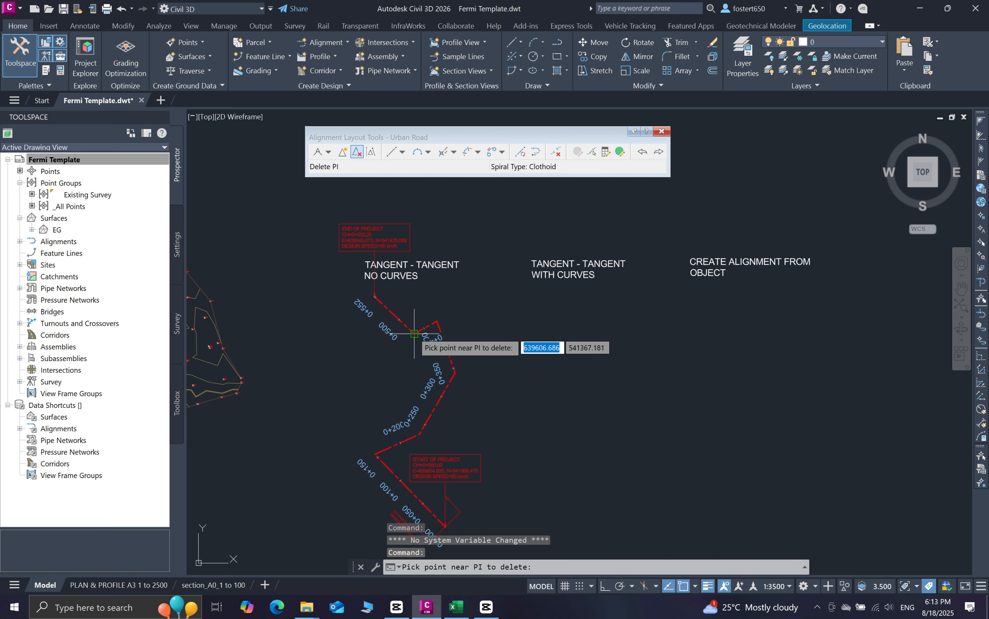
click(437, 325)
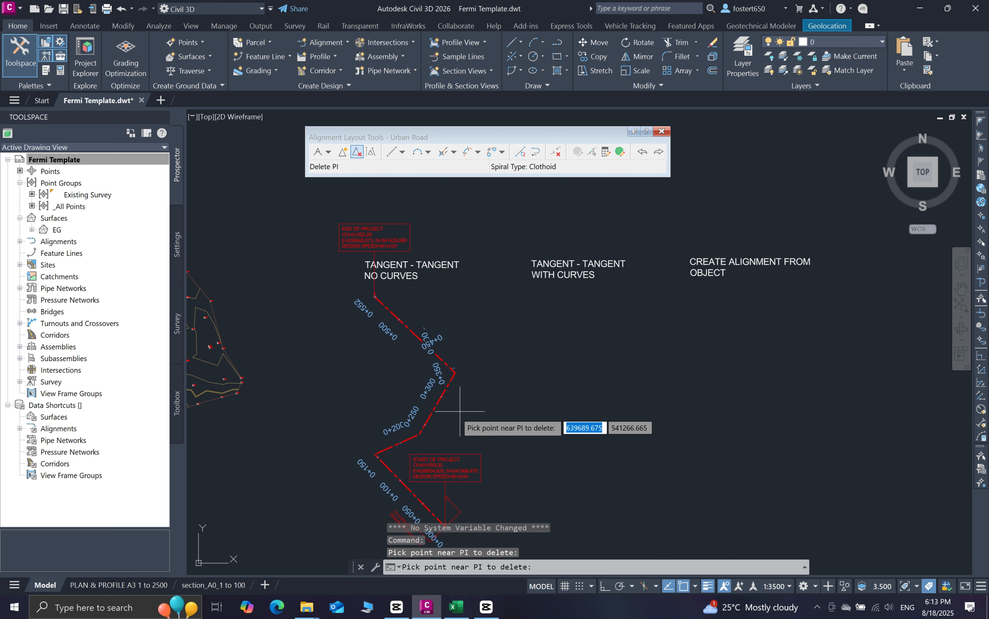
click(420, 433)
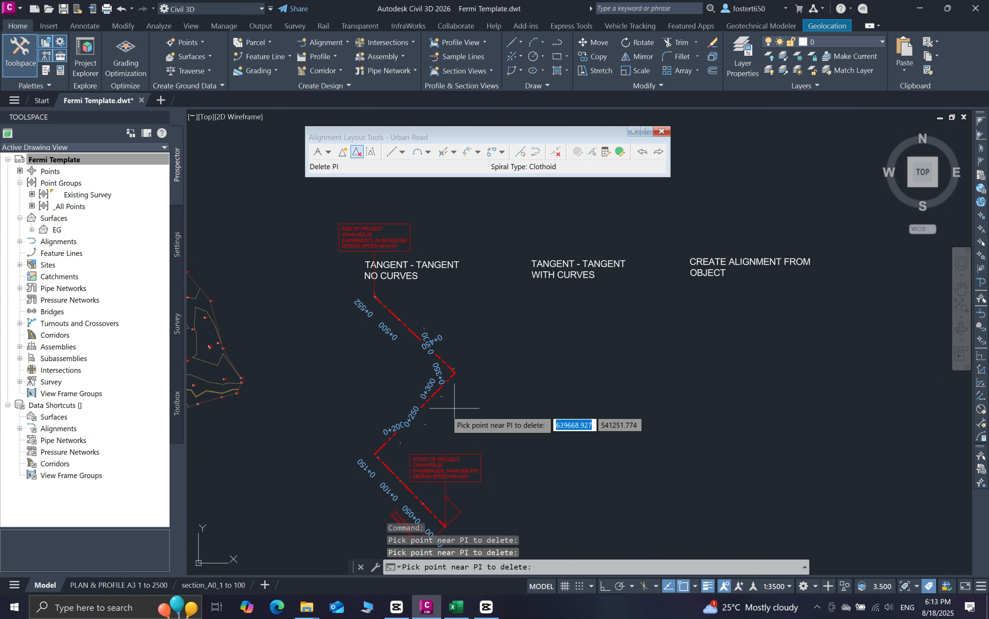
key(Escape)
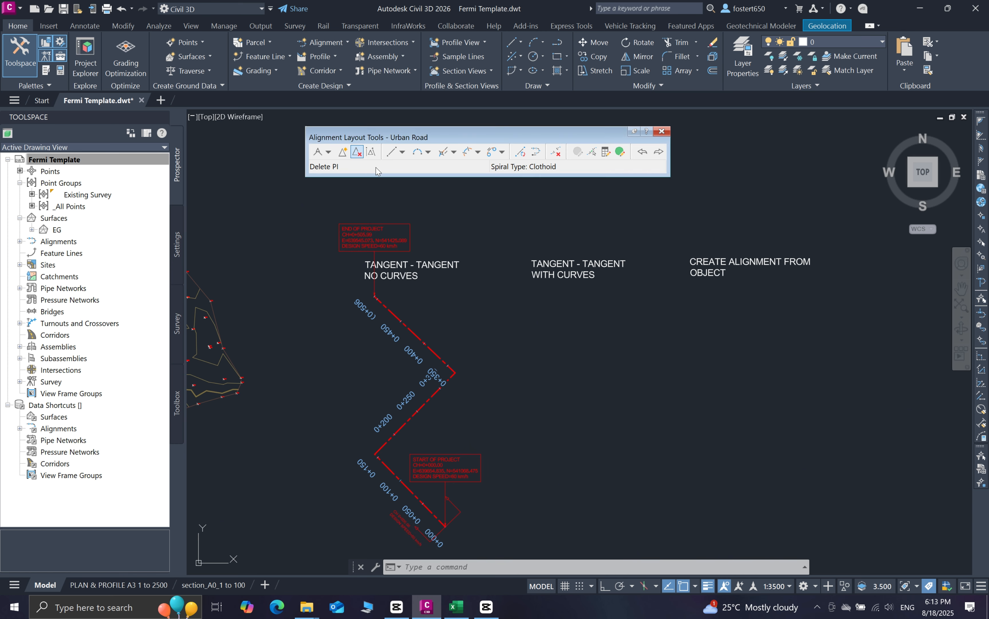
Step: Extend the alignment from its end with a fixed two-point line running up and left to about station 0+810
click(402, 152)
click(414, 162)
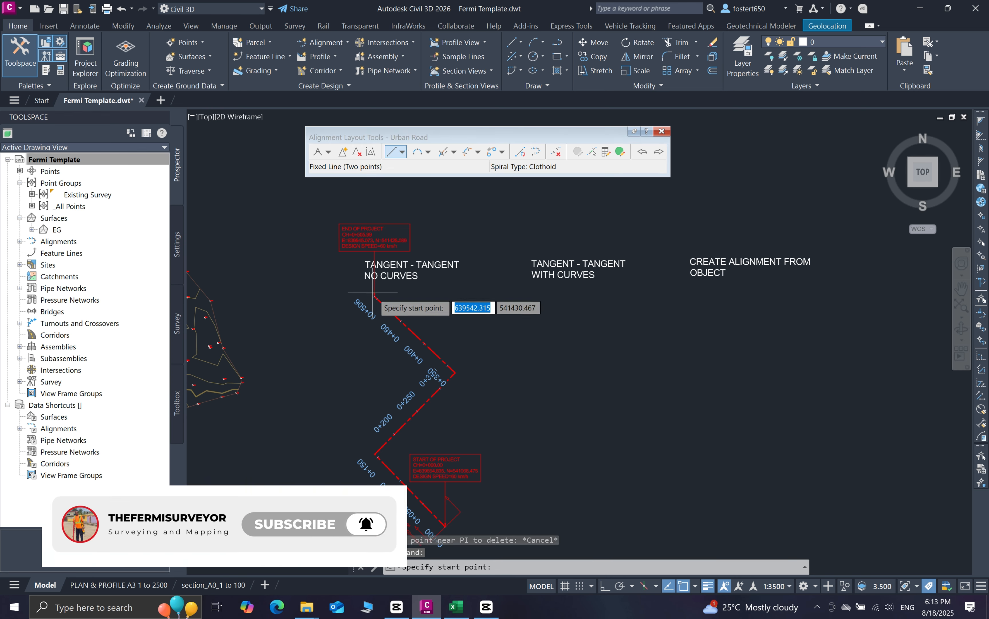
scroll(373, 293, up, 6)
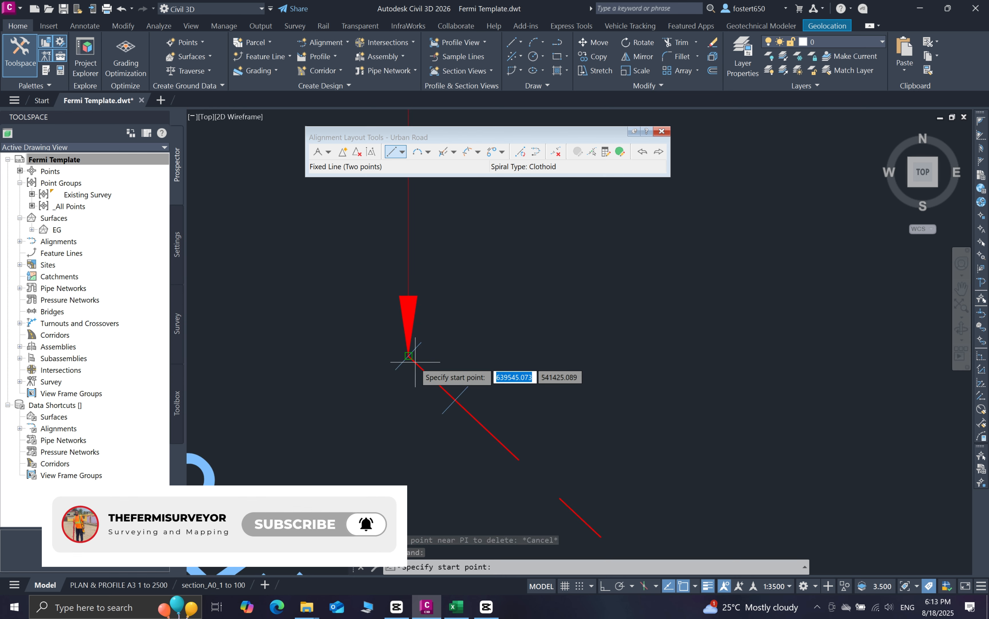
click(414, 361)
scroll(411, 354, down, 5)
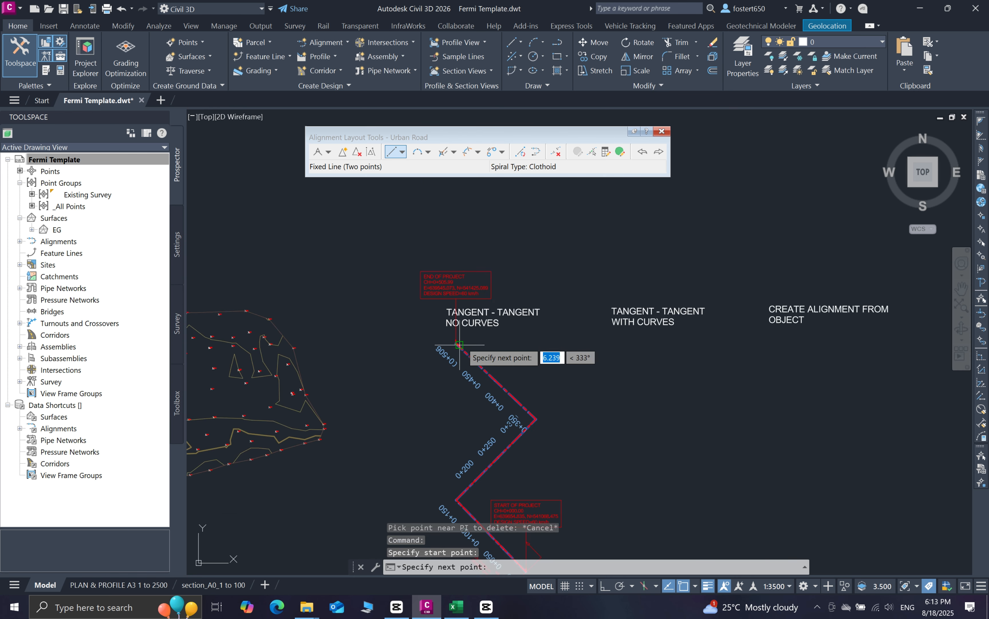
scroll(459, 344, down, 2)
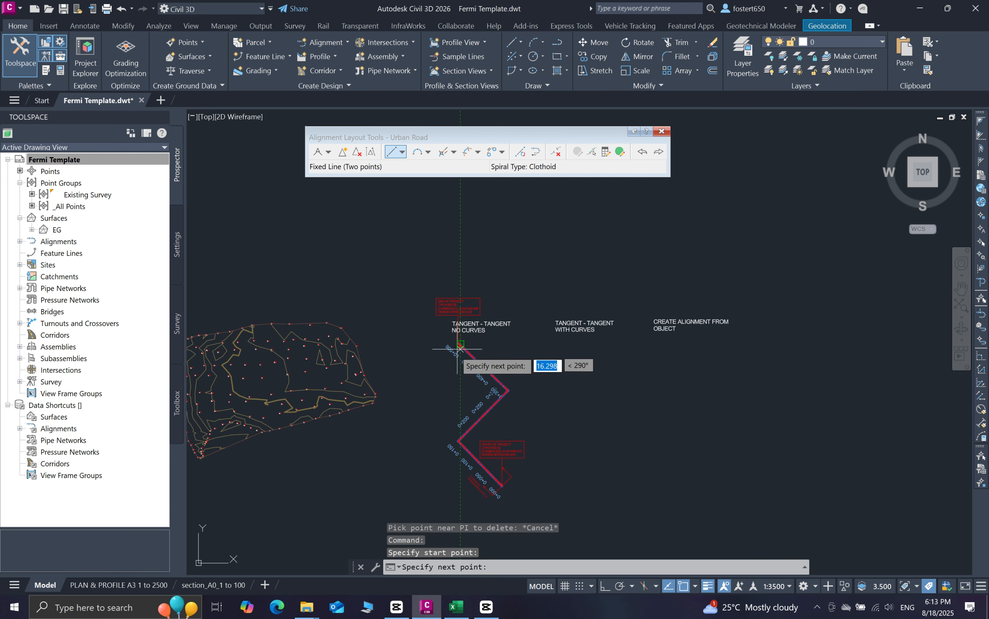
click(355, 279)
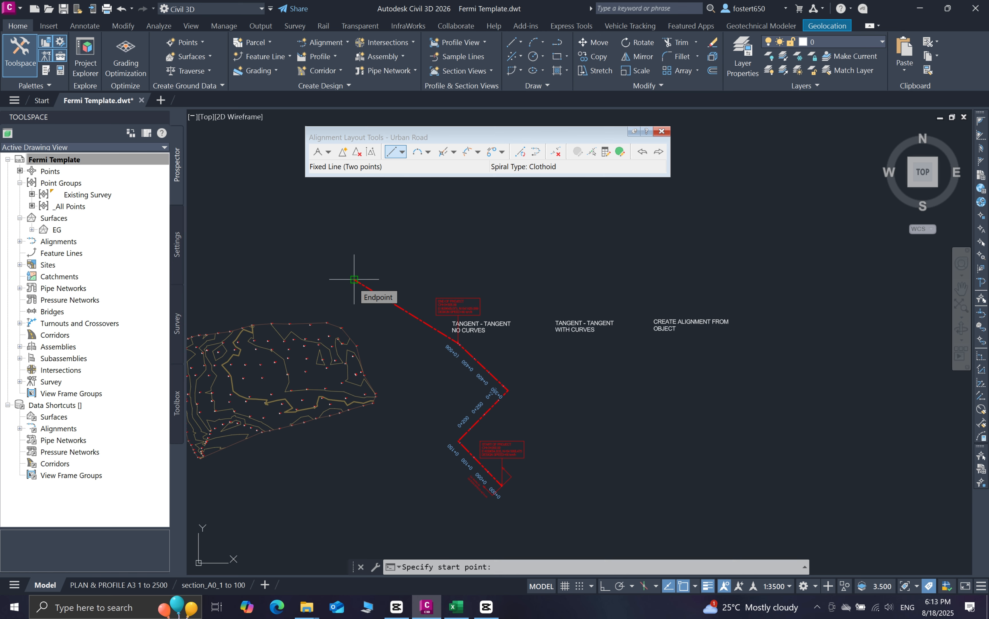
click(354, 279)
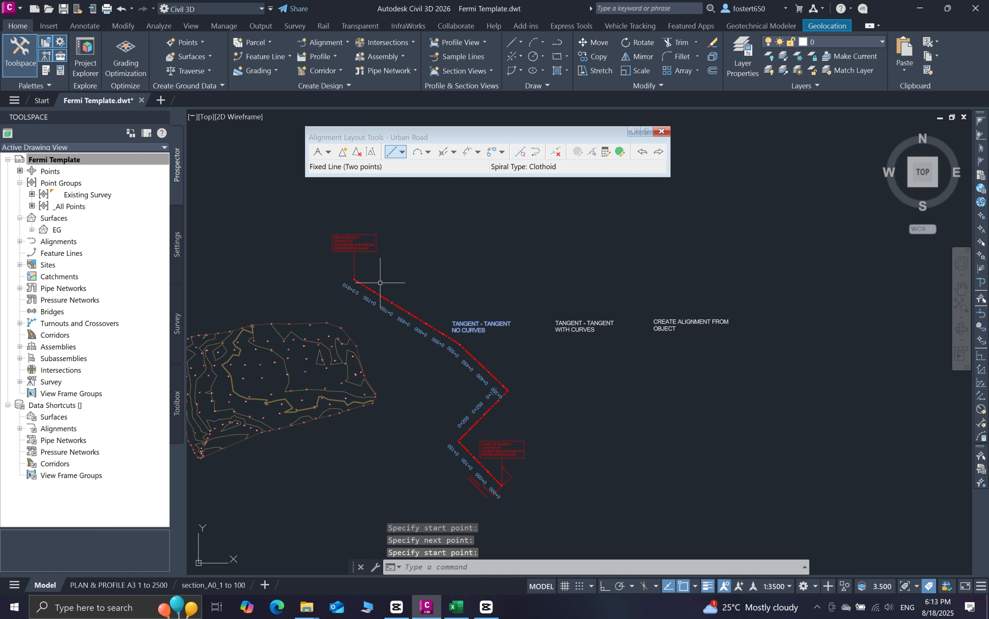
middle_drag(418, 288, 405, 289)
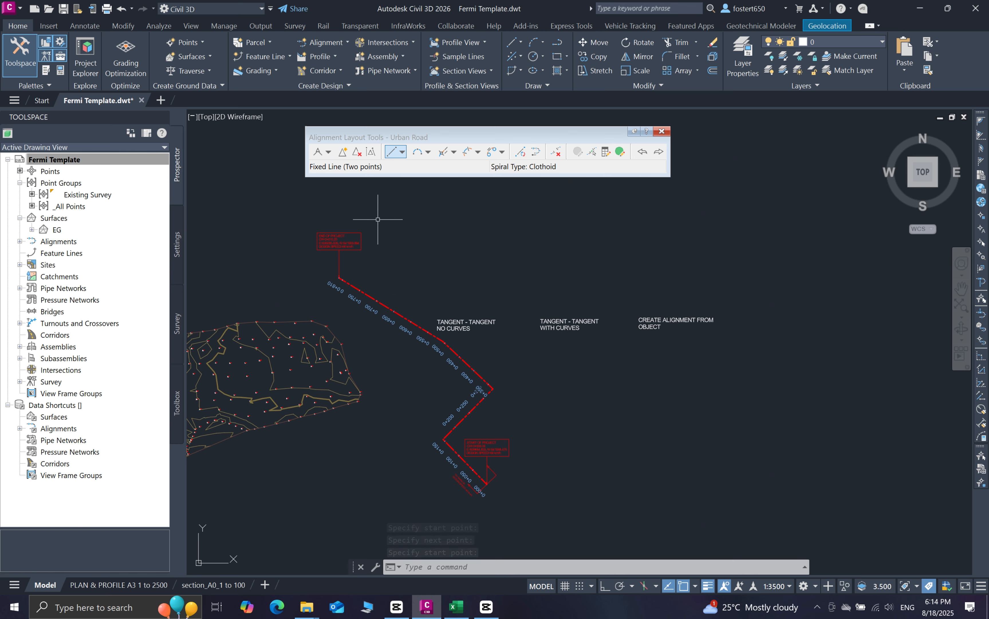
Step: Draw another fixed two-point line about 294 m long, starting up and right of the alignment's end and finishing at that end
click(389, 160)
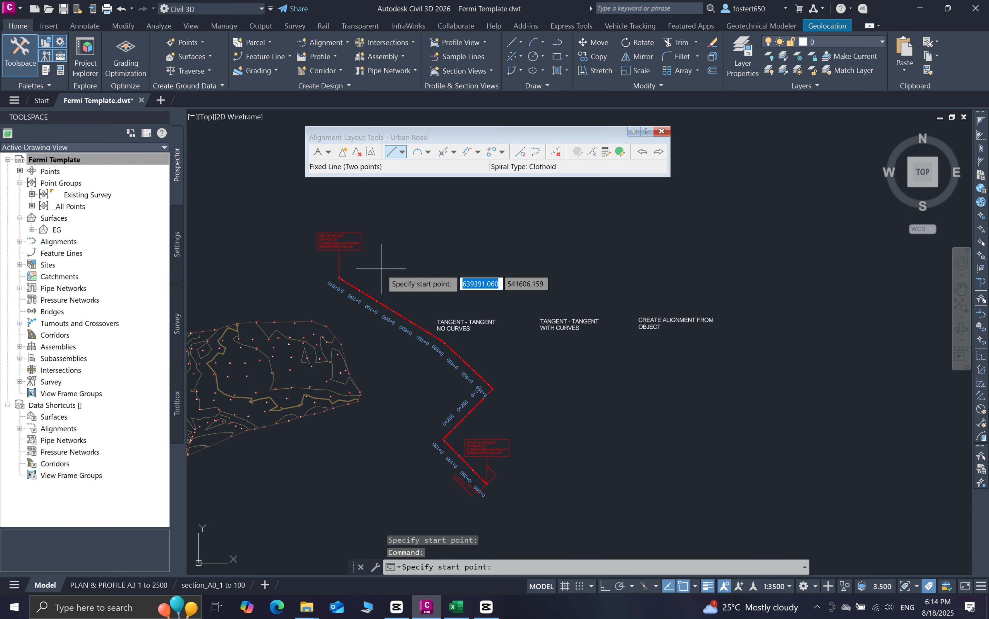
middle_drag(386, 276, 368, 327)
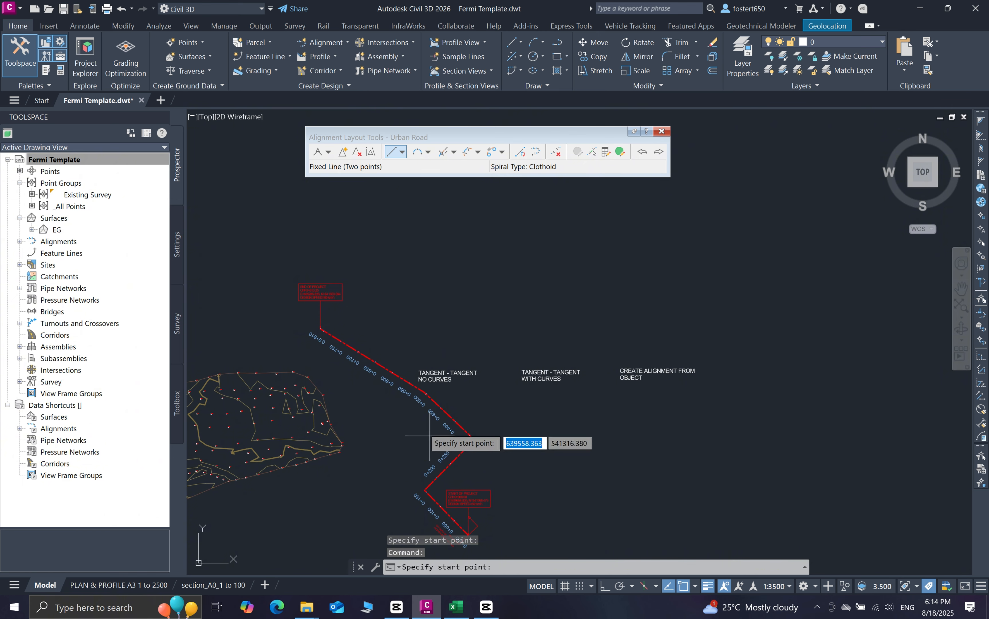
mouse_move(421, 444)
middle_down()
mouse_move(406, 379)
mouse_move(418, 369)
middle_up()
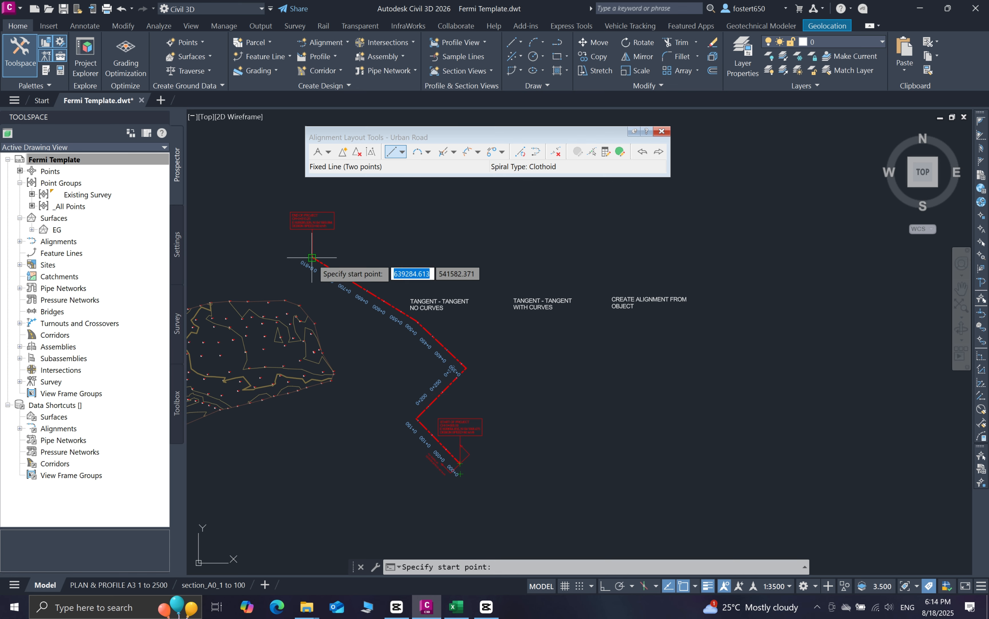
middle_drag(341, 264, 344, 363)
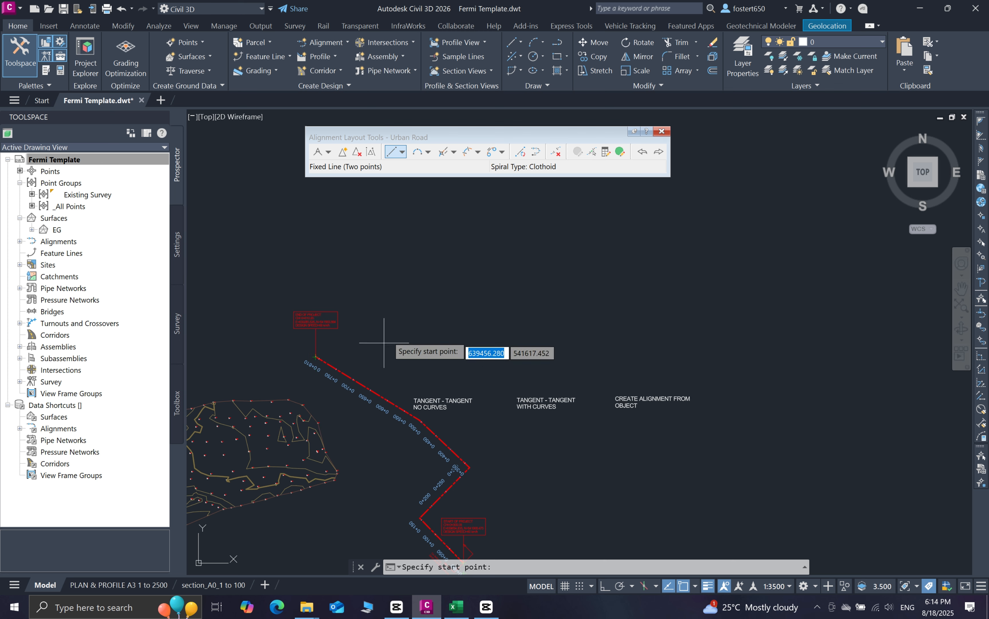
click(417, 298)
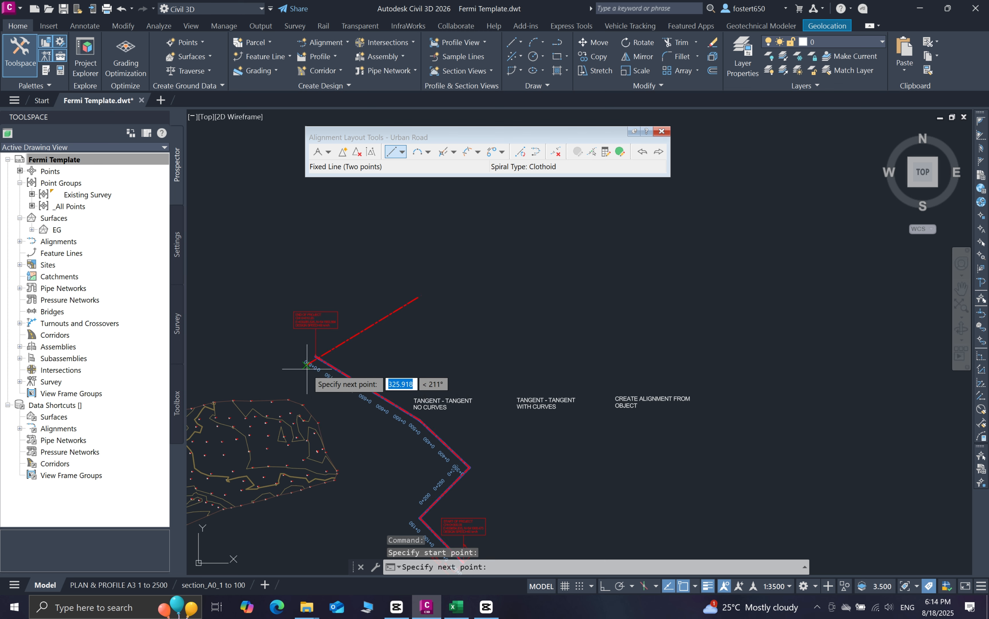
scroll(320, 362, up, 8)
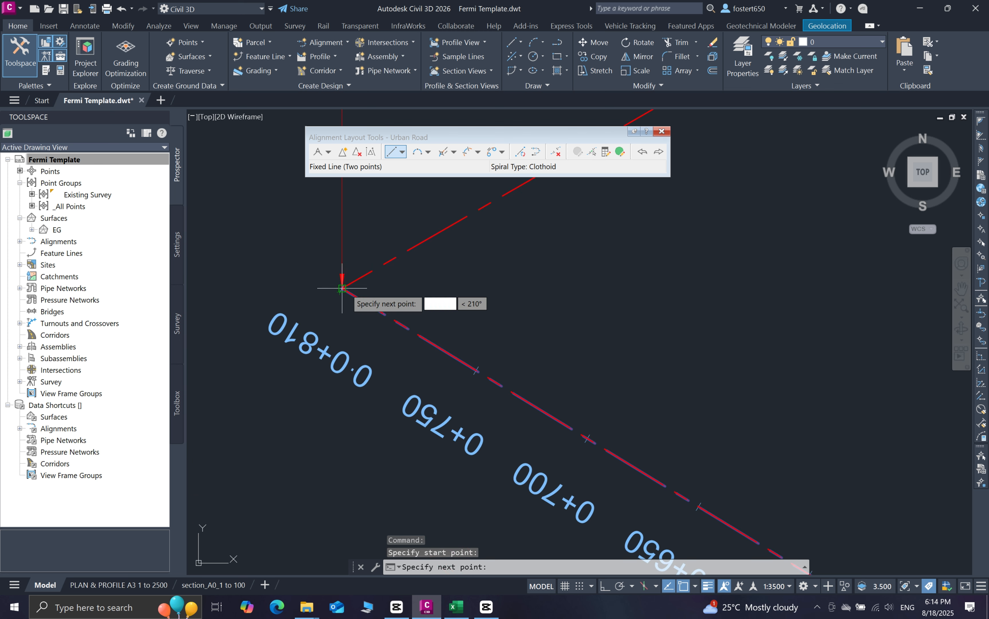
scroll(335, 293, up, 3)
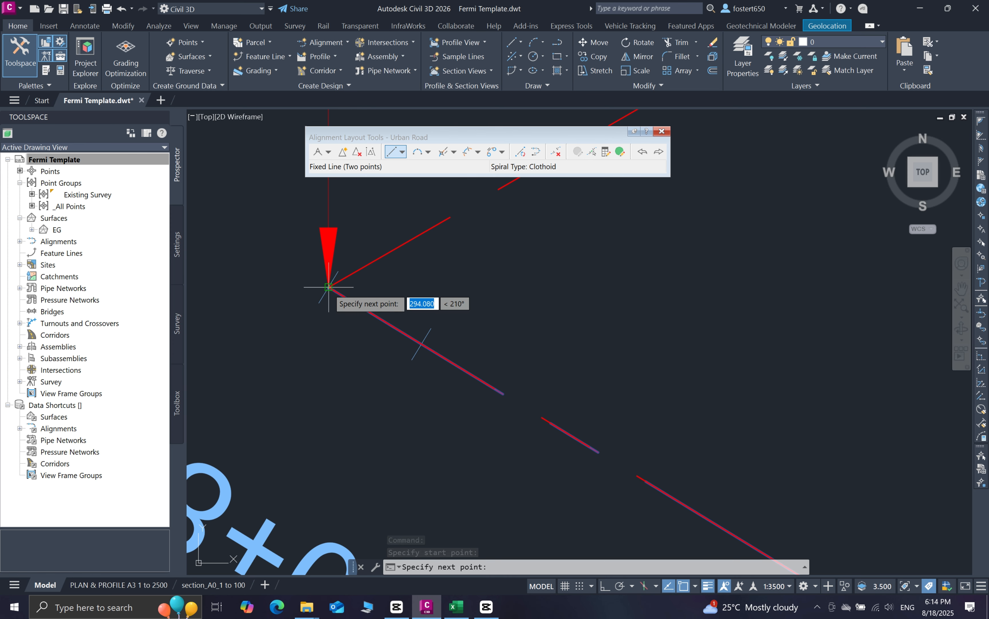
click(333, 290)
scroll(306, 334, down, 10)
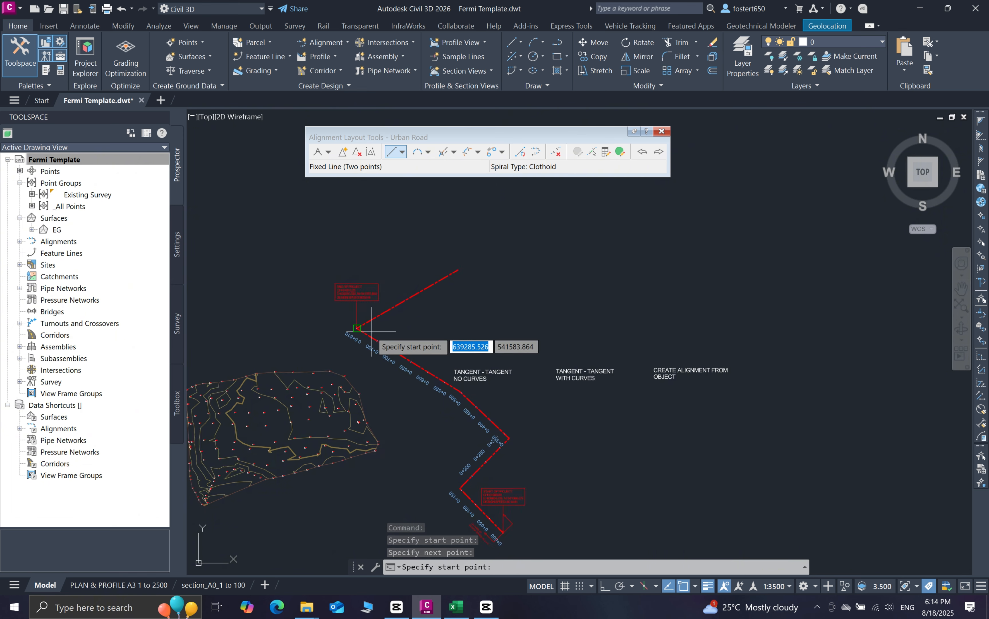
scroll(372, 342, up, 3)
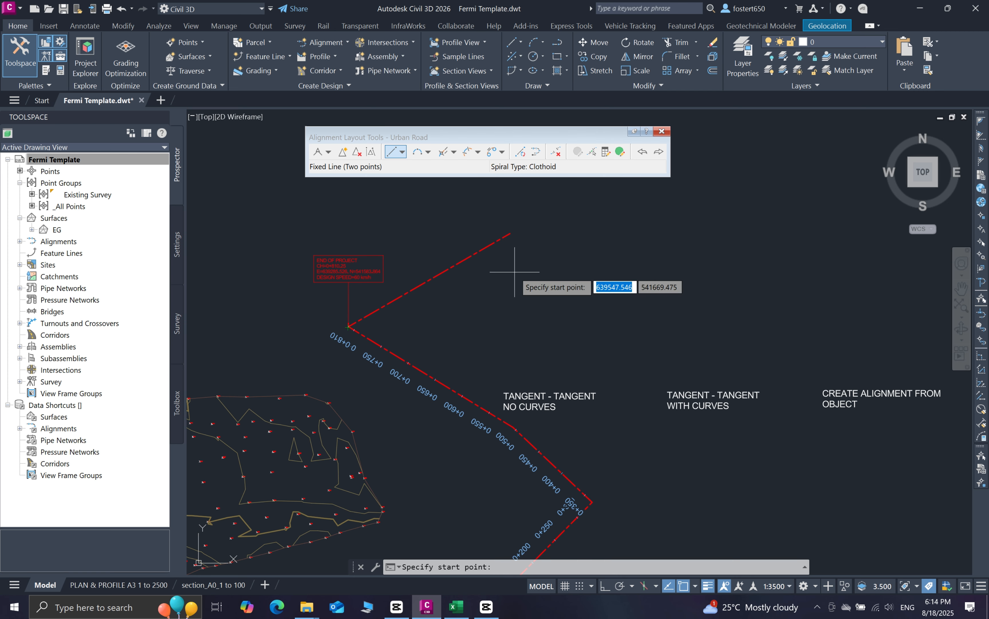
key(Escape)
Step: Reverse the direction of the last fixed line so that it runs onward from the 0+810 end of the alignment
scroll(393, 382, down, 5)
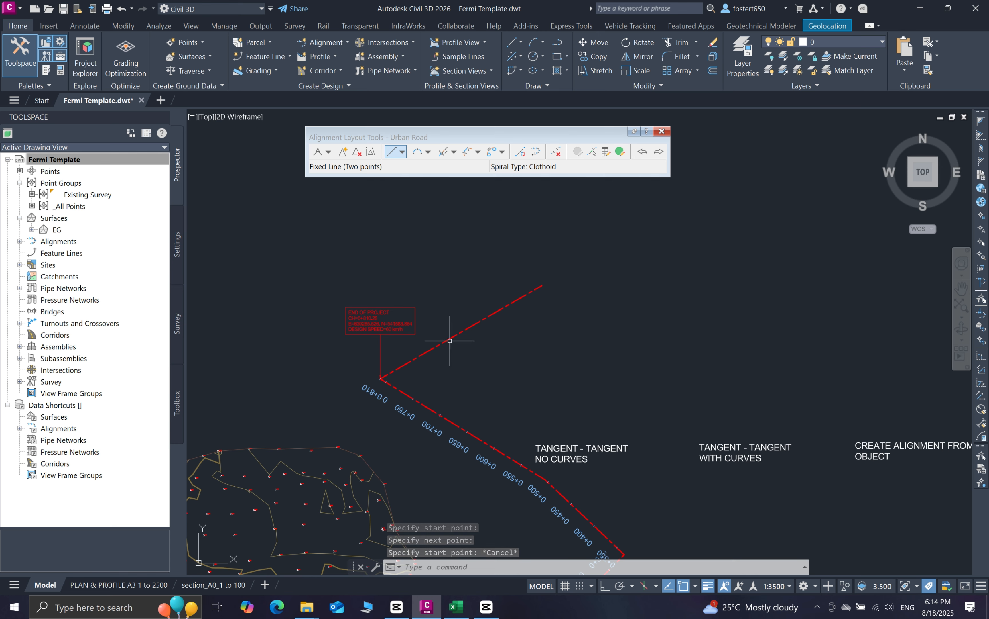
middle_drag(507, 444, 463, 348)
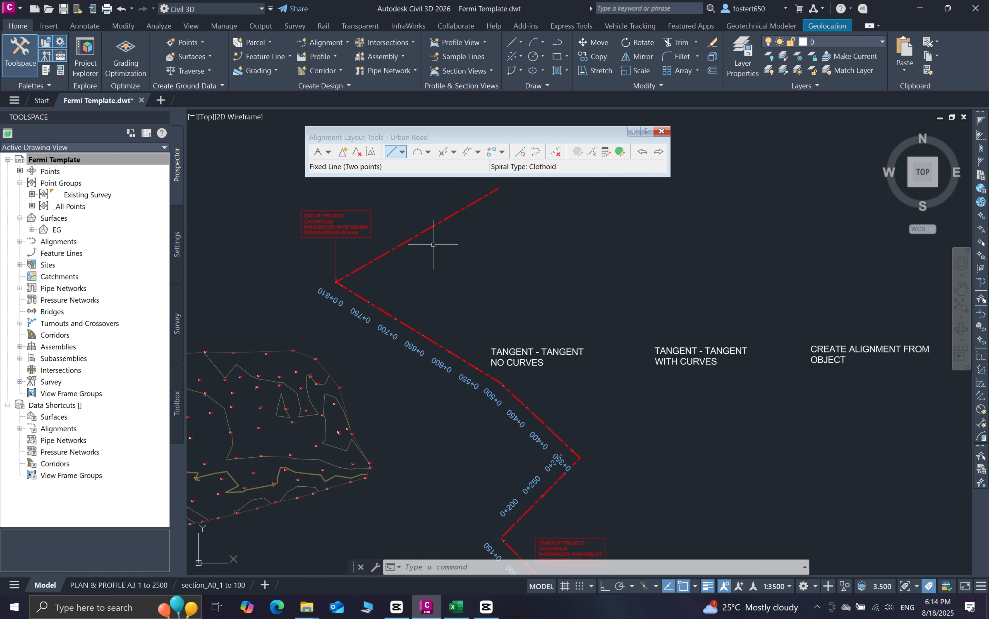
middle_drag(434, 260, 438, 292)
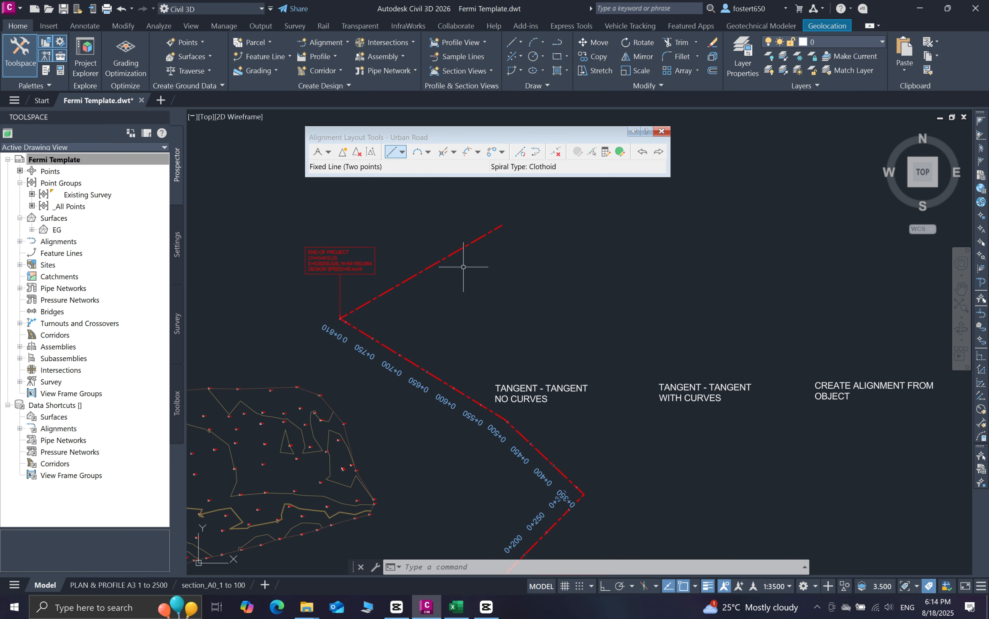
click(536, 152)
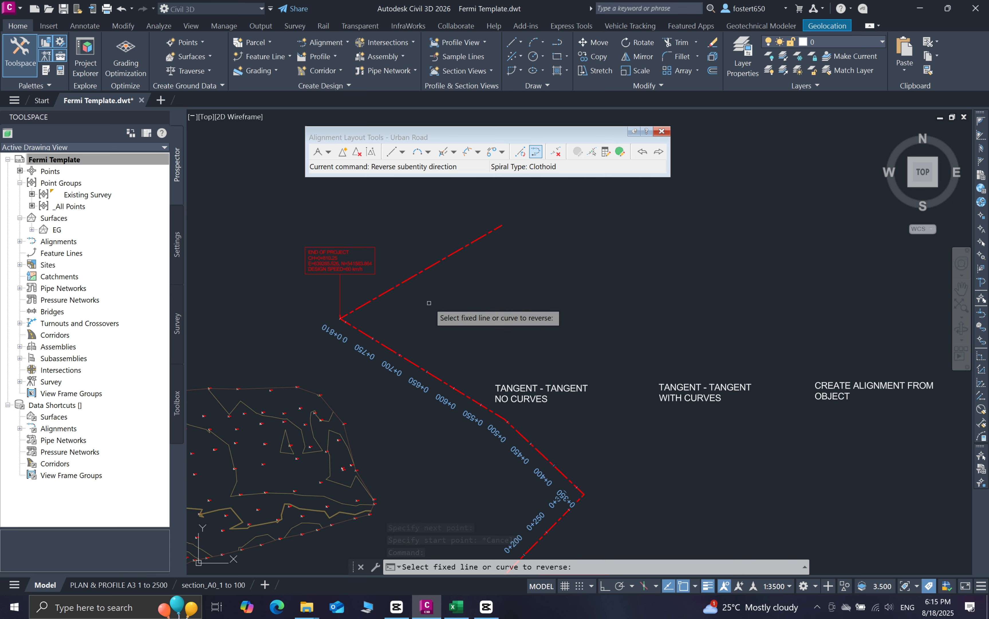
click(431, 269)
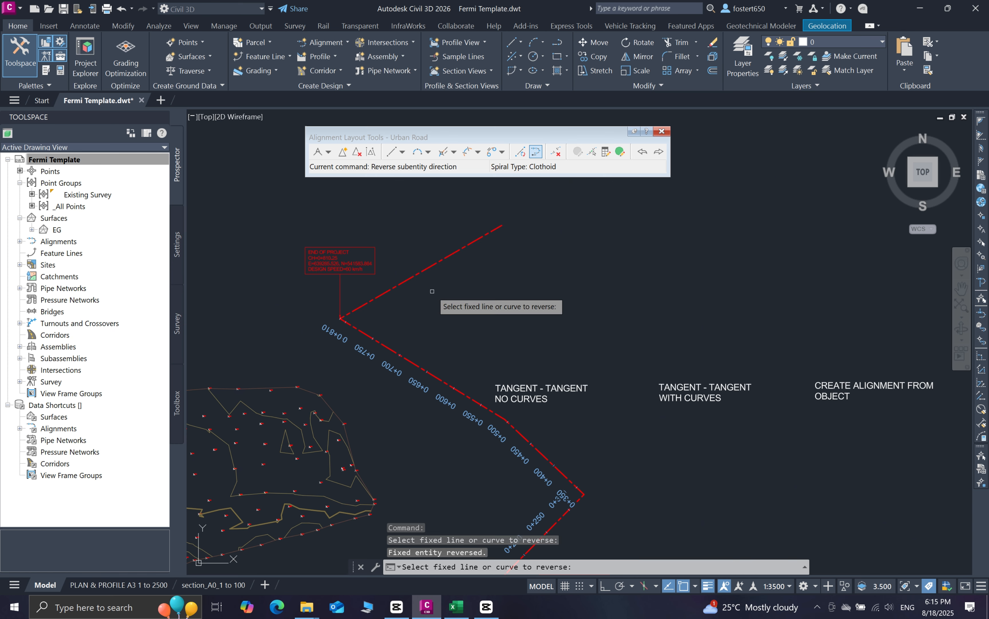
key(Return)
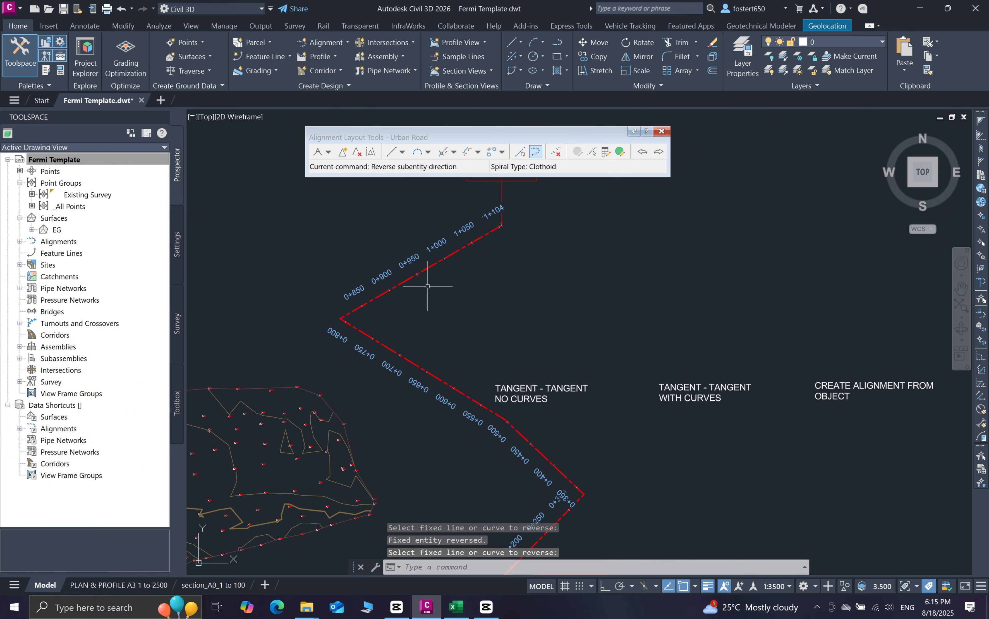
scroll(408, 317, down, 2)
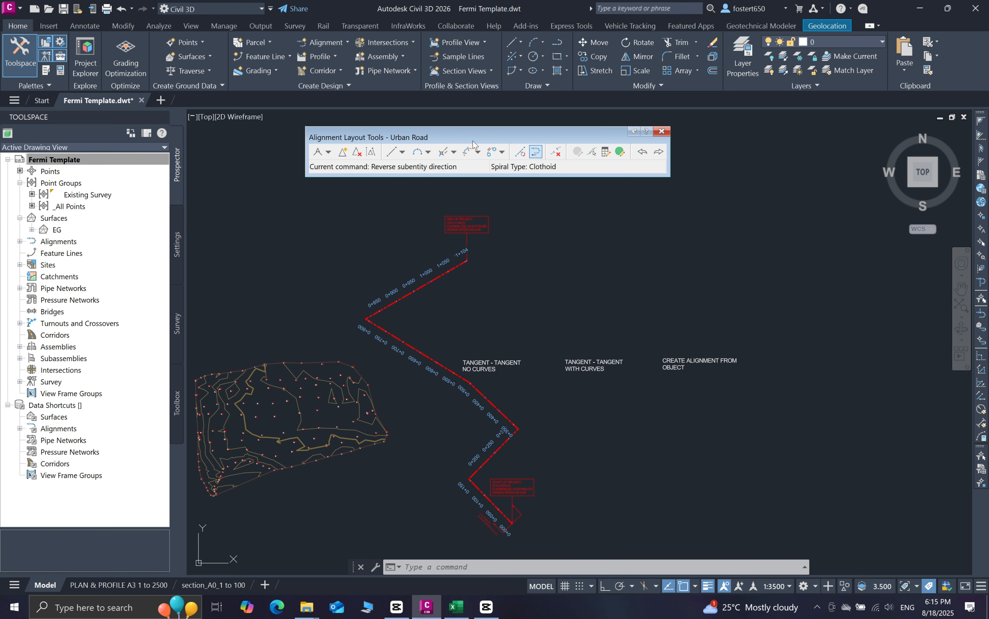
Step: Delete the two uppermost fixed lines from the Urban Road alignment with the Delete Sub-entity tool
click(555, 152)
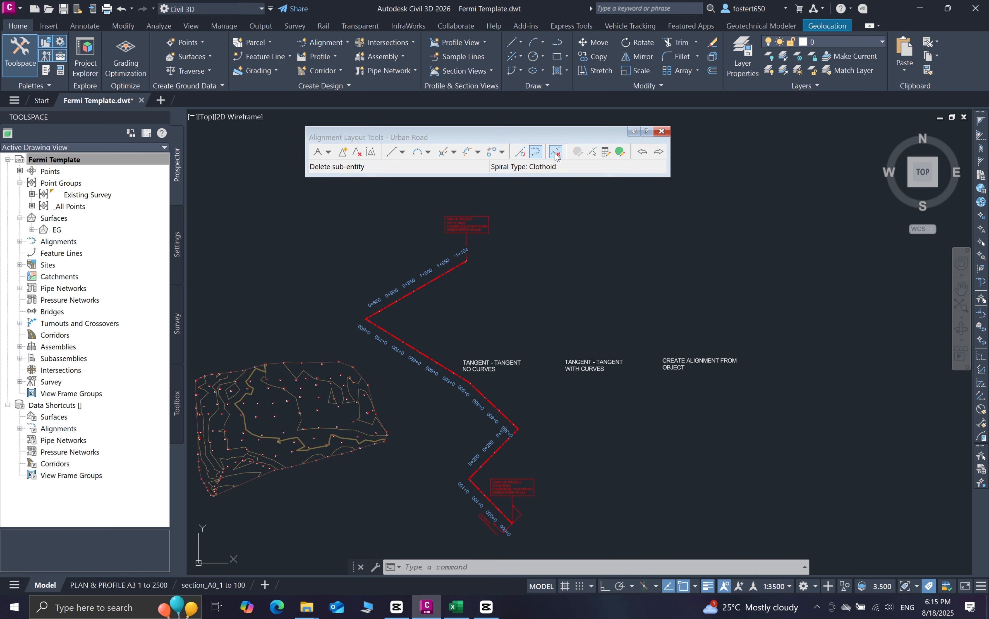
click(412, 291)
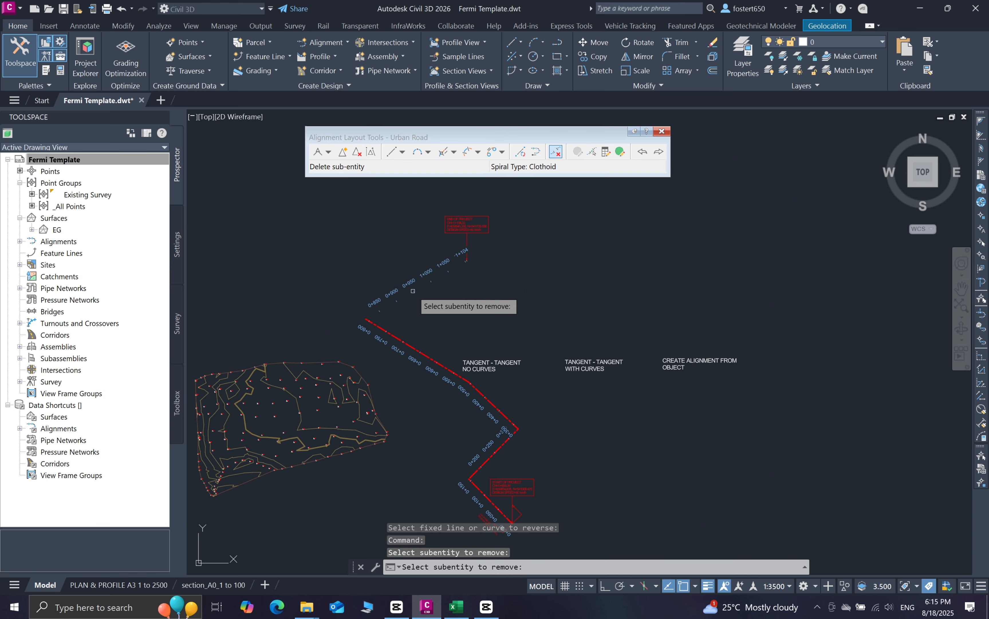
click(391, 333)
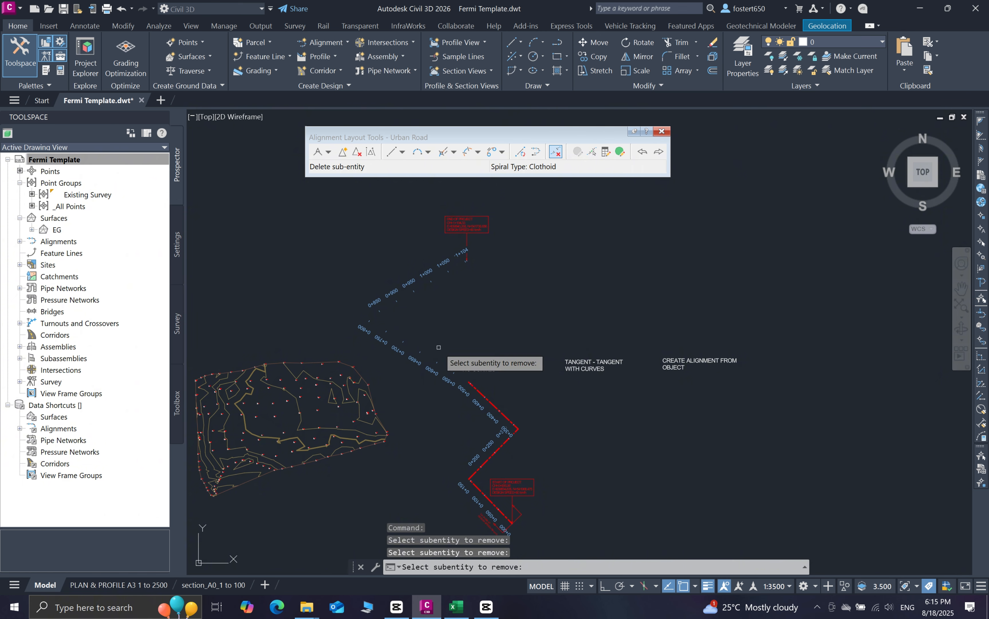
scroll(518, 396, down, 2)
middle_drag(519, 396, 504, 365)
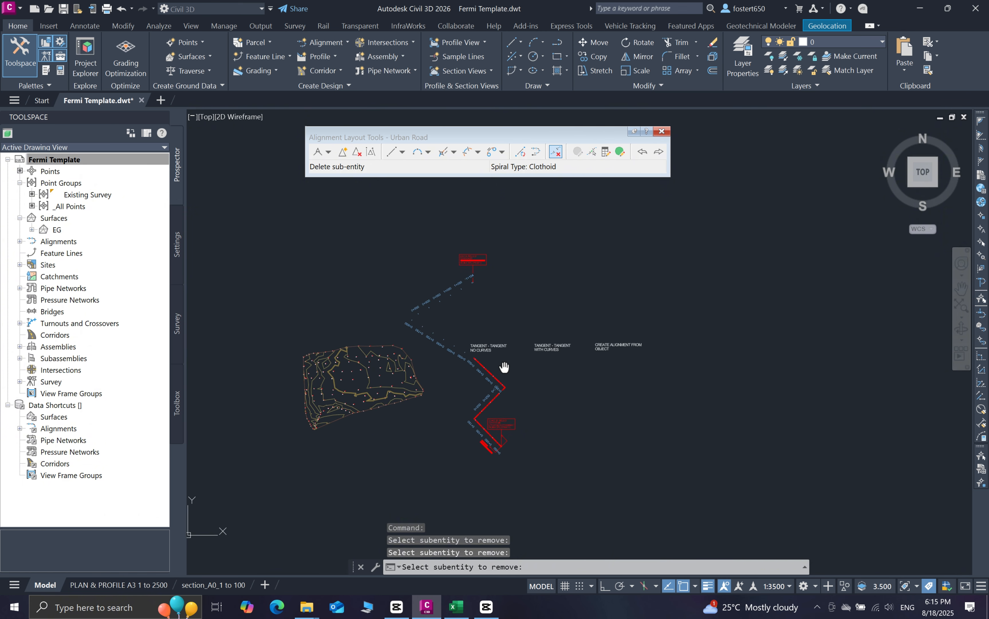
scroll(503, 365, up, 2)
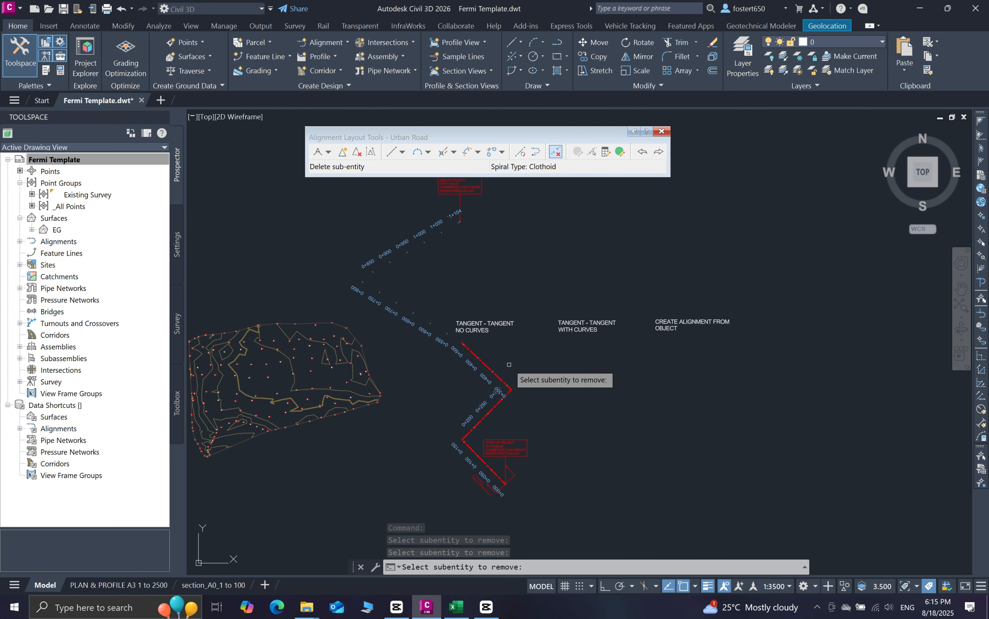
key(Return)
scroll(507, 432, up, 3)
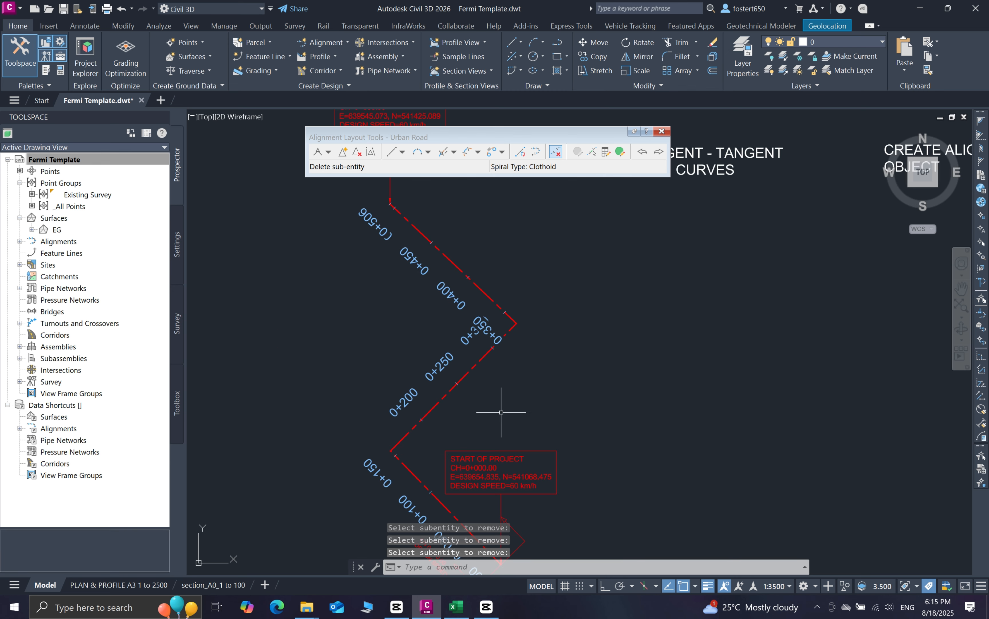
scroll(430, 353, down, 1)
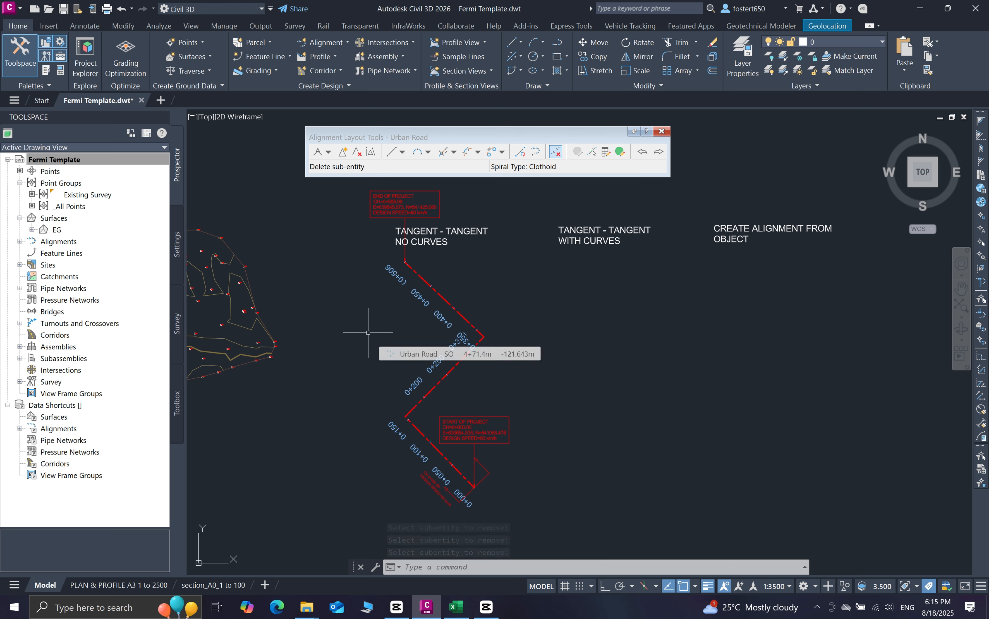
Step: Configure the curve and spiral settings to add curves with a default radius of 200 m, leaving spiral in and spiral out off
middle_drag(530, 369, 429, 370)
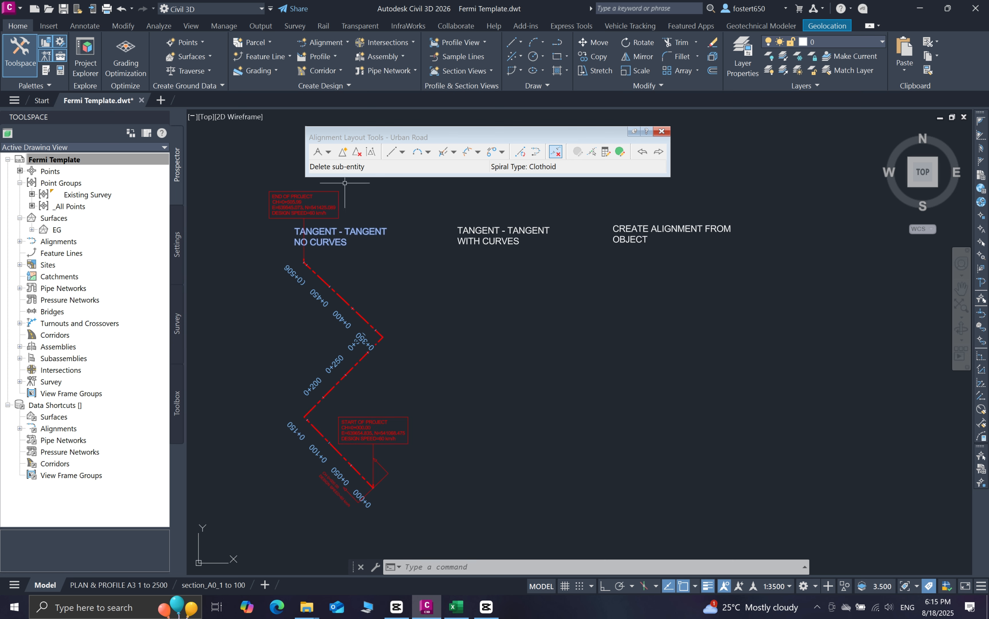
drag(332, 140, 373, 143)
click(370, 156)
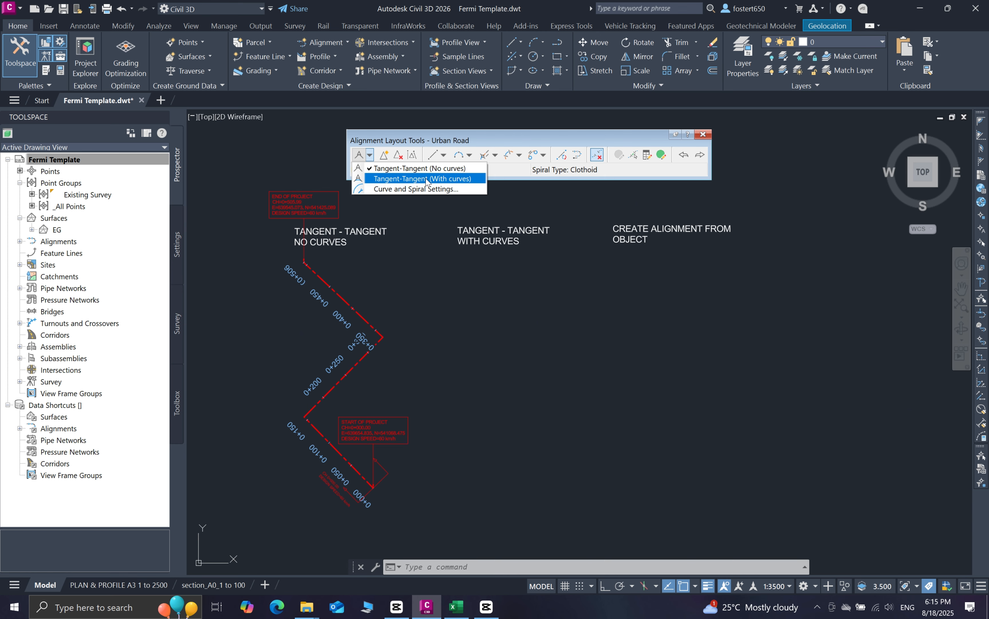
click(407, 189)
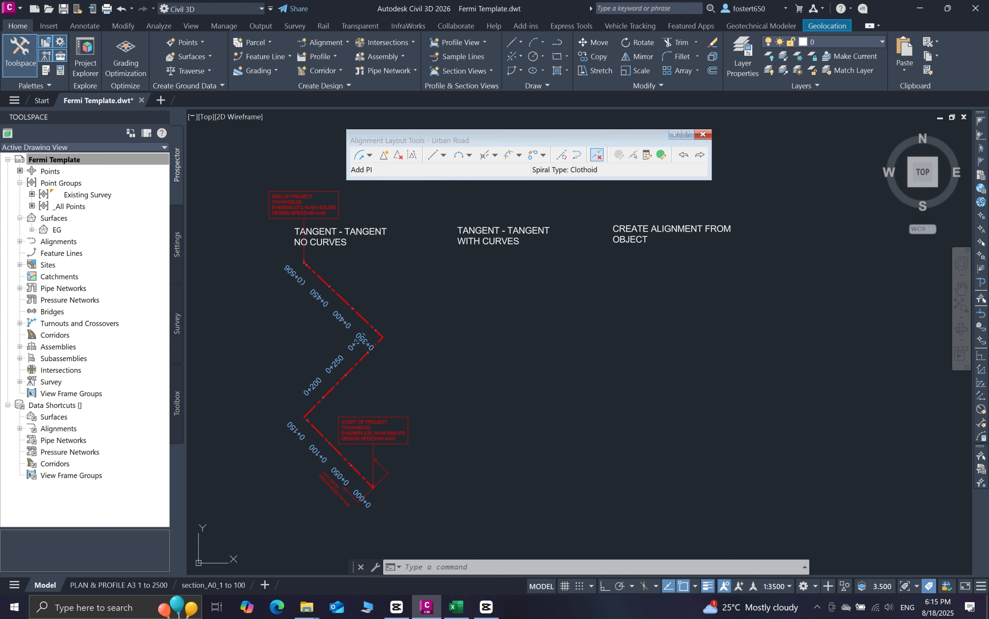
drag(440, 188, 515, 285)
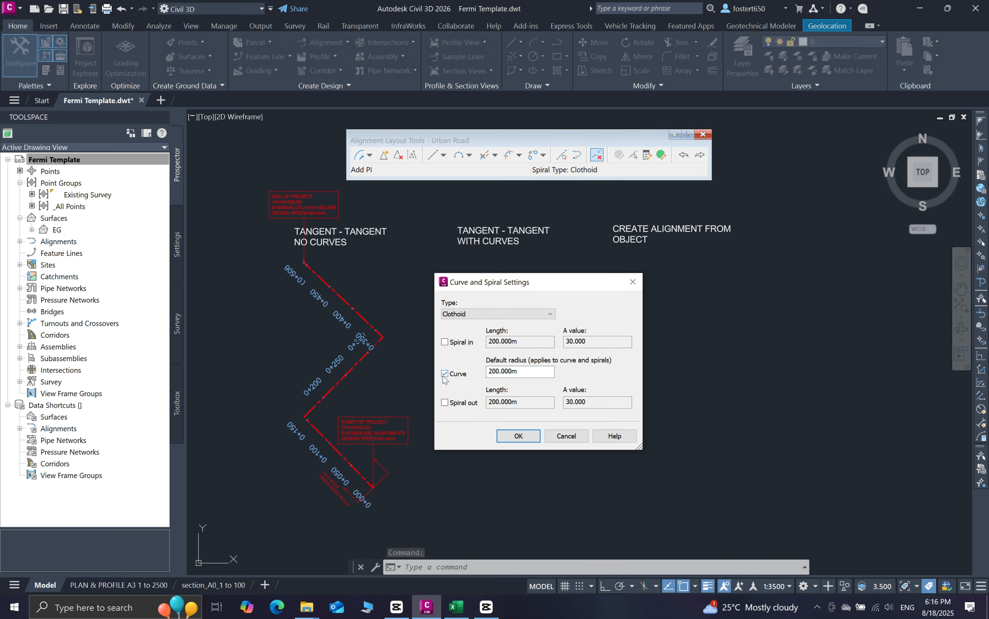
drag(523, 374, 491, 374)
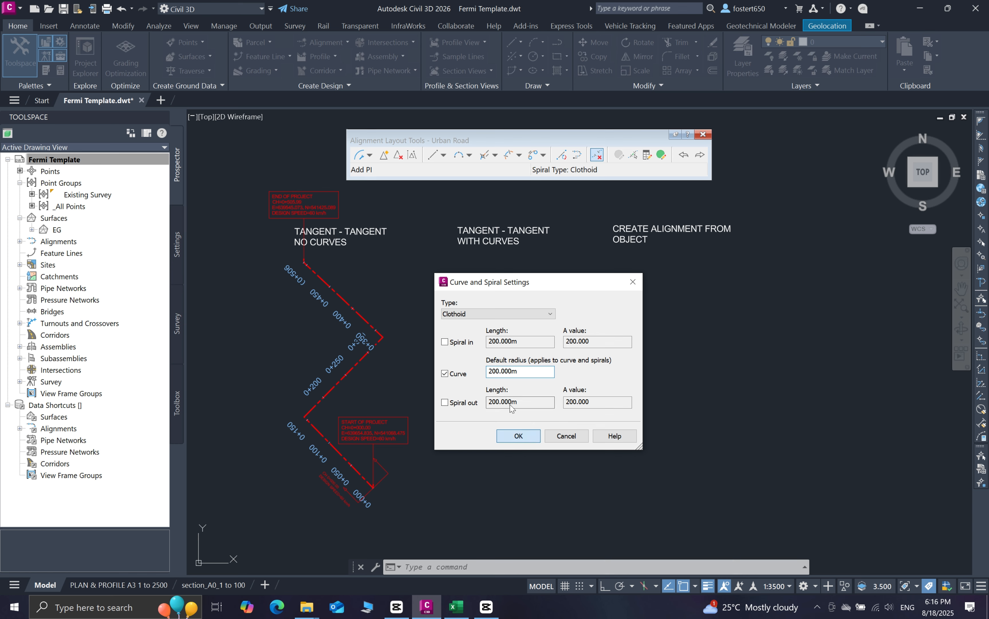
click(519, 436)
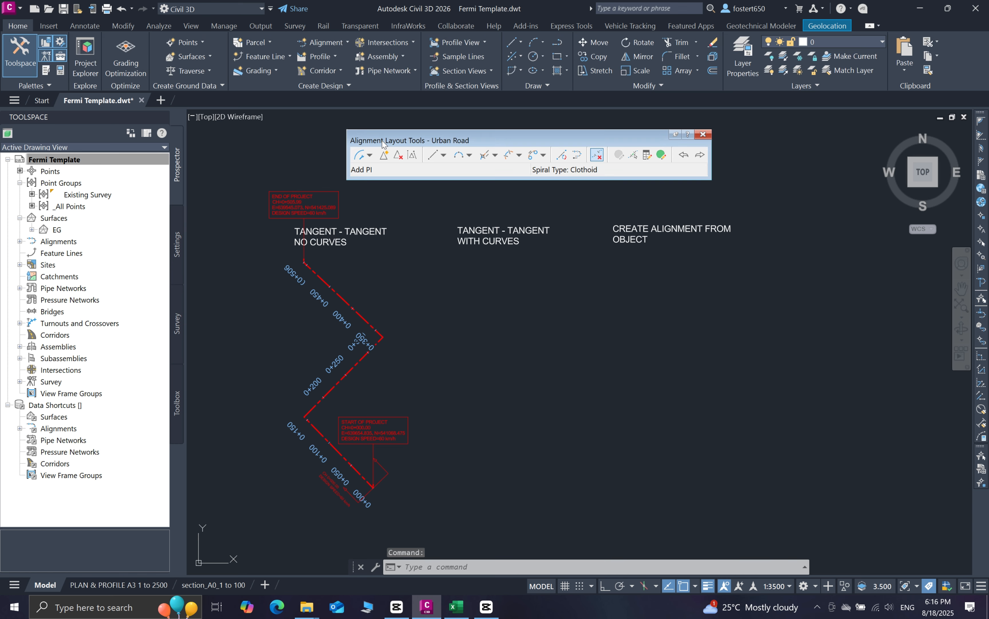
Step: Draw a three-tangent zigzag with automatic curves in the Urban Road alignment, running upward below the "TANGENT - TANGENT WITH CURVES" label
drag(383, 143, 380, 142)
click(367, 156)
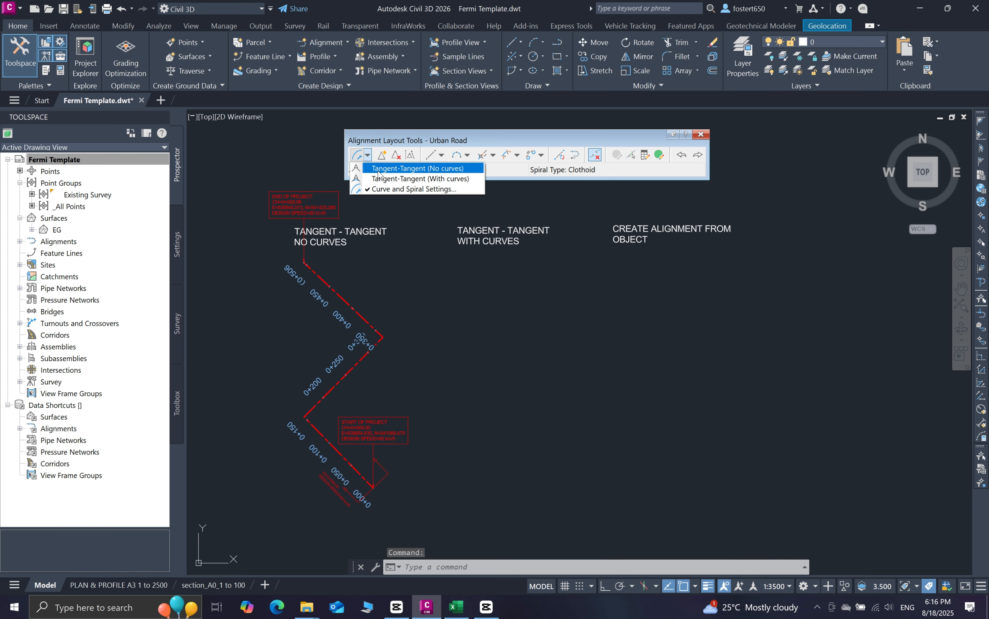
click(385, 179)
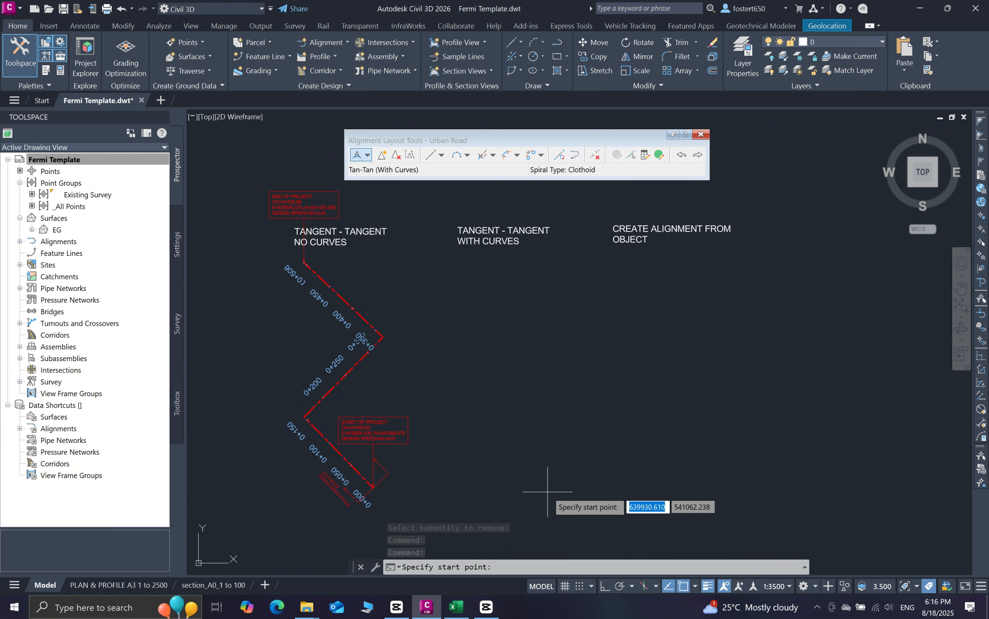
click(548, 491)
click(472, 424)
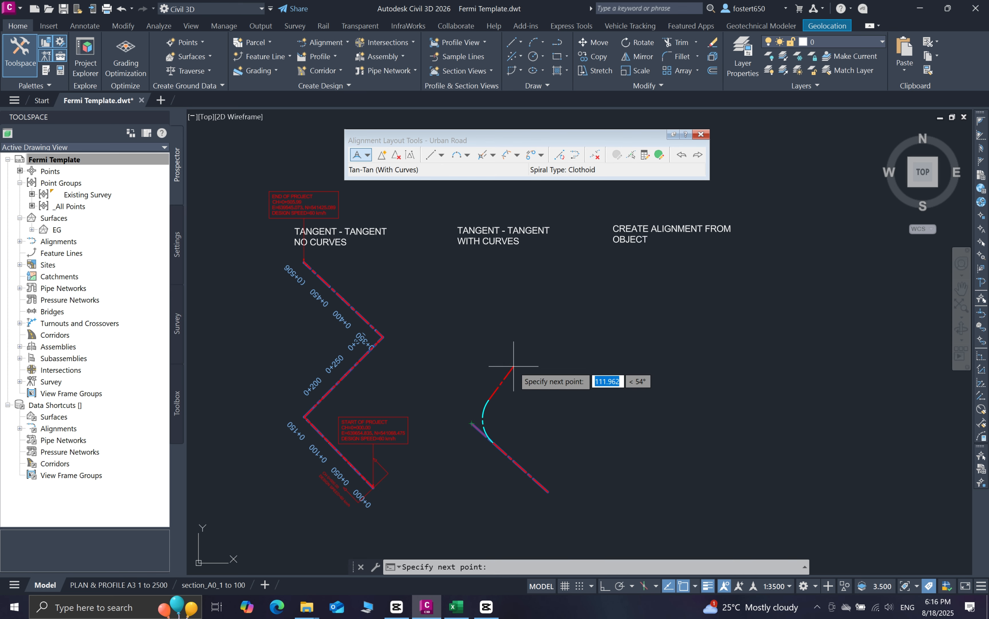
click(521, 354)
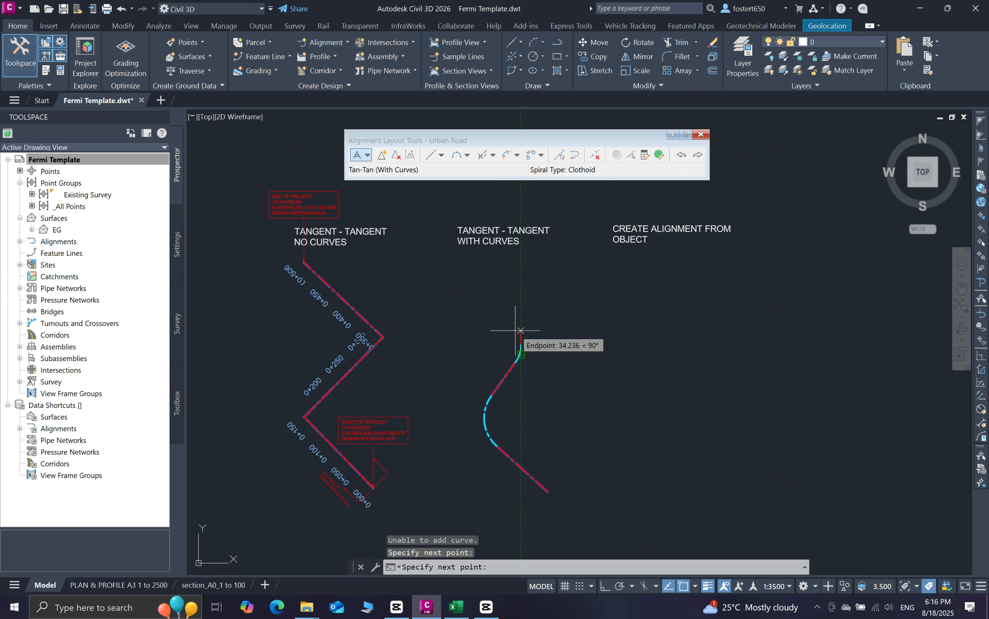
click(459, 270)
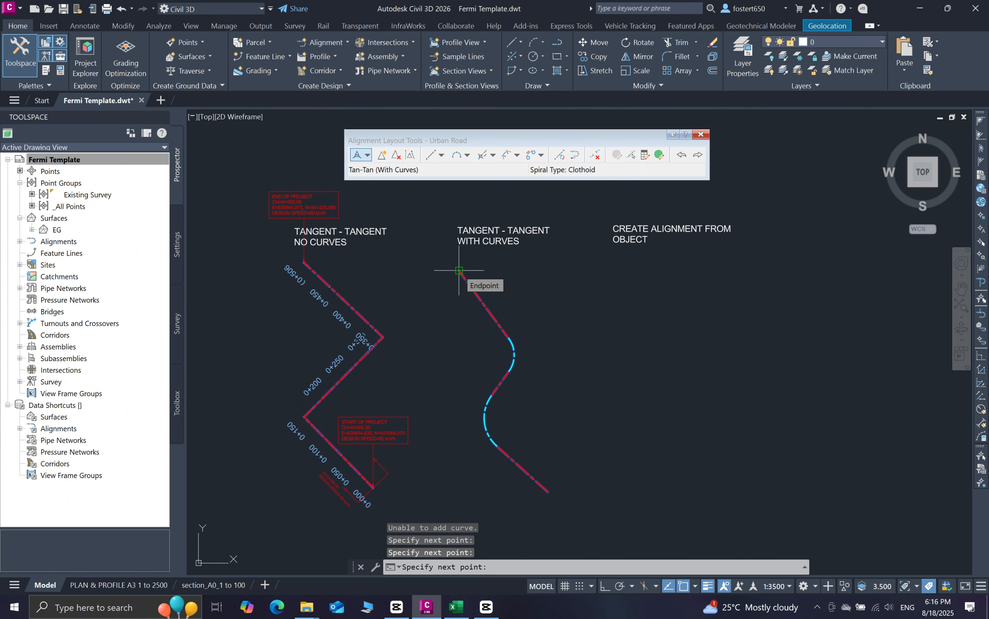
key(Return)
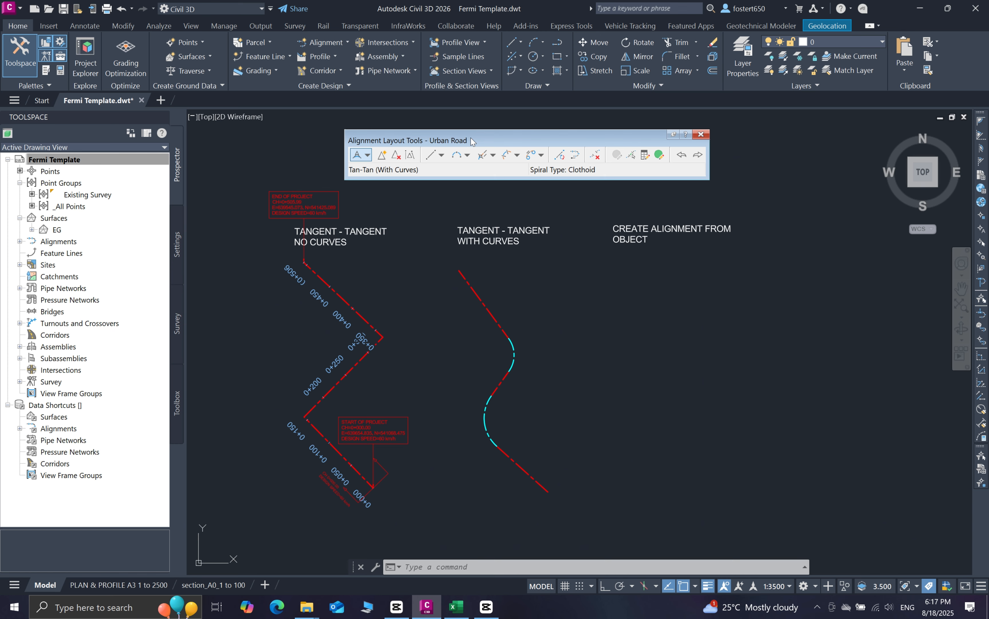
Step: Delete all tangents and curves of the curved zigzag from the Urban Road alignment as sub-entities
click(477, 297)
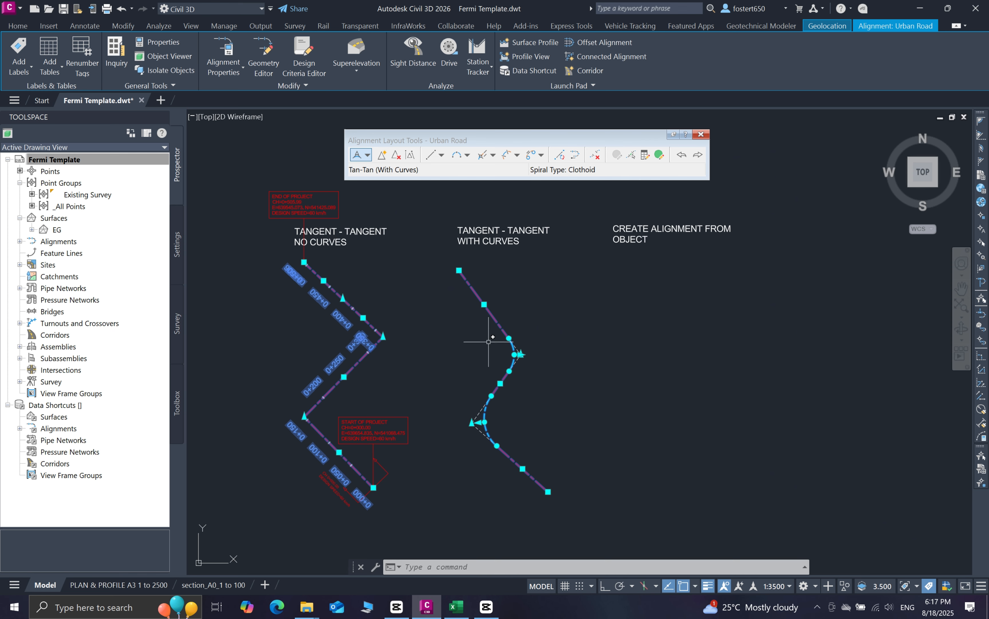
key(Escape)
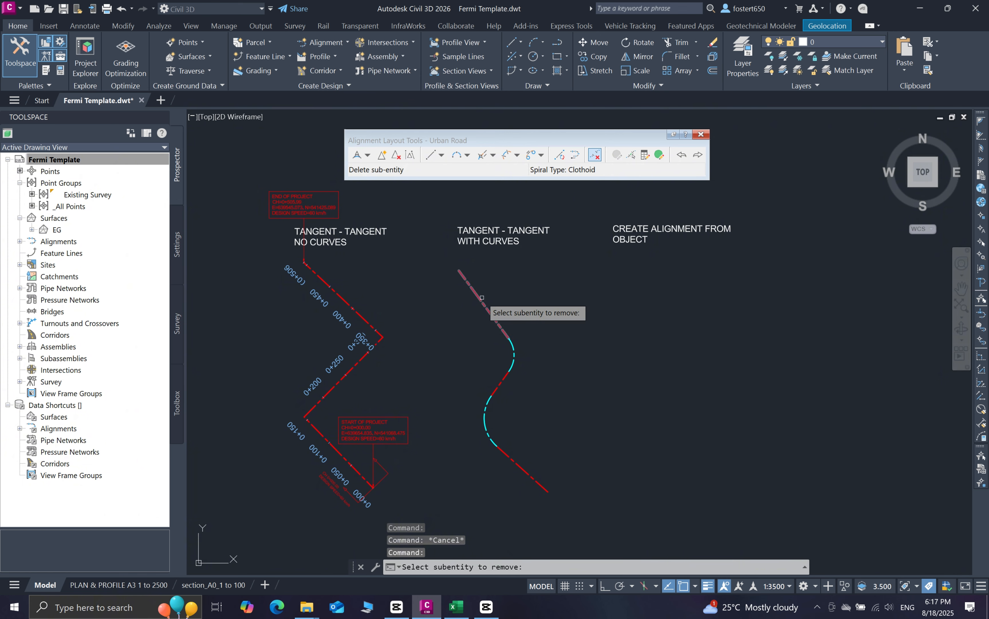
click(487, 306)
click(512, 354)
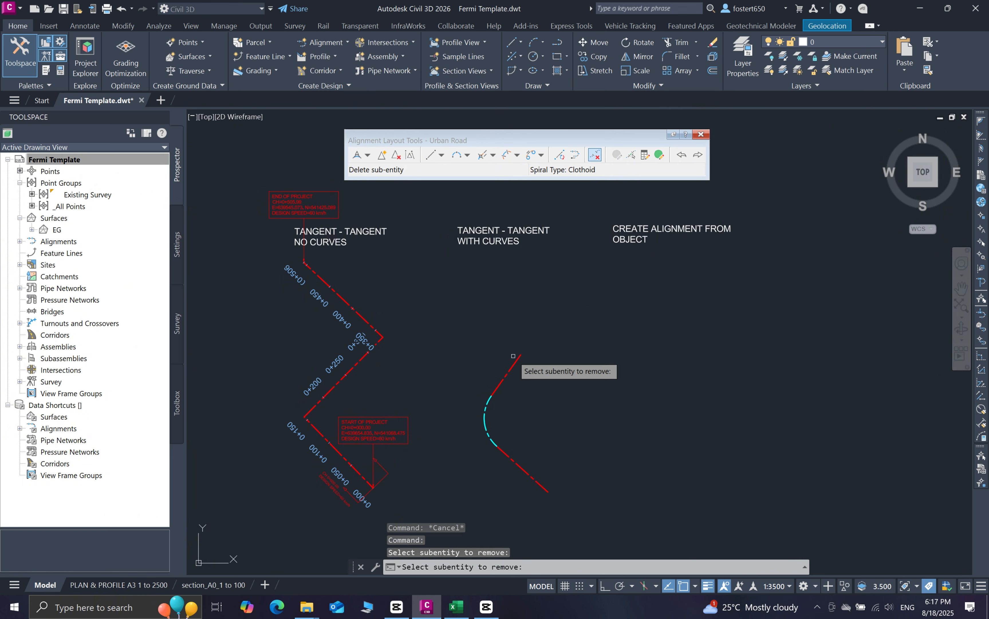
click(501, 385)
click(483, 421)
click(503, 452)
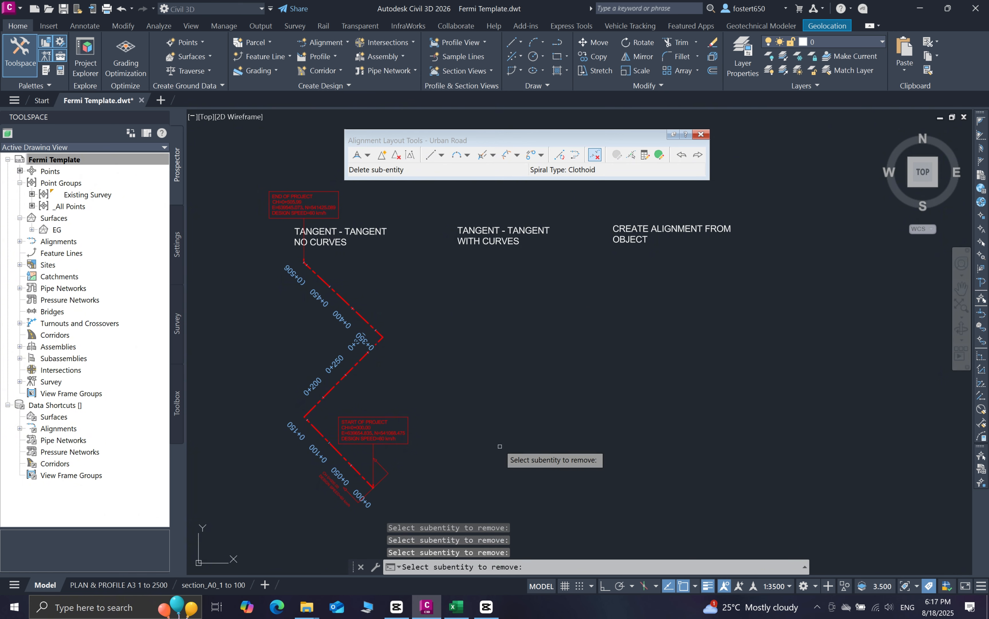
key(Return)
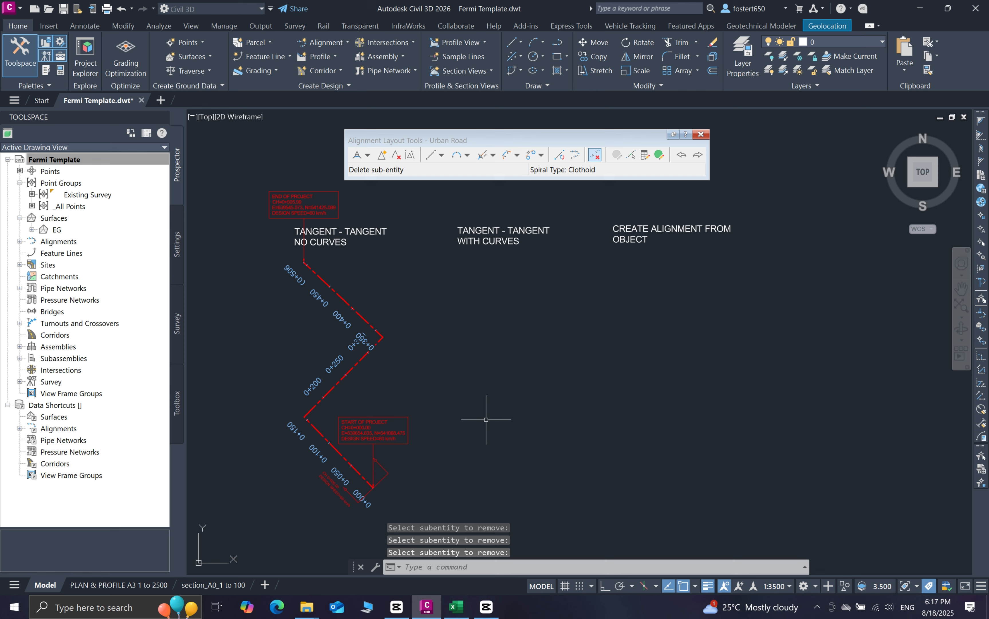
Step: Create a new centerline alignment layout named Urban Road 2 with the FGC Style alignment style and label set
click(346, 42)
click(350, 63)
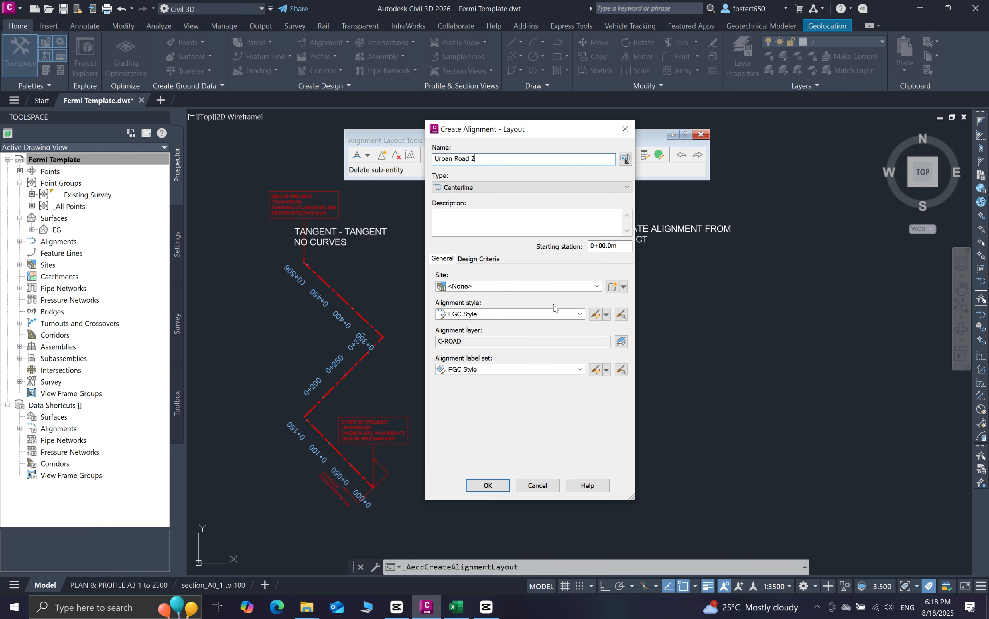
click(490, 485)
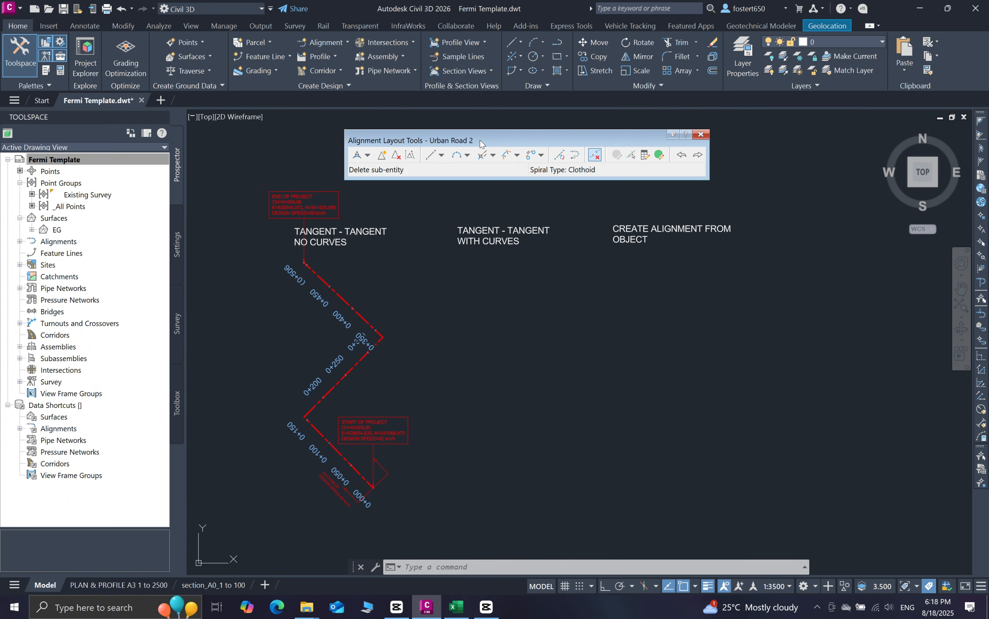
Step: Draw Urban Road 2 as three zigzag tangents with automatic curves, running upward to end just below the "TANGENT - TANGENT WITH CURVES" label
mouse_move(473, 144)
mouse_down()
mouse_move(585, 143)
mouse_move(470, 154)
mouse_up()
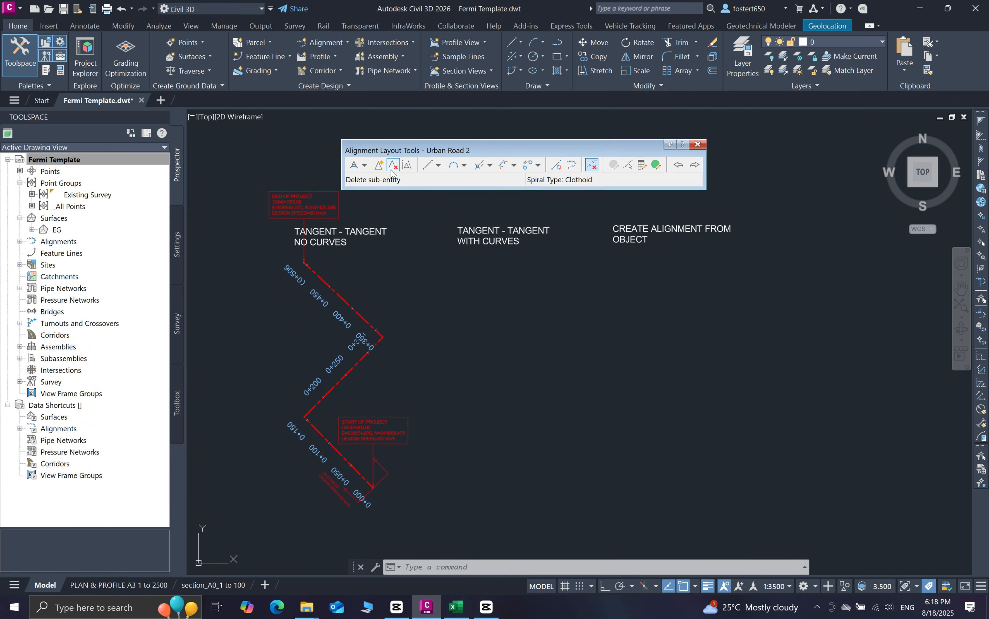
click(365, 165)
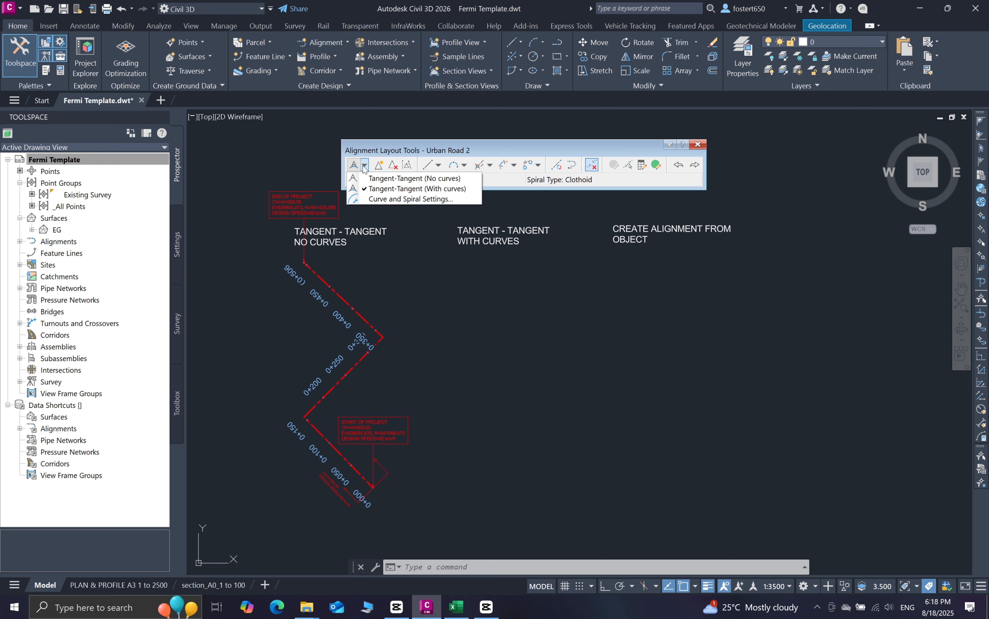
click(417, 189)
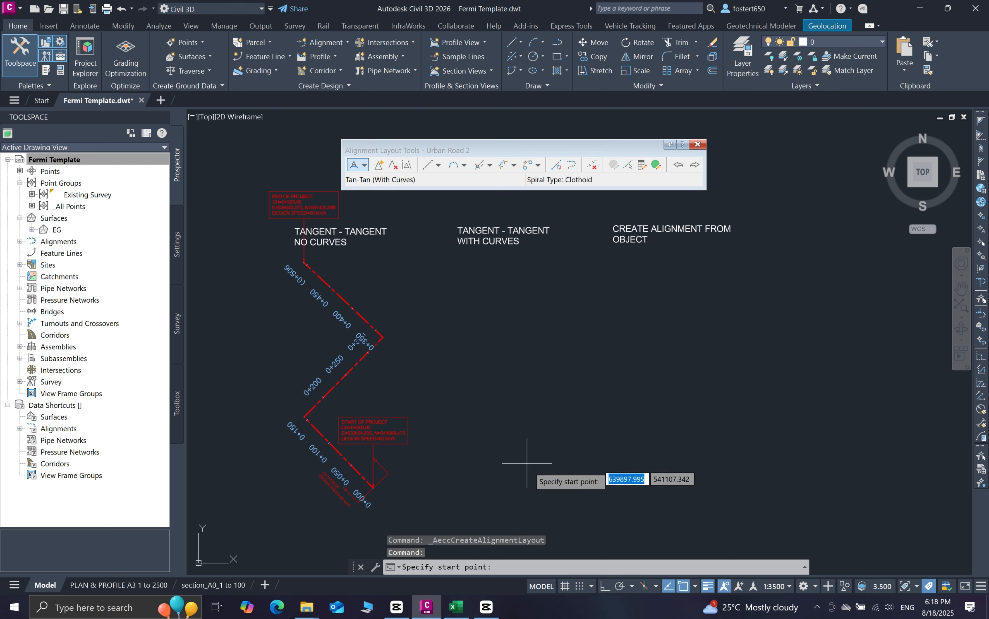
click(550, 506)
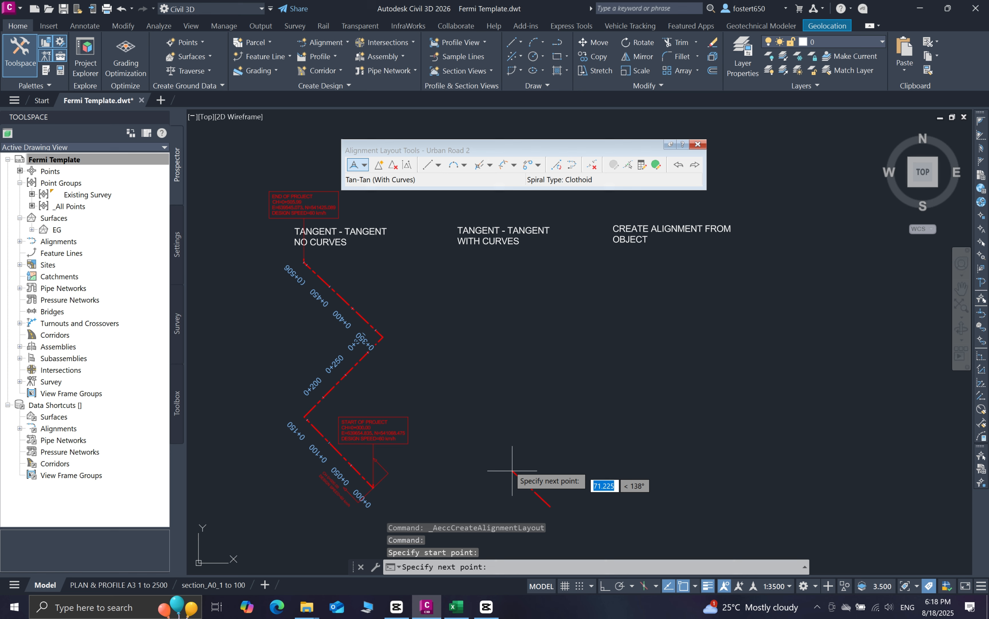
click(487, 437)
click(535, 355)
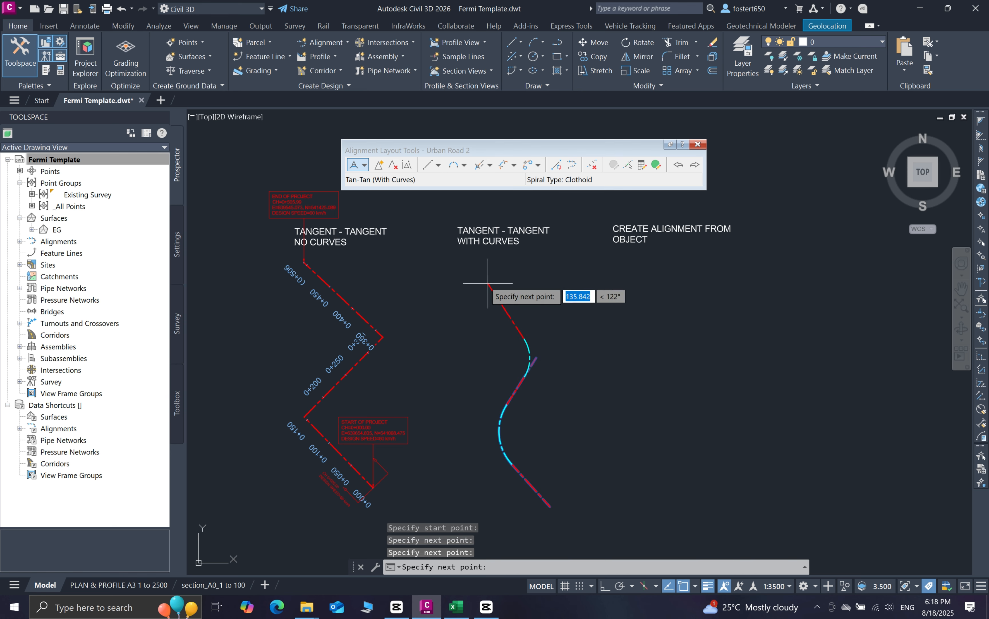
click(474, 275)
key(Return)
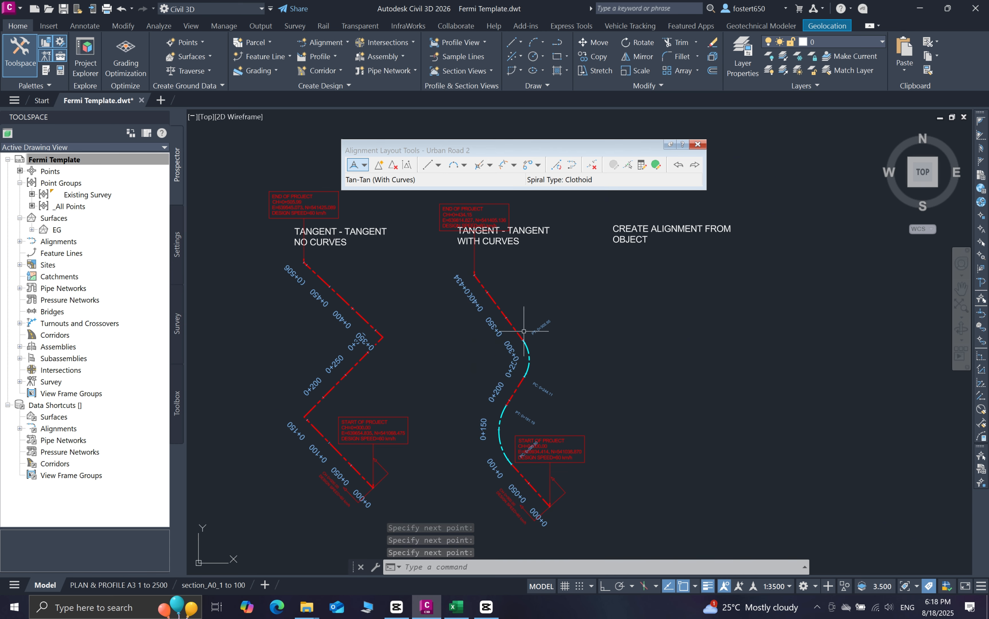
click(503, 314)
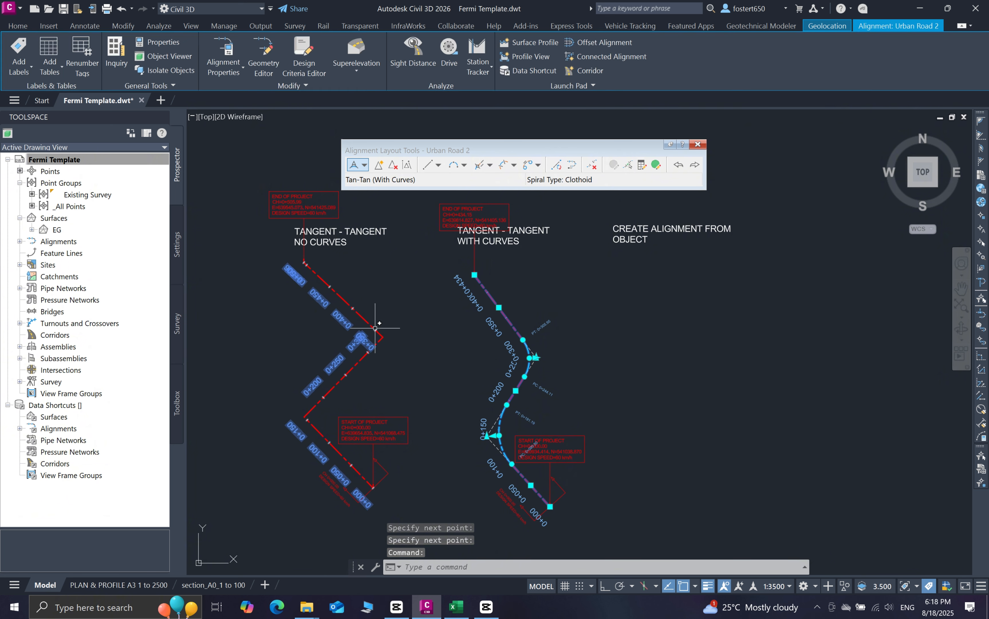
key(Escape)
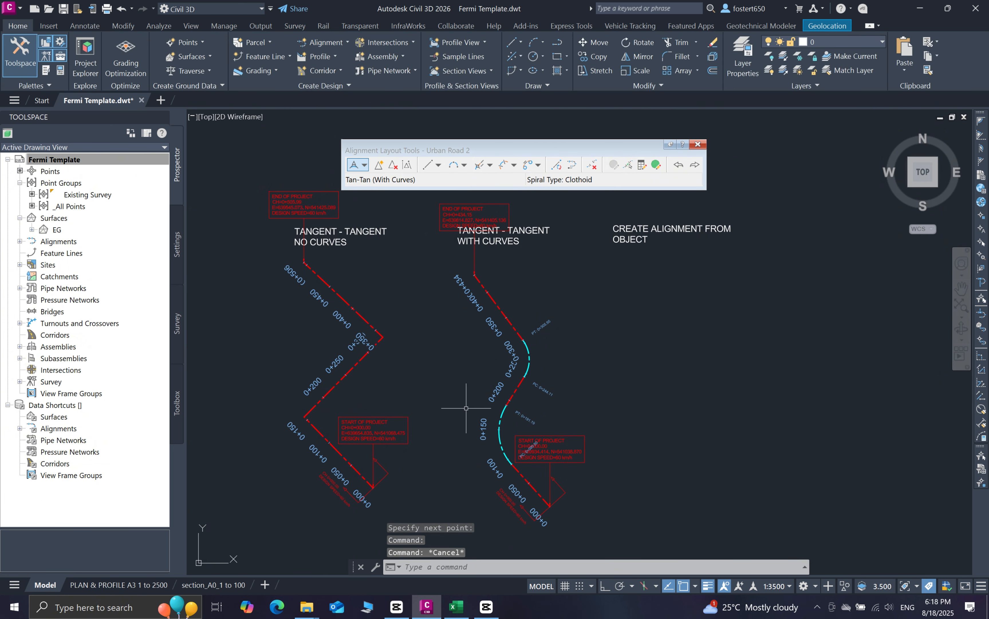
middle_drag(466, 407, 413, 372)
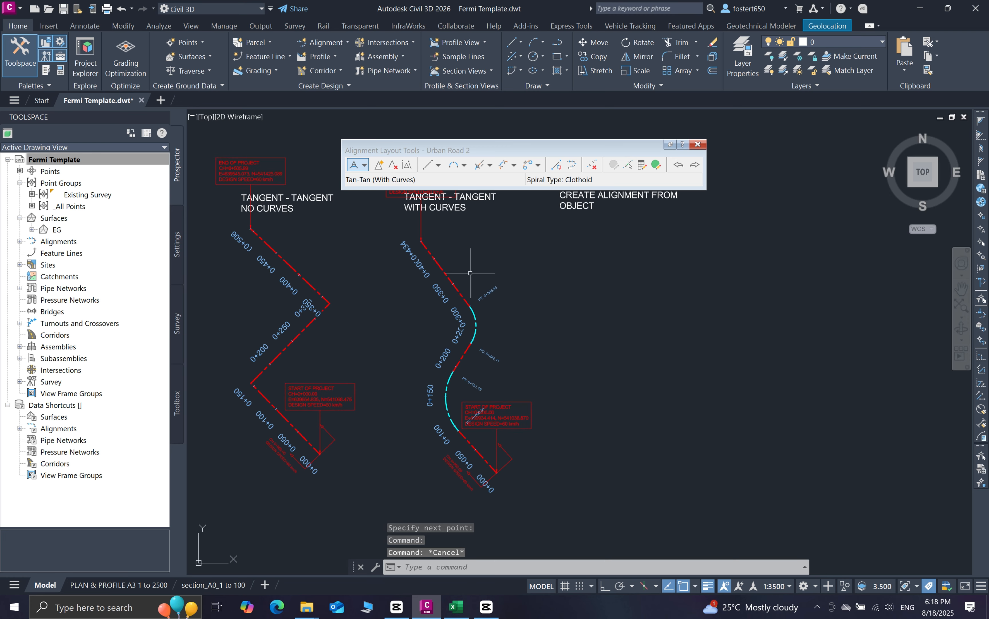
Step: Open the alignment entities table for Urban Road 2 and place it beside the alignment with the radius column visible
drag(478, 146, 463, 130)
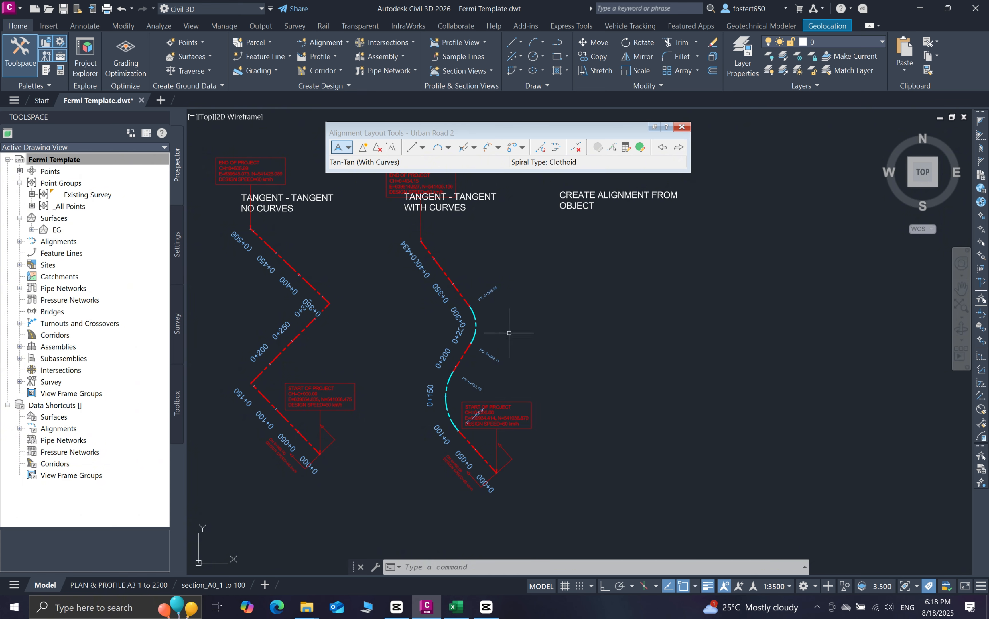
drag(581, 132, 585, 134)
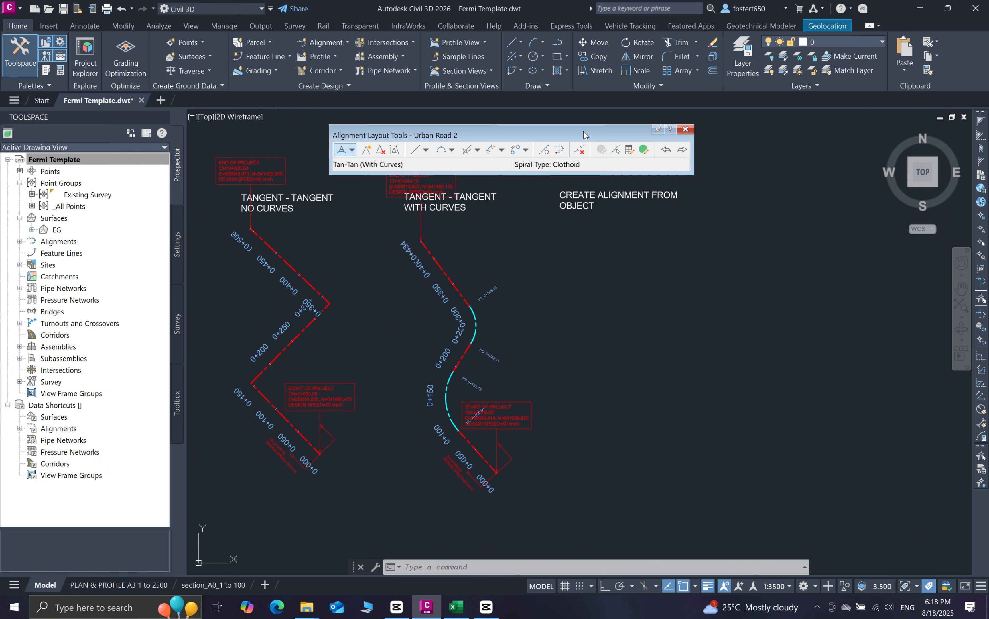
click(644, 151)
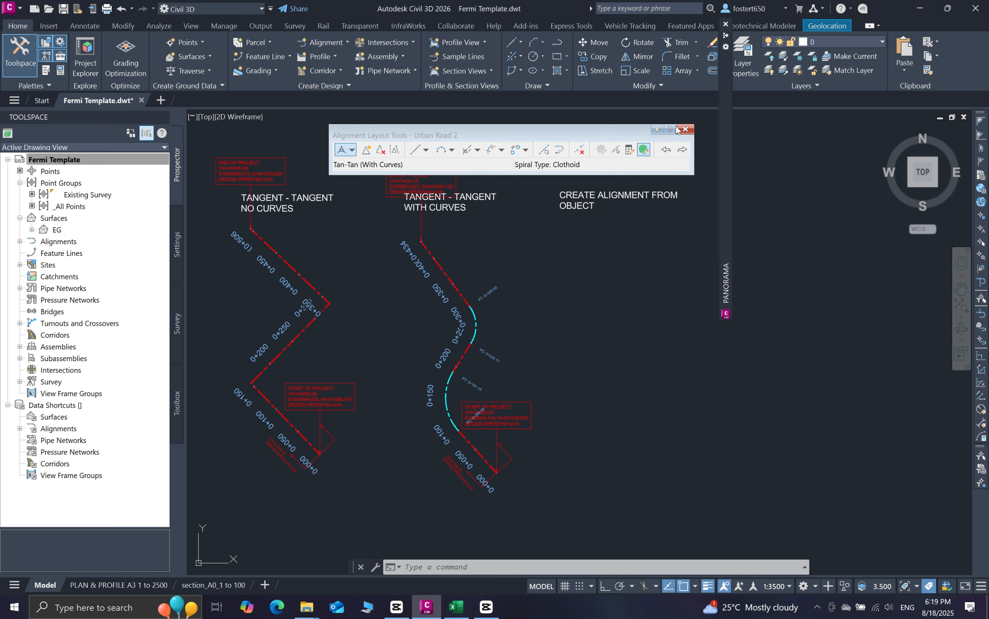
click(726, 35)
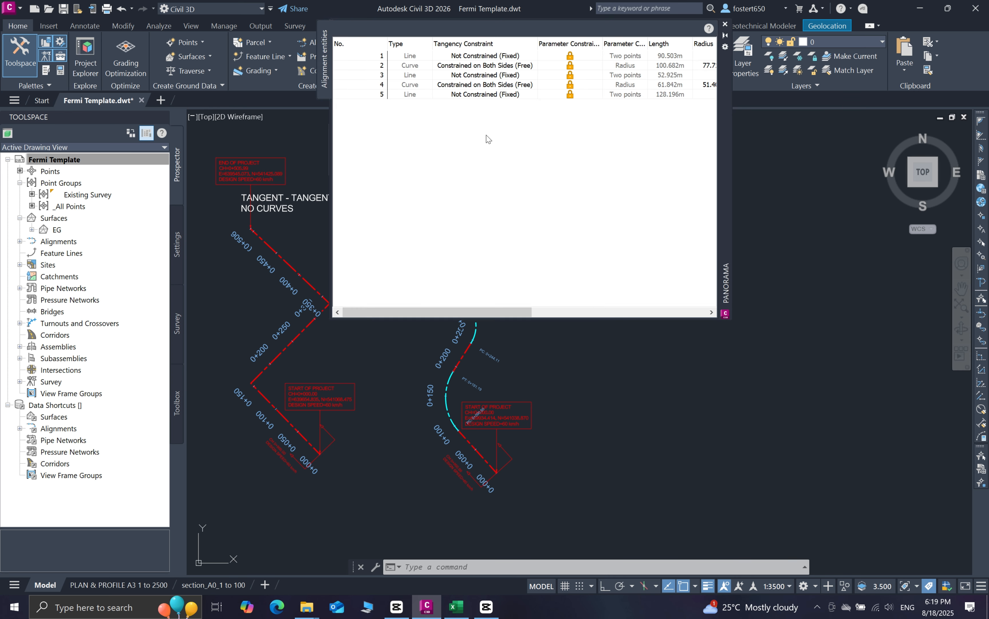
drag(726, 194, 926, 306)
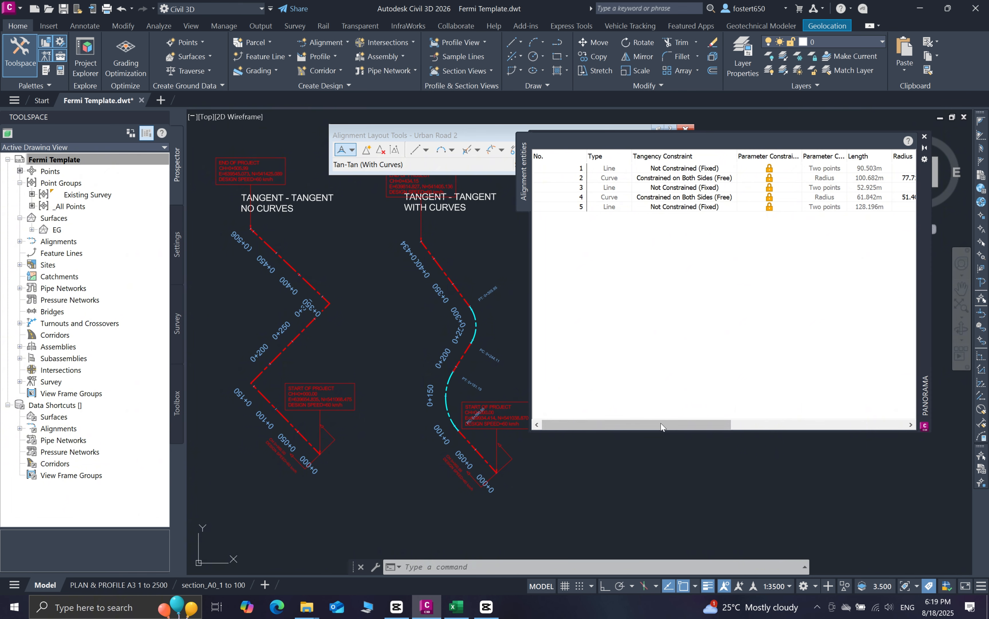
drag(660, 425, 664, 423)
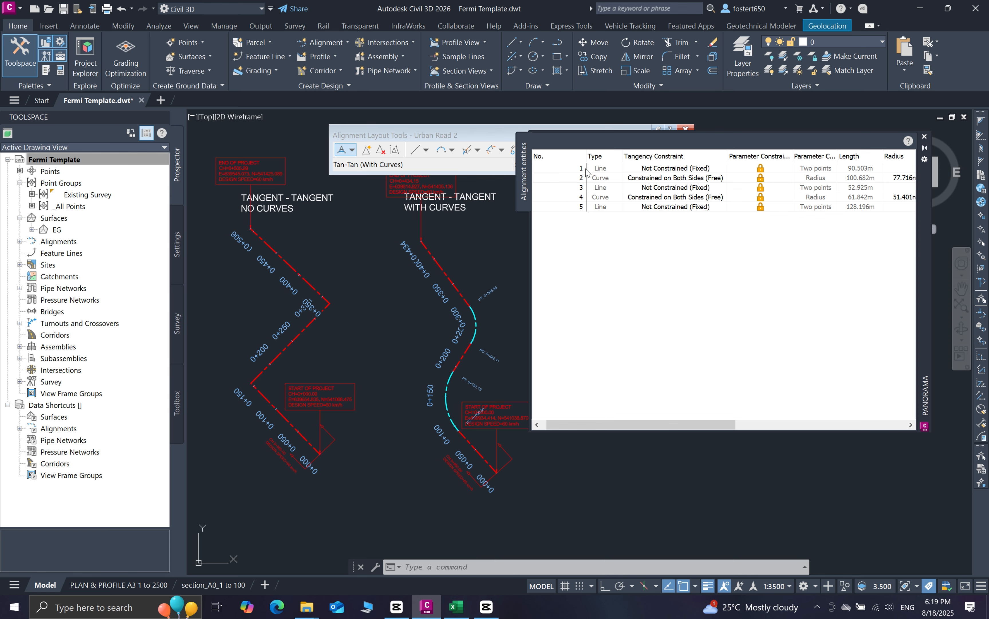
Step: Highlight the first line and the first curve of Urban Road 2 from the entities table to identify them in the drawing
click(597, 171)
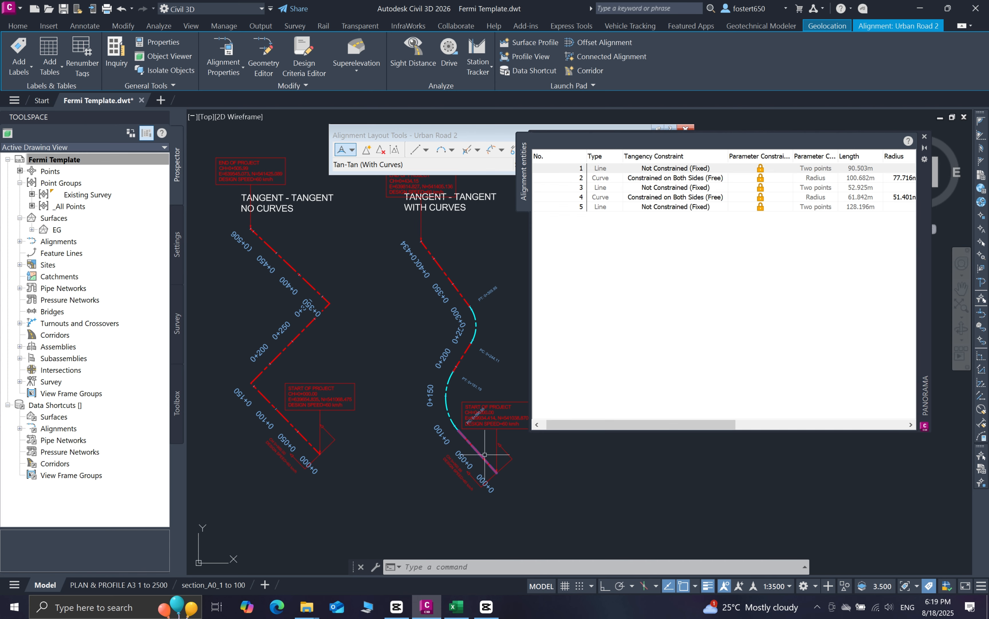
mouse_move(483, 455)
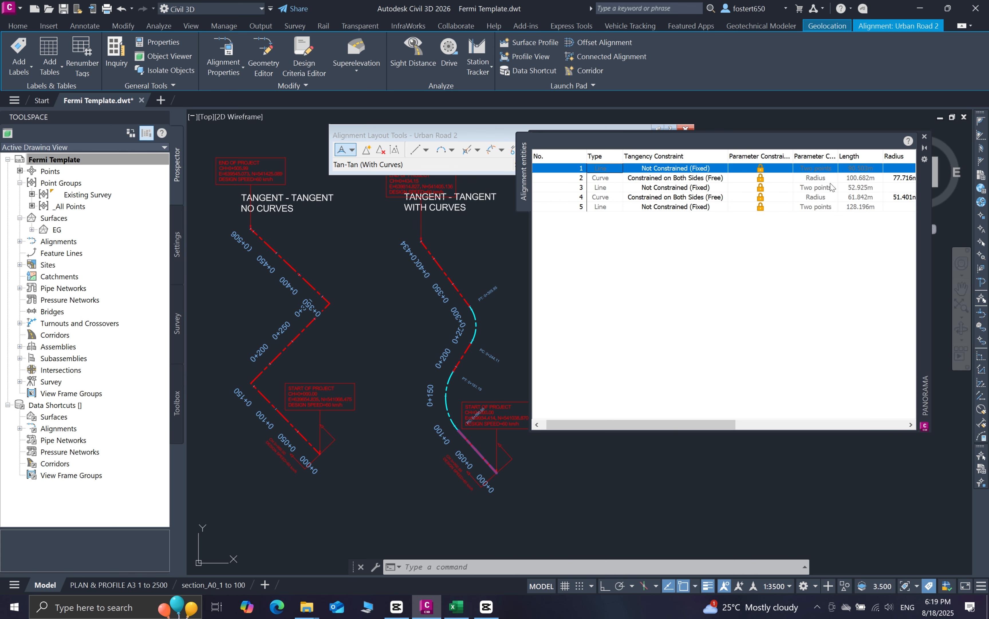
click(867, 182)
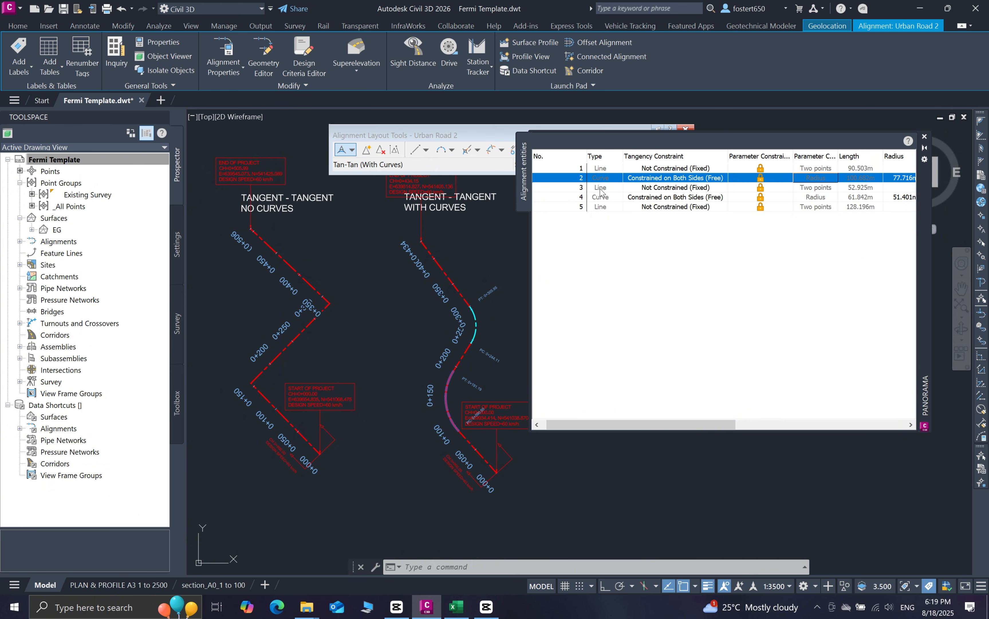
click(838, 189)
Step: Set the radius of the first curve of Urban Road 2 (entity 2) to 100 m
click(904, 181)
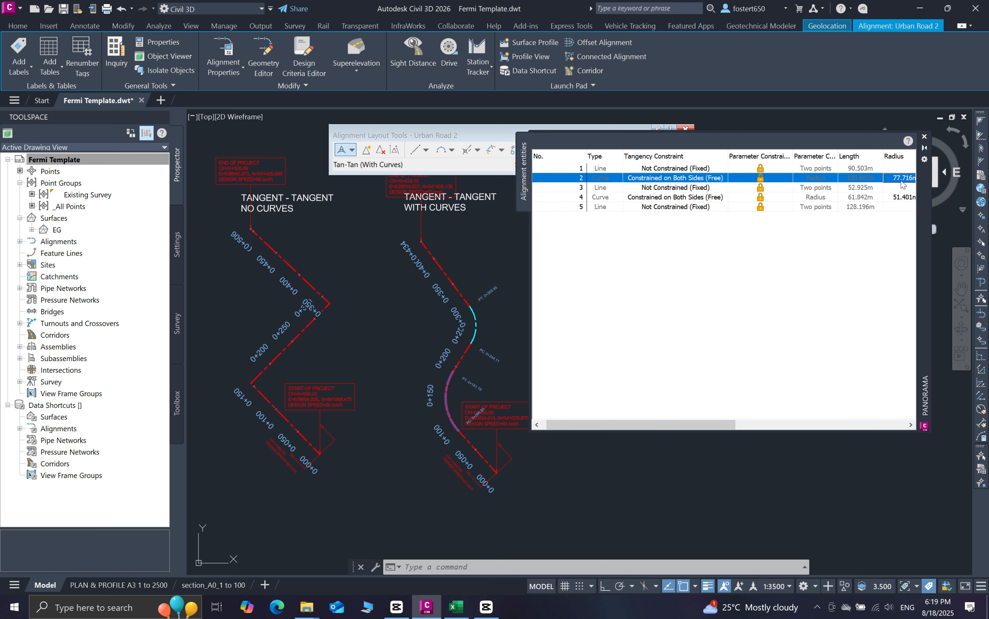
click(774, 138)
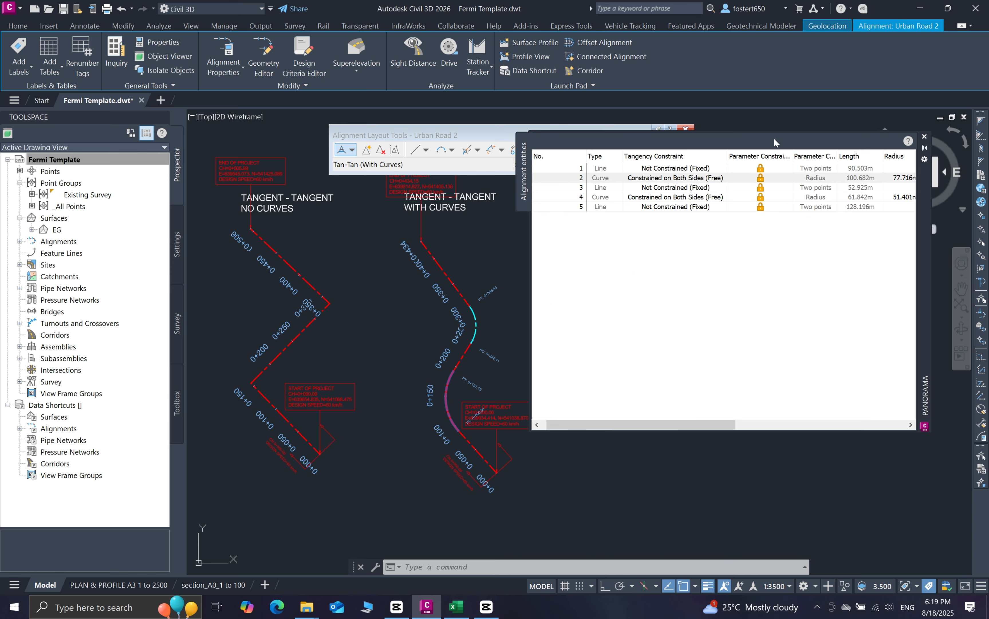
click(905, 179)
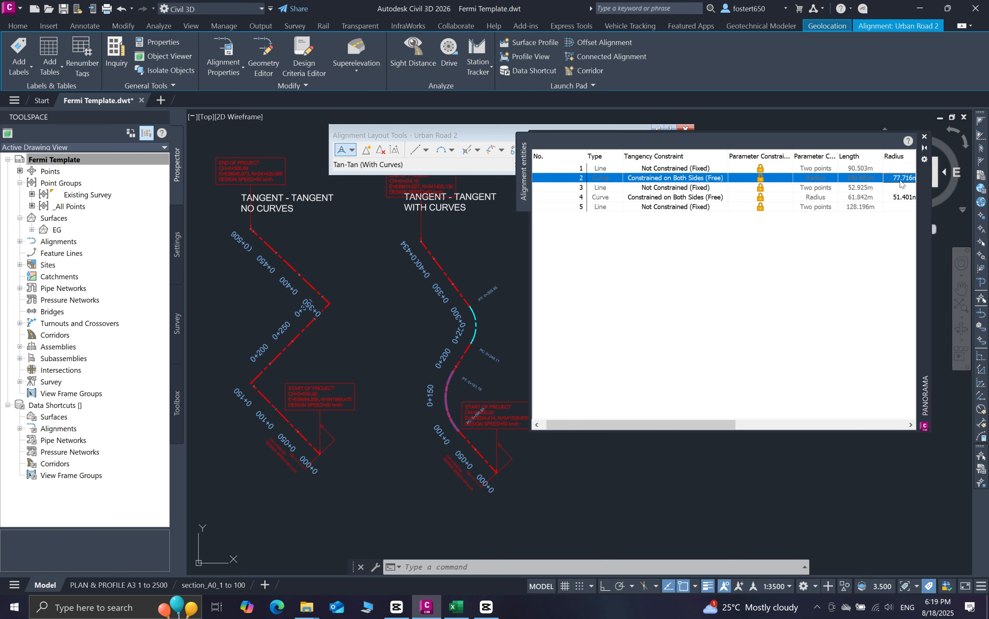
click(901, 180)
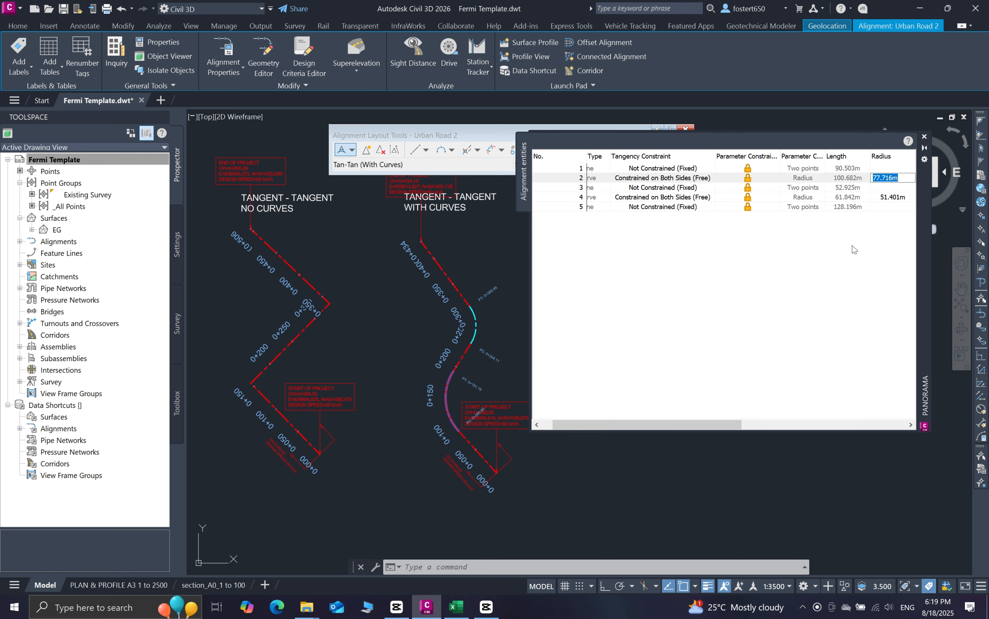
text(100)
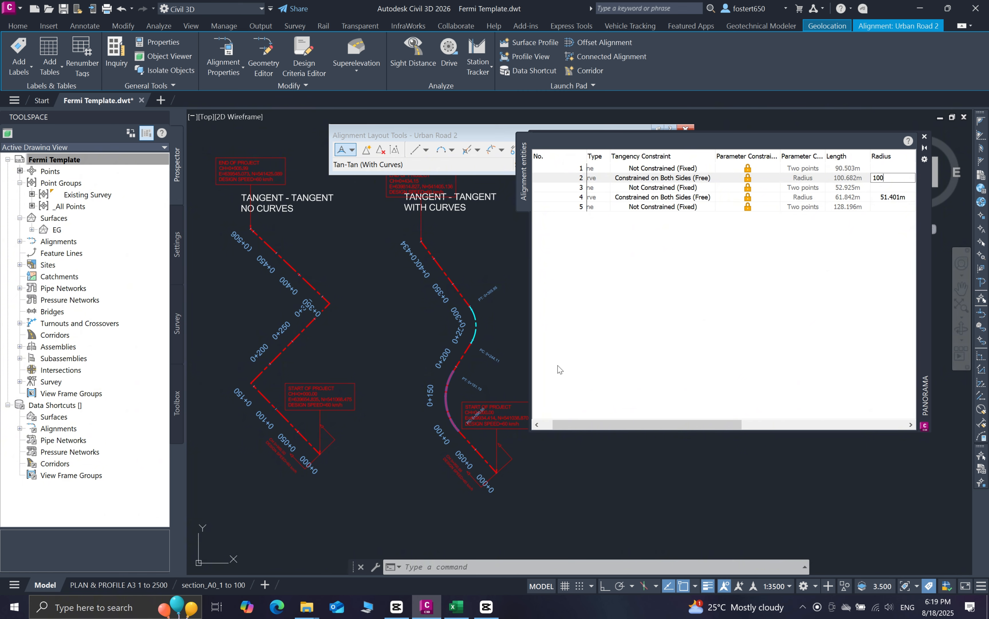
click(452, 401)
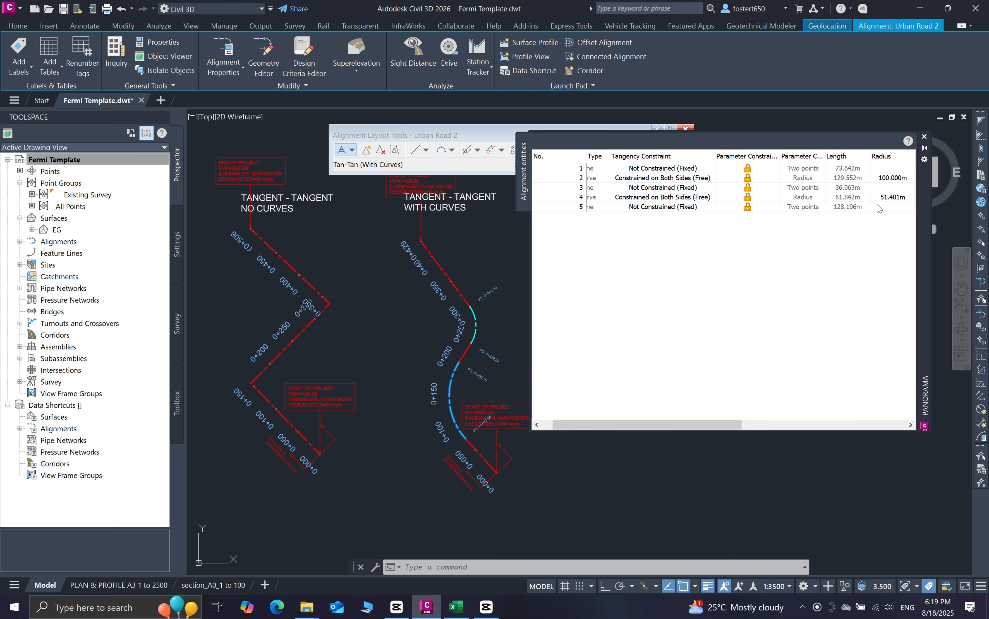
Step: Set the radius of the second curve of Urban Road 2 (entity 4) to 100 m
click(894, 197)
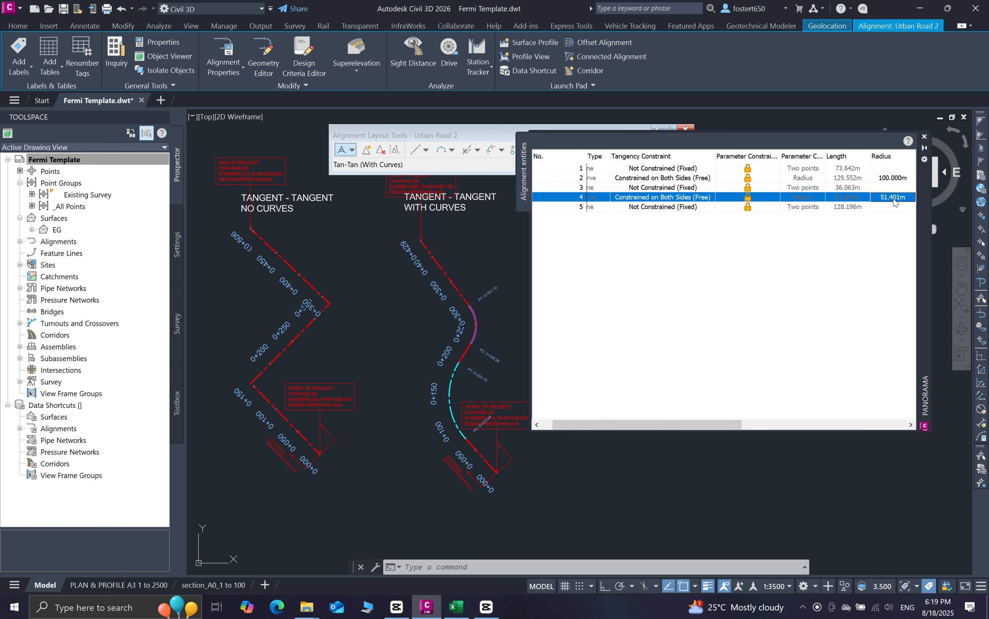
click(893, 198)
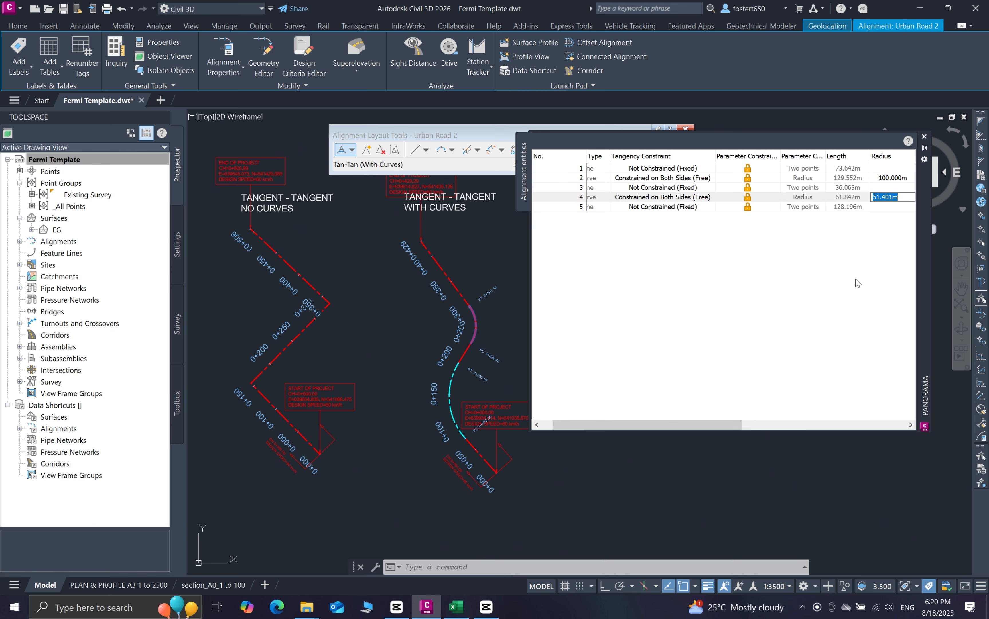
text(100)
key(Return)
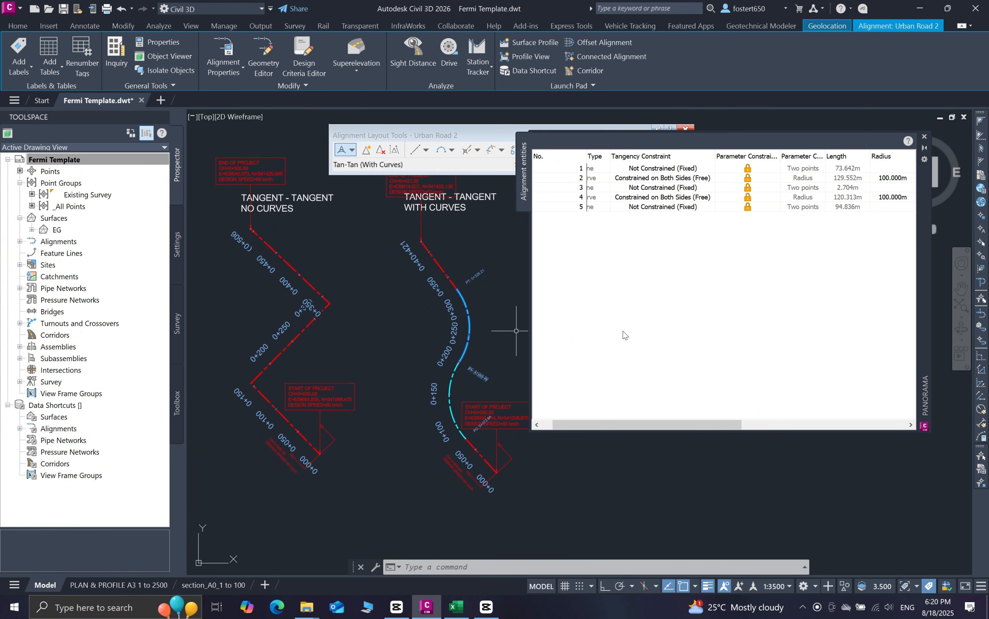
Step: Close the alignment entities table and the layout tools of Urban Road 2
click(924, 137)
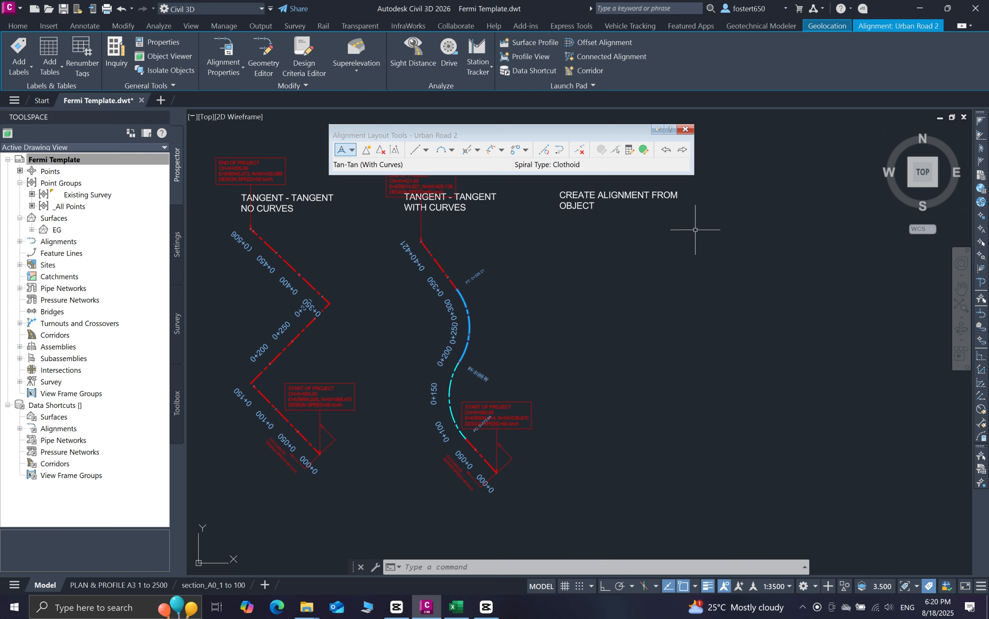
click(685, 129)
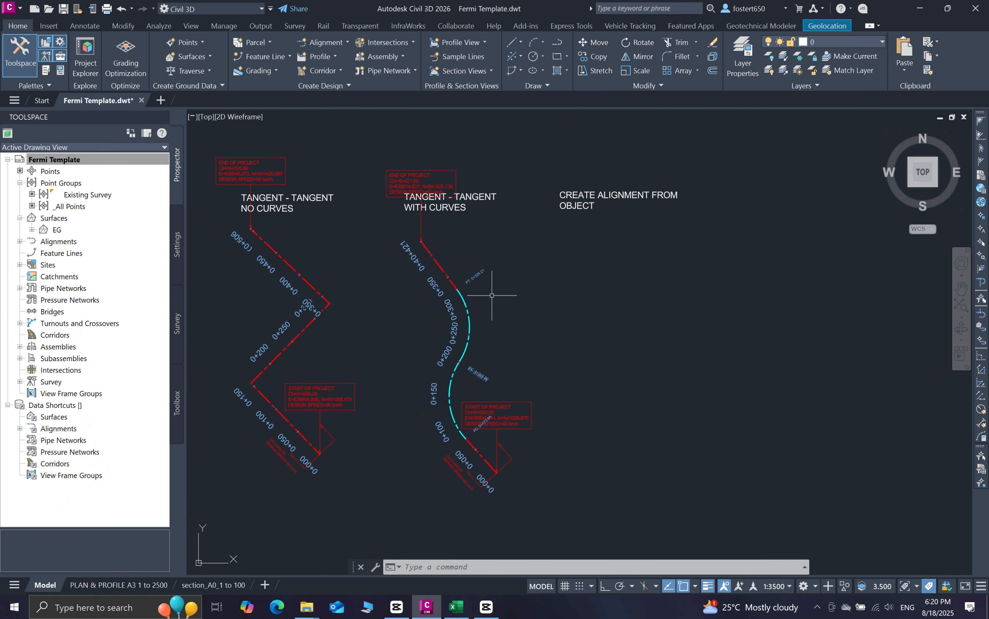
click(468, 339)
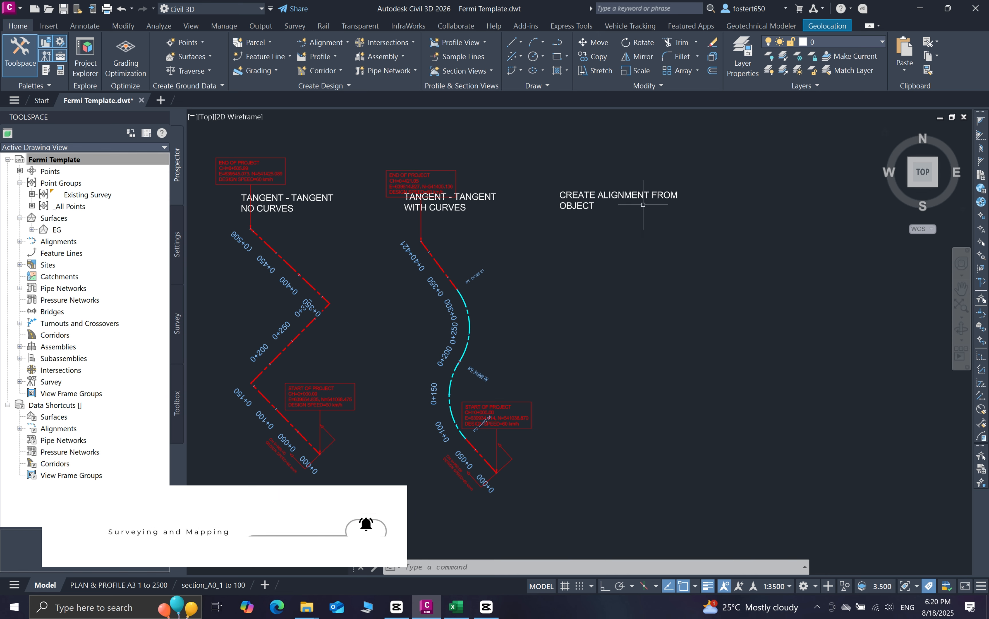
Step: Draw a three-segment zigzag polyline running upward to beside the "CREATE ALIGNMENT FROM OBJECT" label, its first segment about 188 m long
click(558, 42)
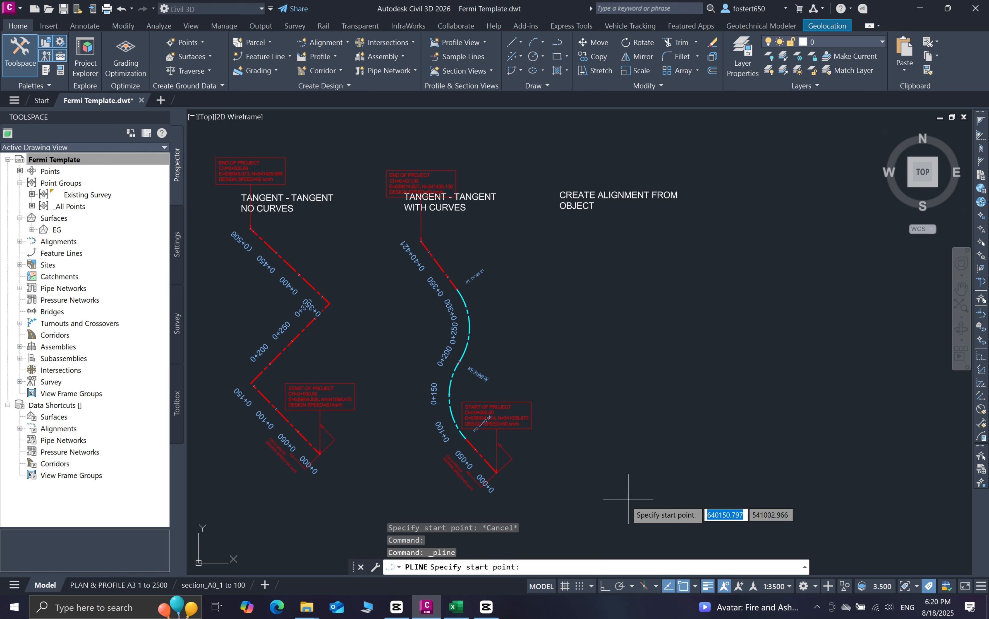
click(608, 510)
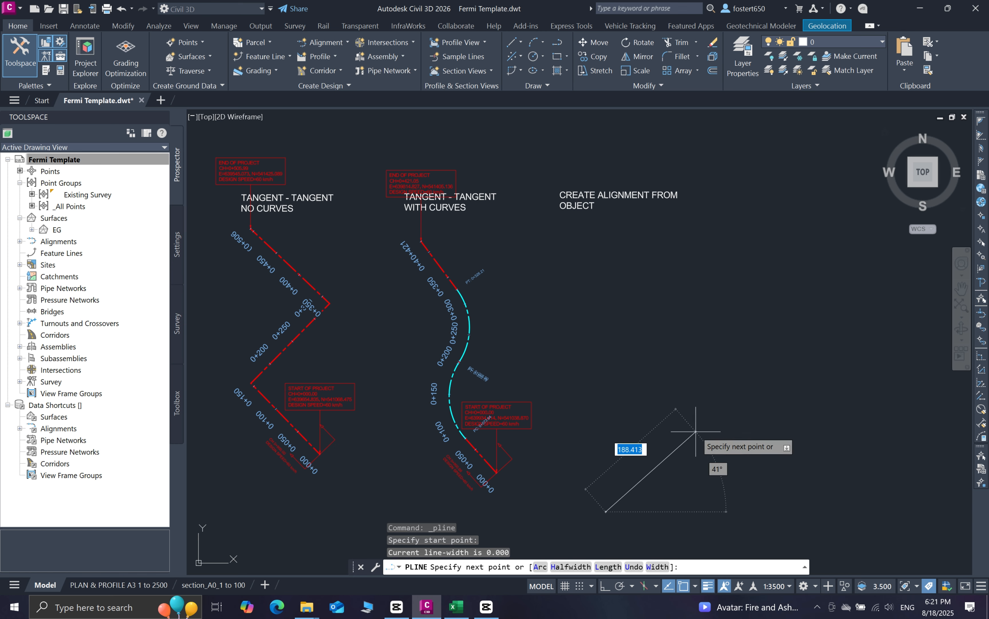
click(695, 431)
click(649, 309)
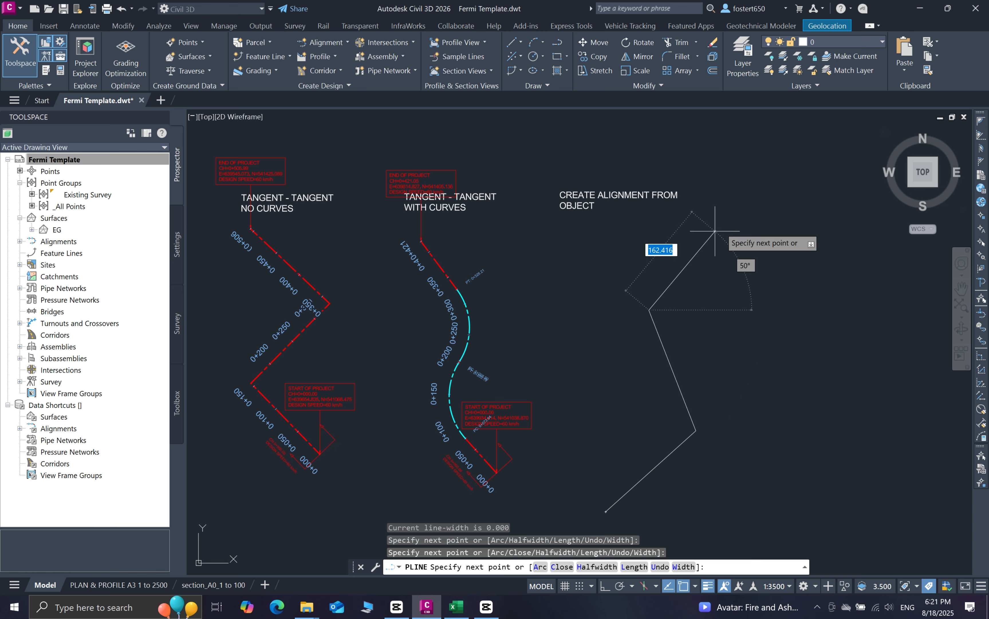
click(724, 223)
right_click(725, 223)
click(737, 230)
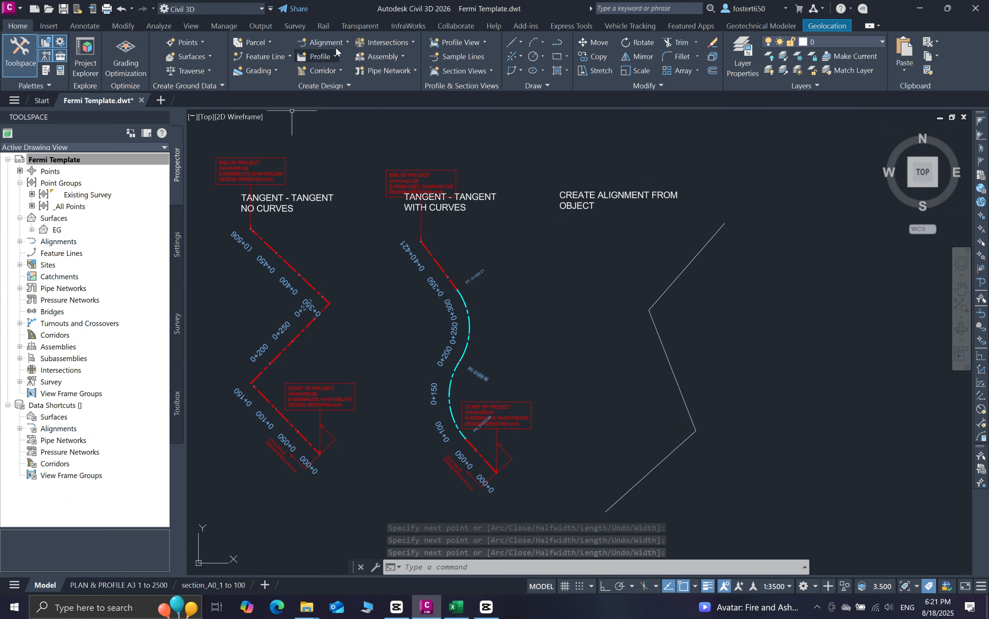
Step: Start creating an alignment from objects using the zigzag polyline, with the alignment direction reversed
click(344, 41)
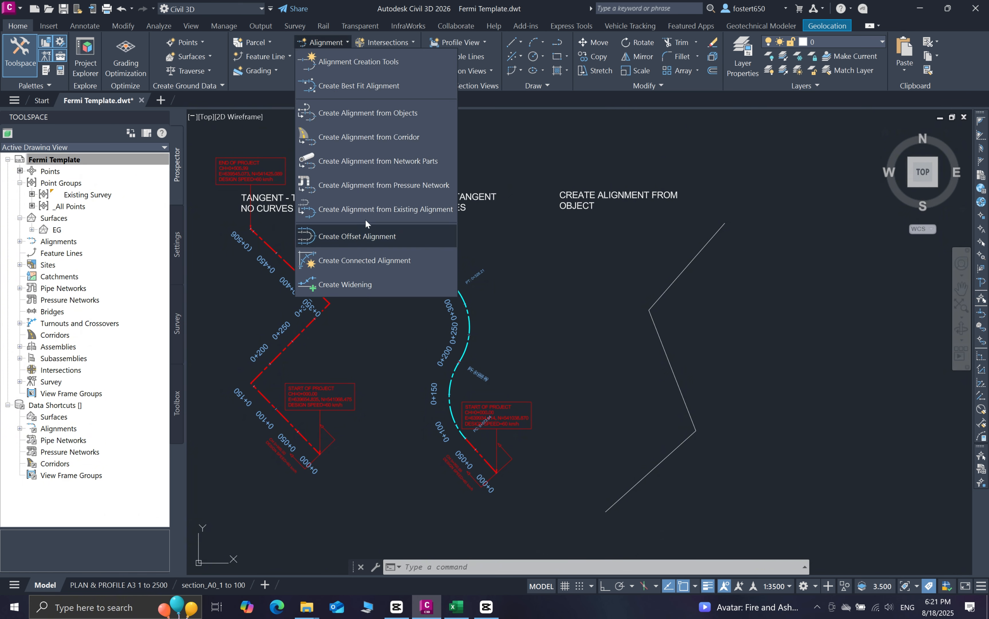
click(367, 115)
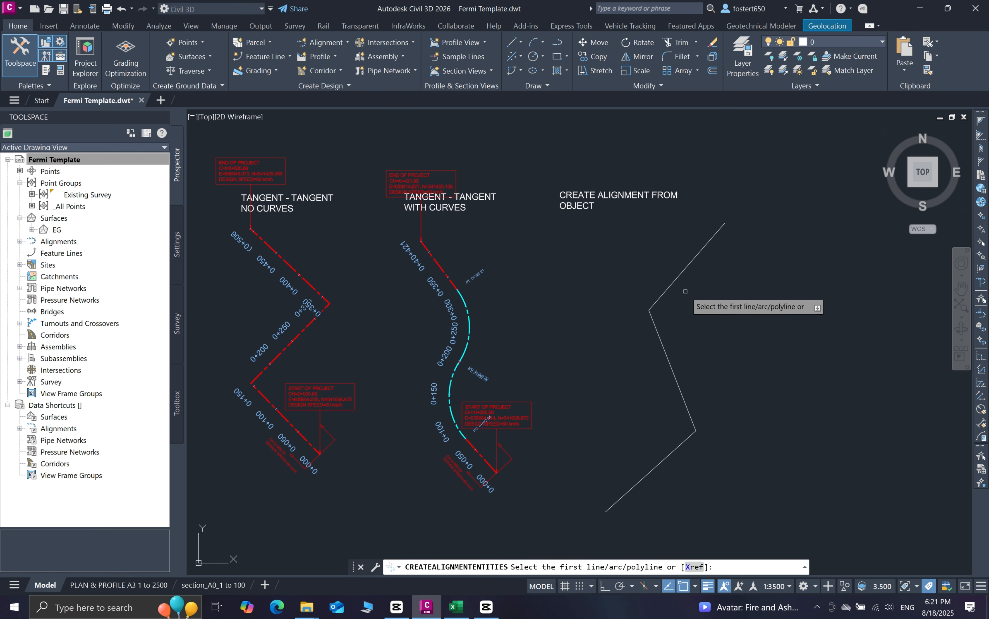
click(674, 281)
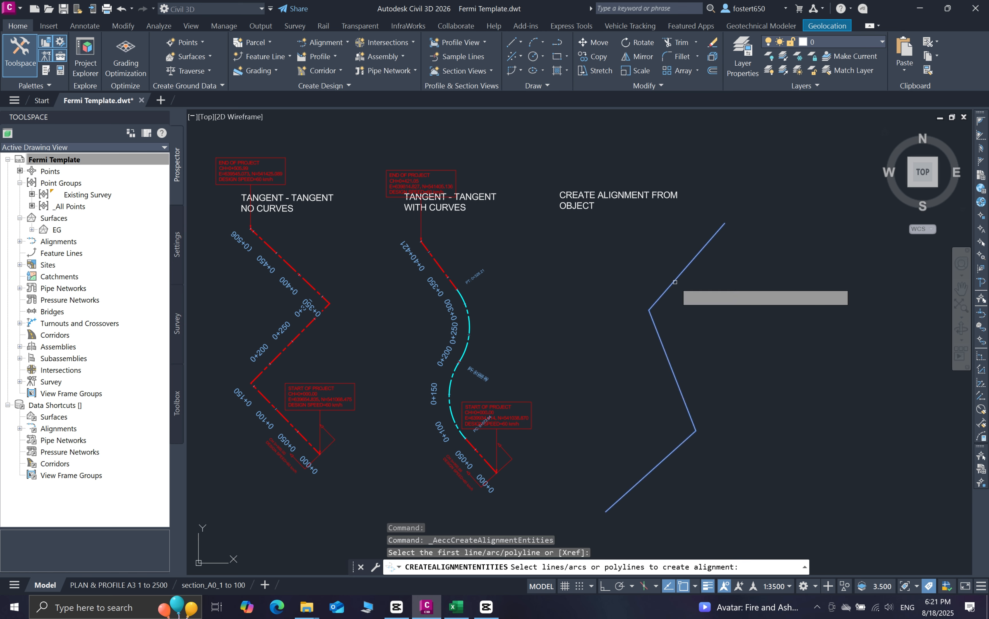
key(Return)
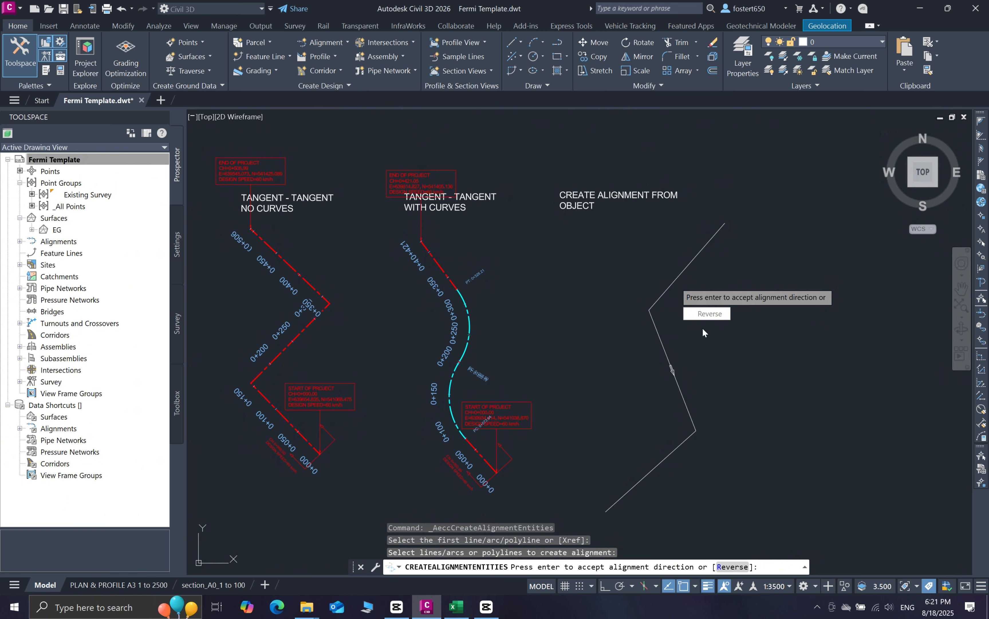
click(709, 313)
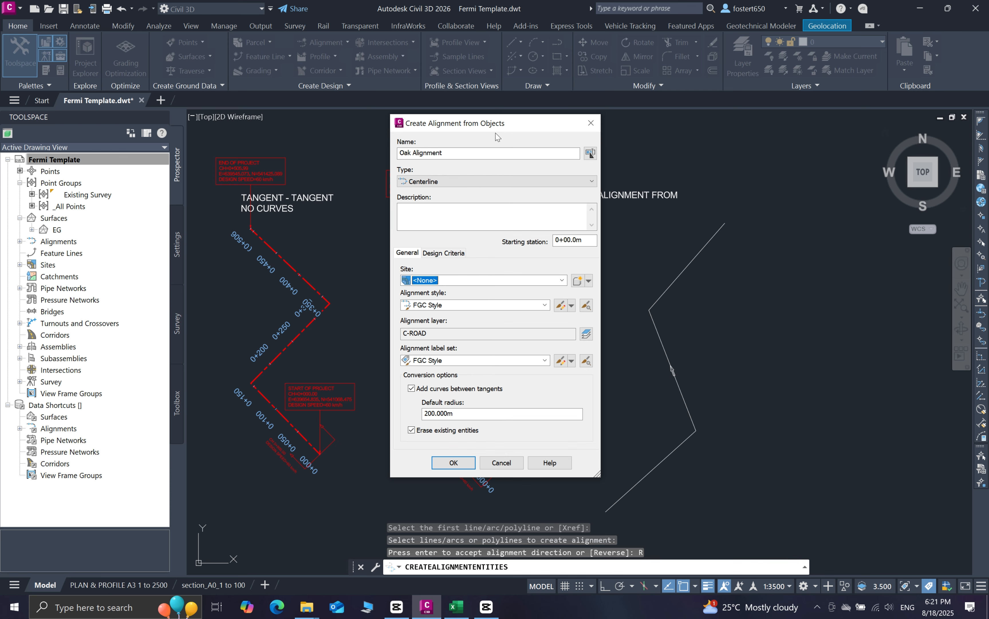
Step: Create the Oak Alignment as a centerline from the polyline, without curves between tangents, using FGC Style and erasing the existing entities
mouse_move(506, 128)
mouse_down()
mouse_move(495, 140)
mouse_move(512, 130)
mouse_up()
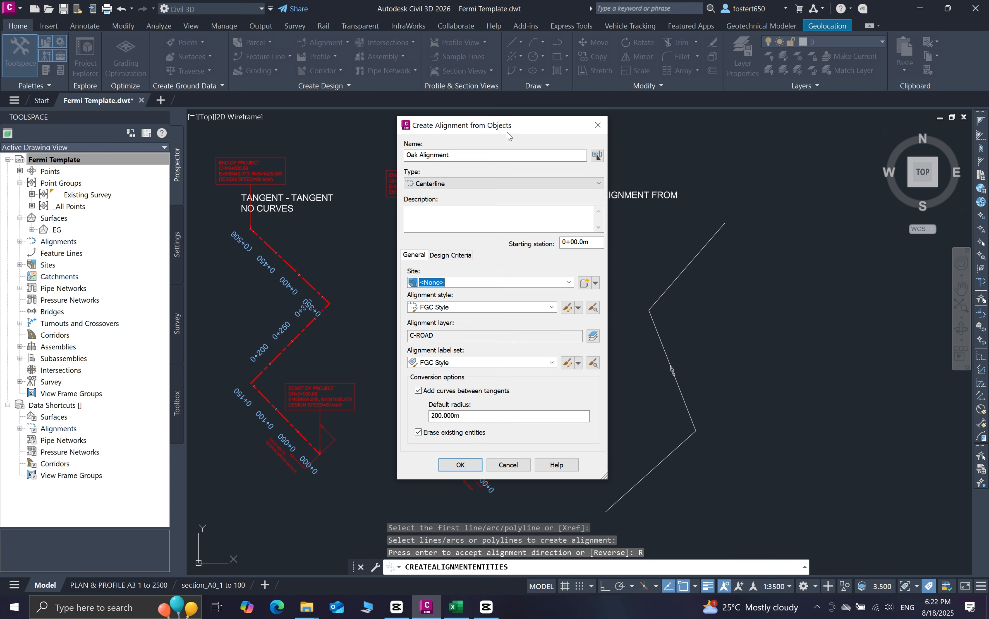
drag(469, 158, 394, 159)
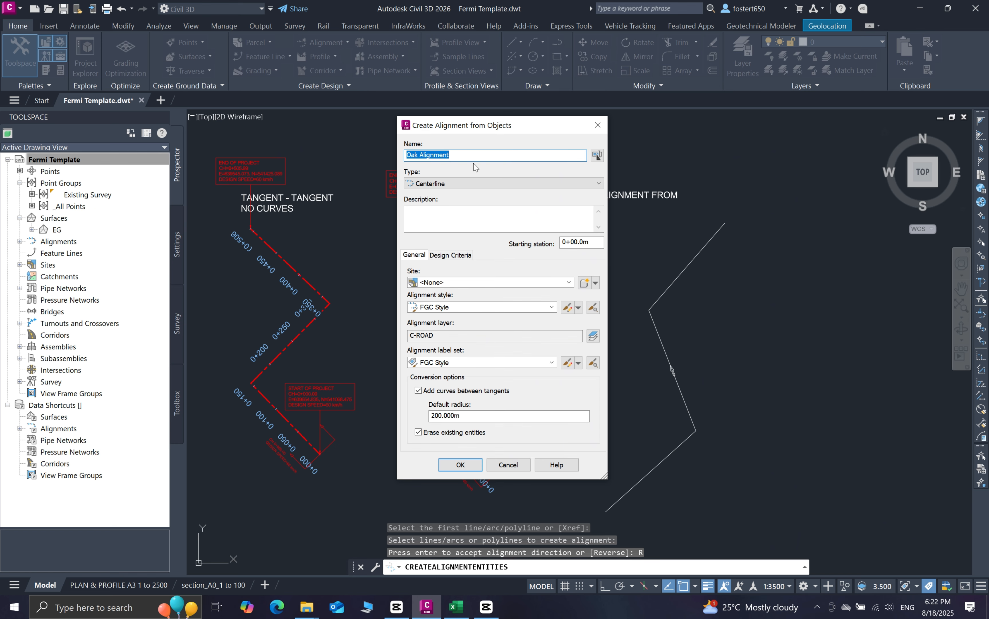
click(469, 157)
click(418, 391)
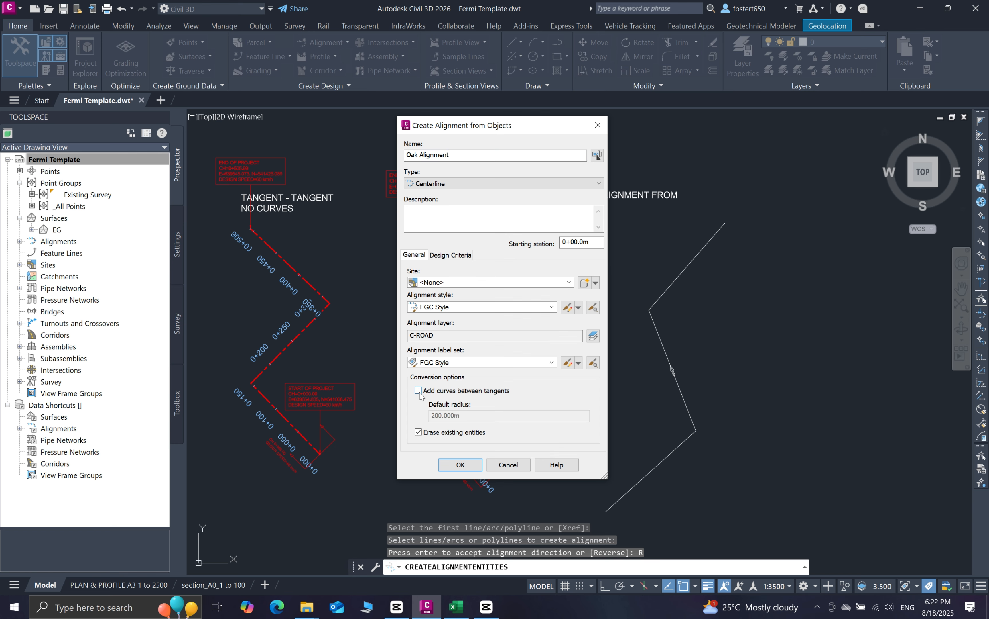
click(419, 391)
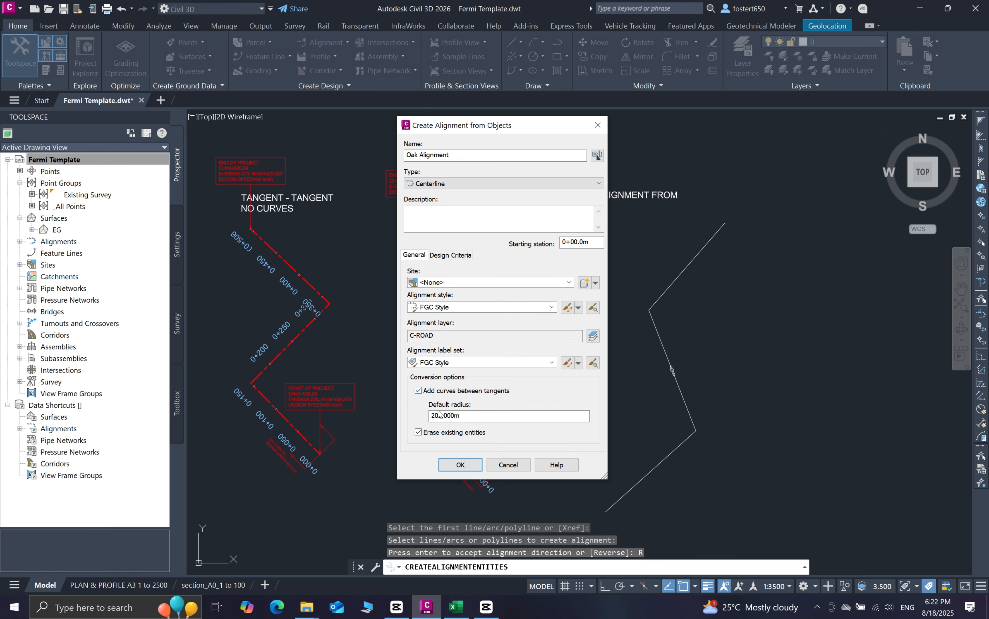
drag(468, 417, 421, 418)
click(419, 392)
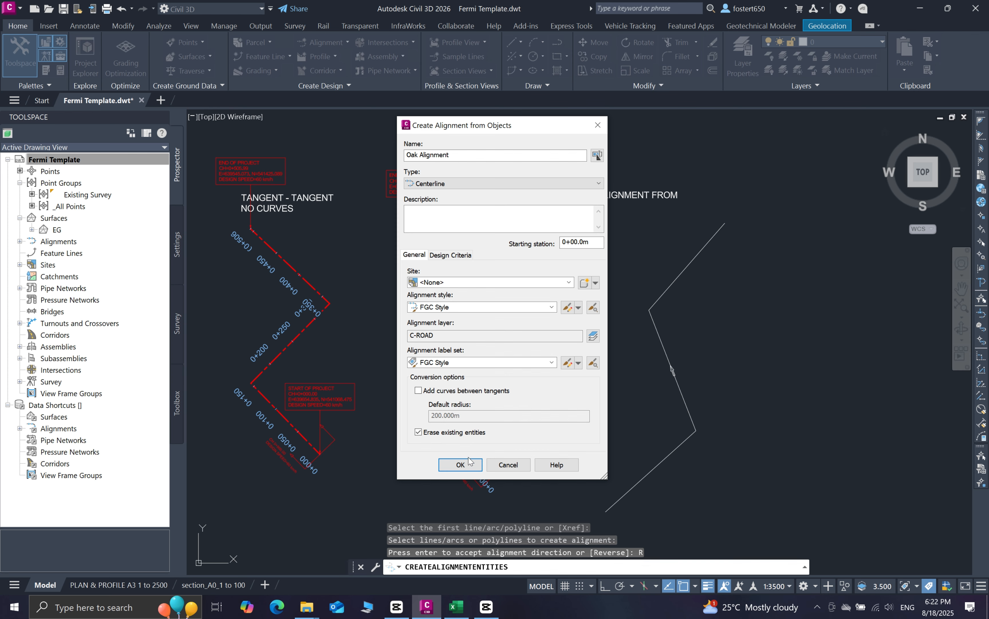
click(460, 465)
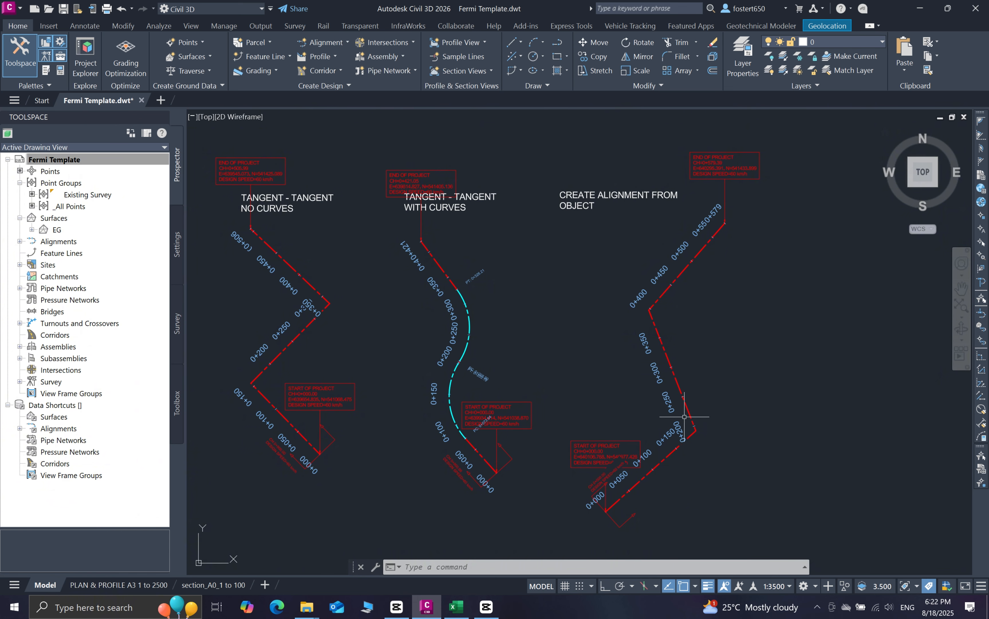
Step: Open the Geometry Editor for Oak Alignment and place its layout tools clear of the alignment
mouse_move(684, 416)
middle_drag(729, 453, 673, 453)
scroll(668, 453, down, 1)
scroll(667, 460, up, 1)
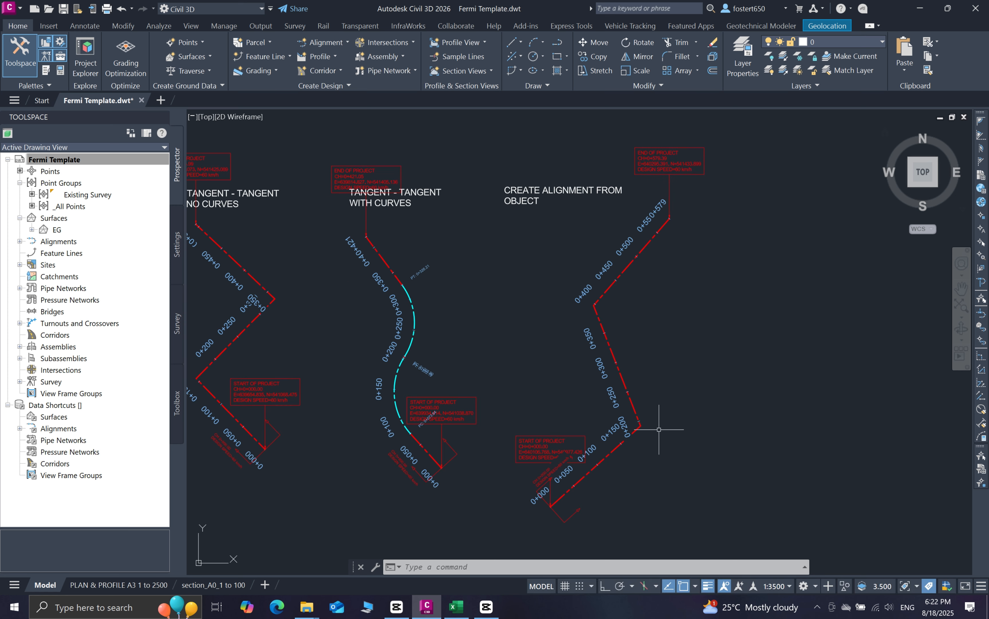
scroll(659, 429, up, 1)
scroll(661, 395, down, 2)
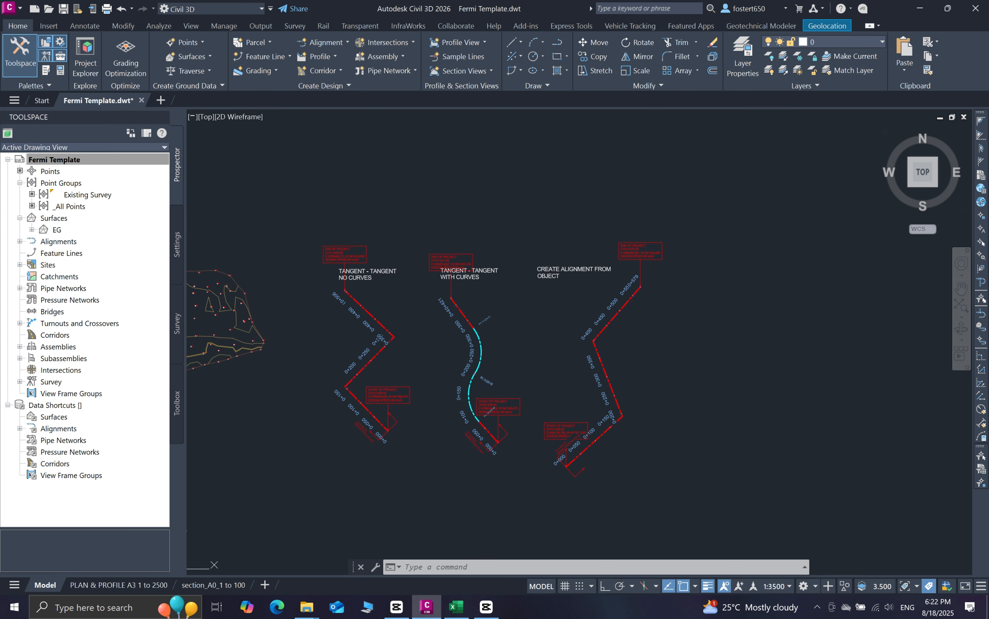
scroll(630, 398, up, 1)
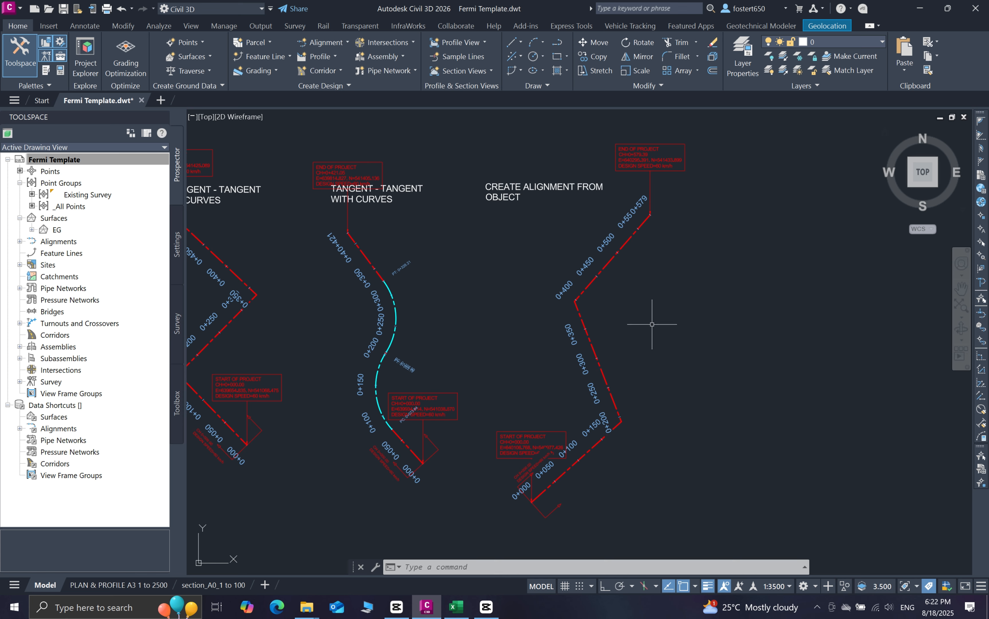
click(588, 333)
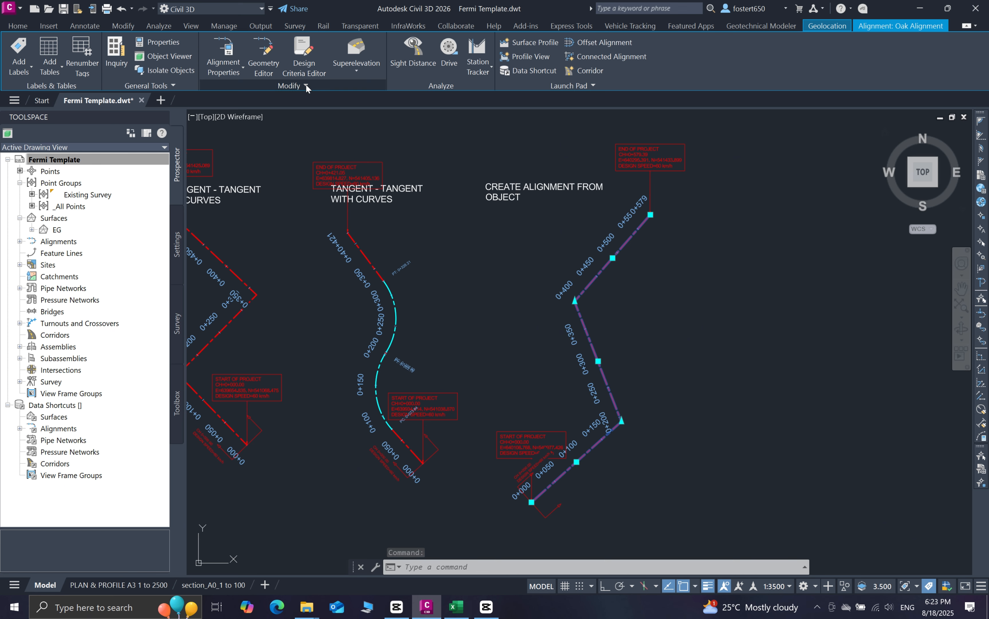
click(263, 68)
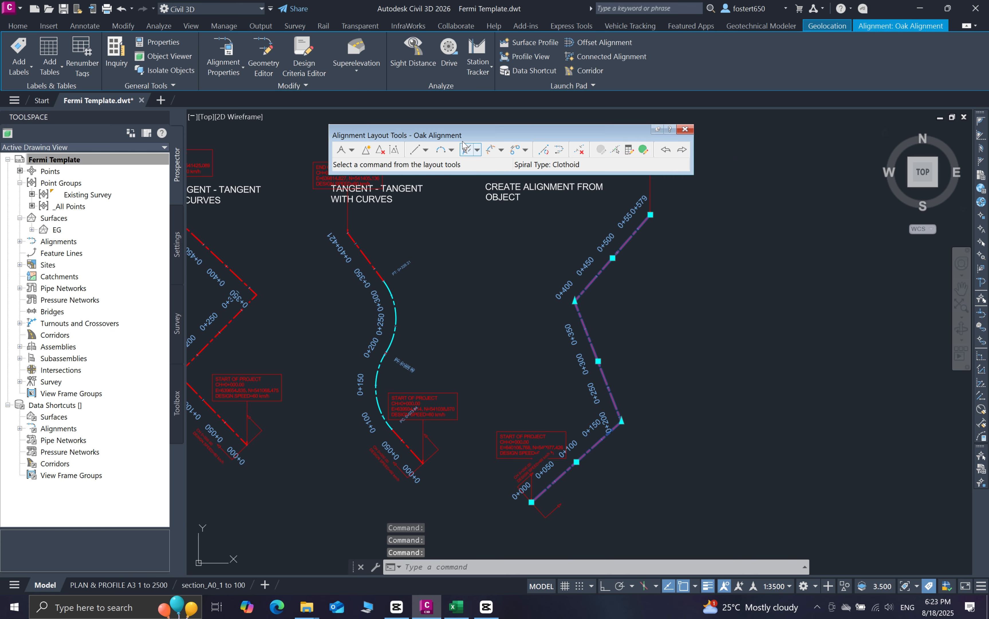
mouse_move(473, 139)
mouse_down()
mouse_move(434, 129)
mouse_move(381, 157)
mouse_up()
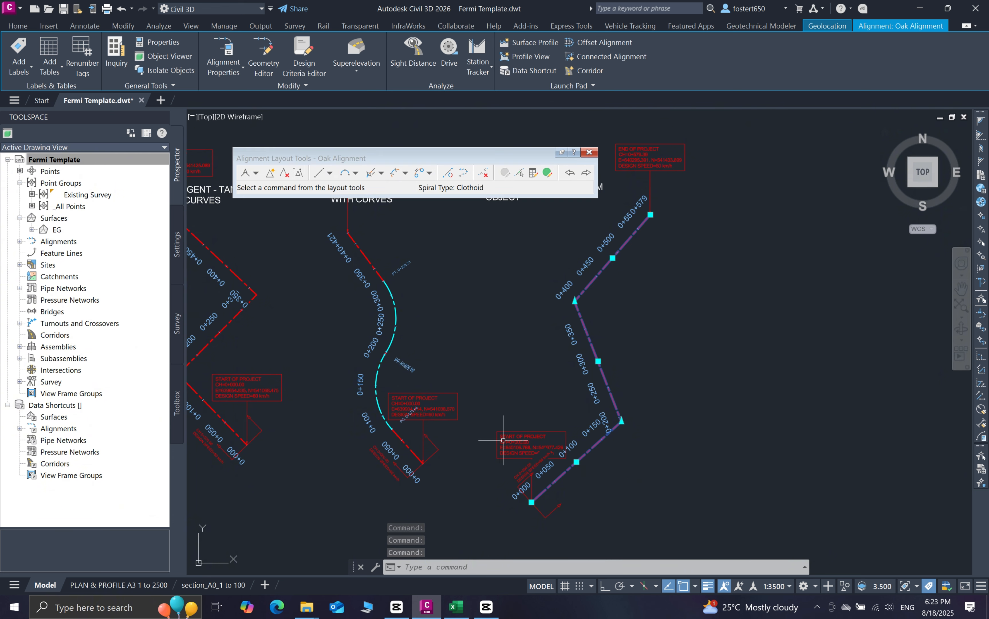
Step: Add a free curve fillet between the first and second tangents of Oak Alignment, with solution angle Lessthan180 and radius 150 m
scroll(588, 441, up, 2)
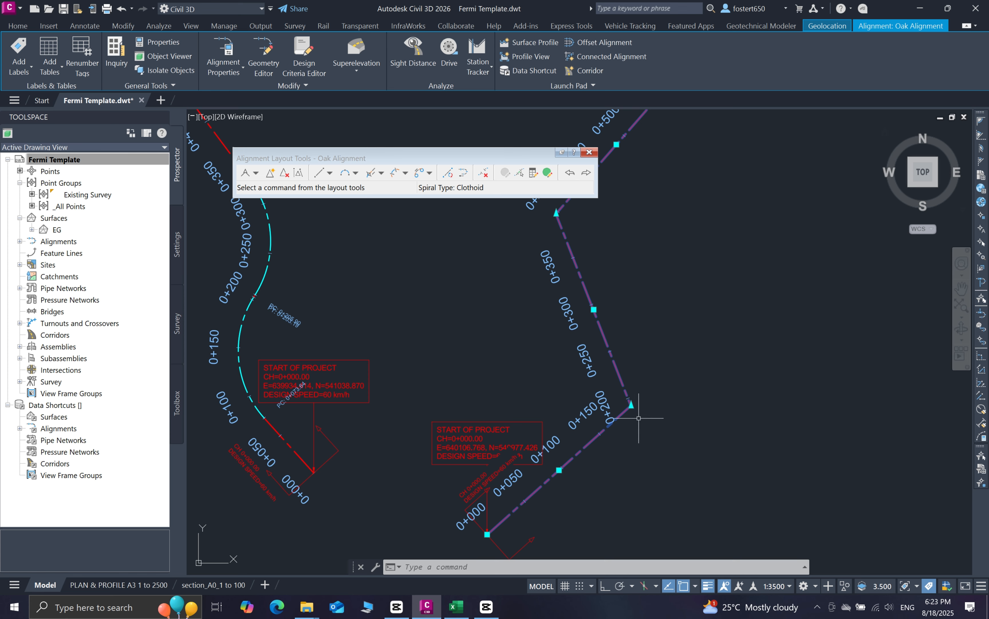
mouse_move(638, 418)
click(356, 173)
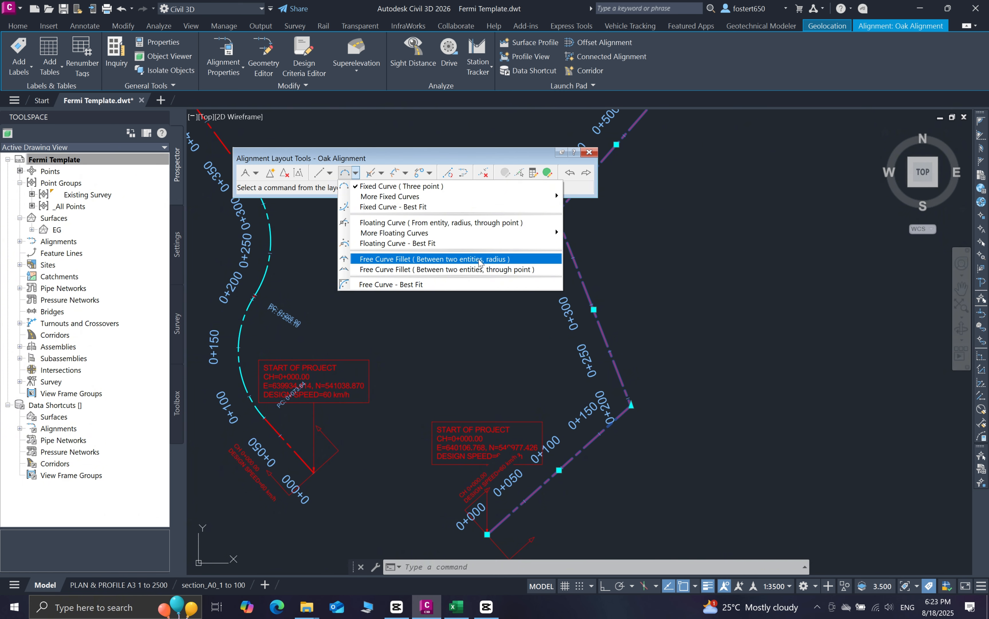
click(439, 260)
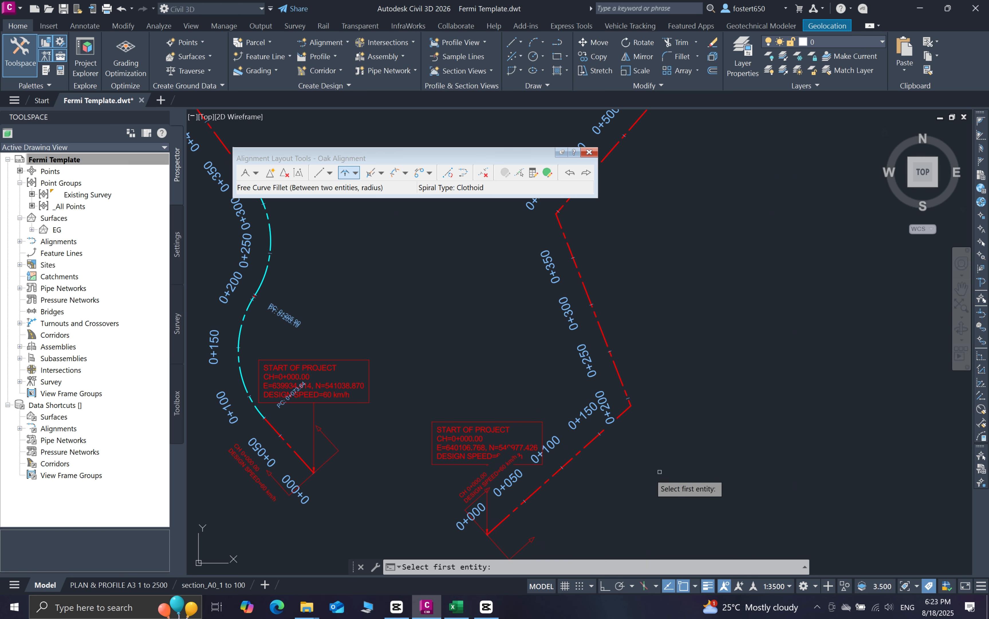
click(584, 447)
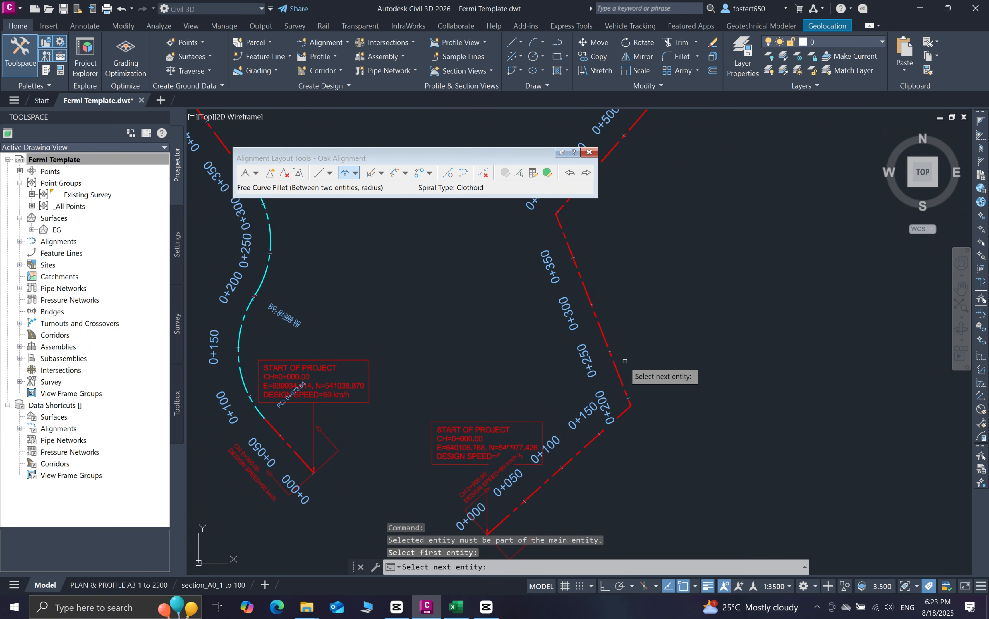
click(614, 367)
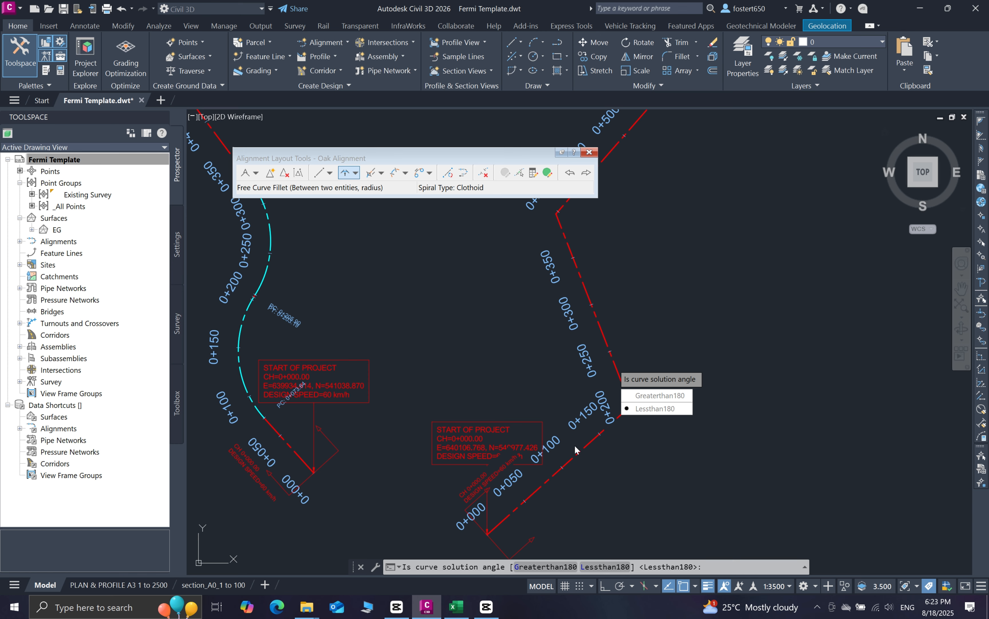
click(655, 408)
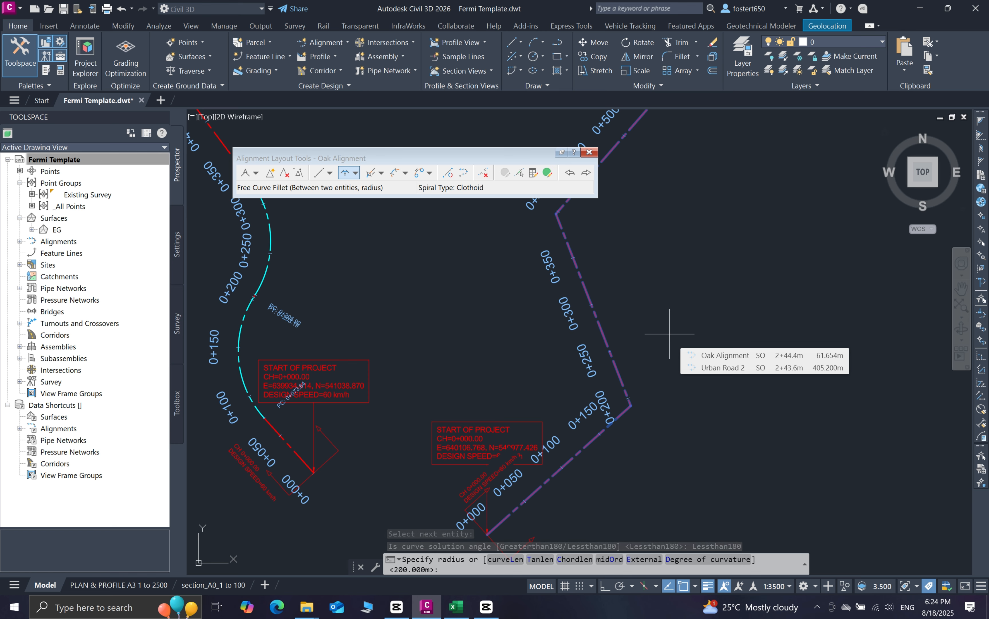
text(150)
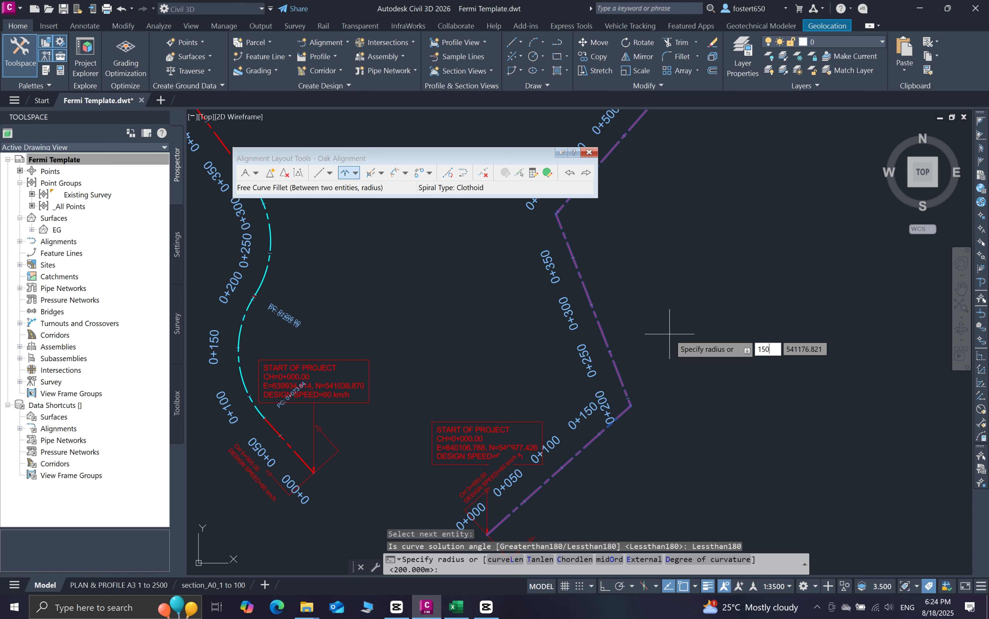
key(Return)
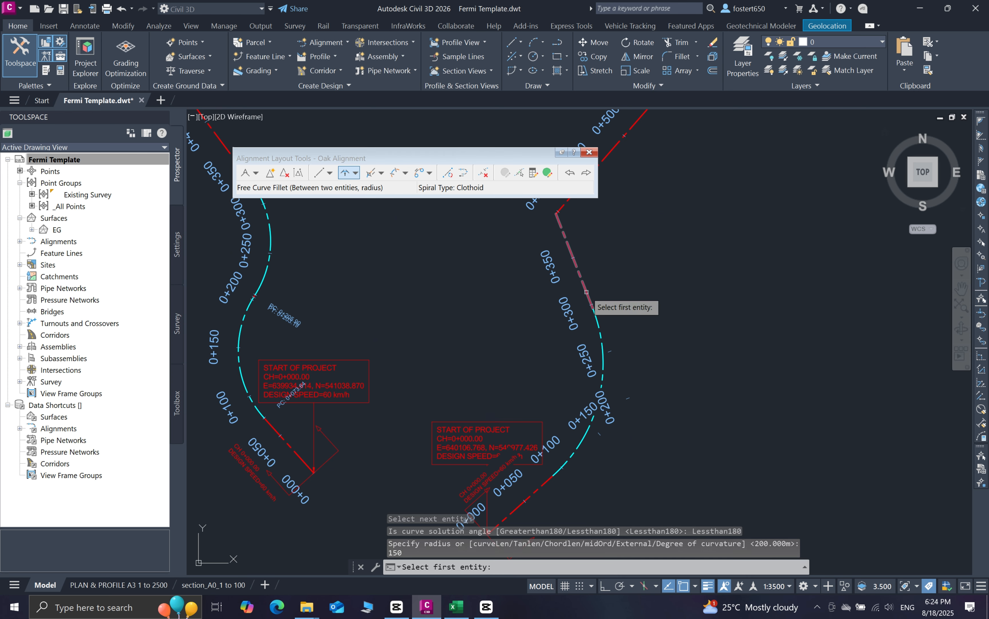
Step: Add a free curve fillet between the second and third tangents of Oak Alignment, with solution angle Lessthan180 and radius 50 m
mouse_move(629, 274)
middle_down()
mouse_move(601, 365)
mouse_move(579, 391)
middle_up()
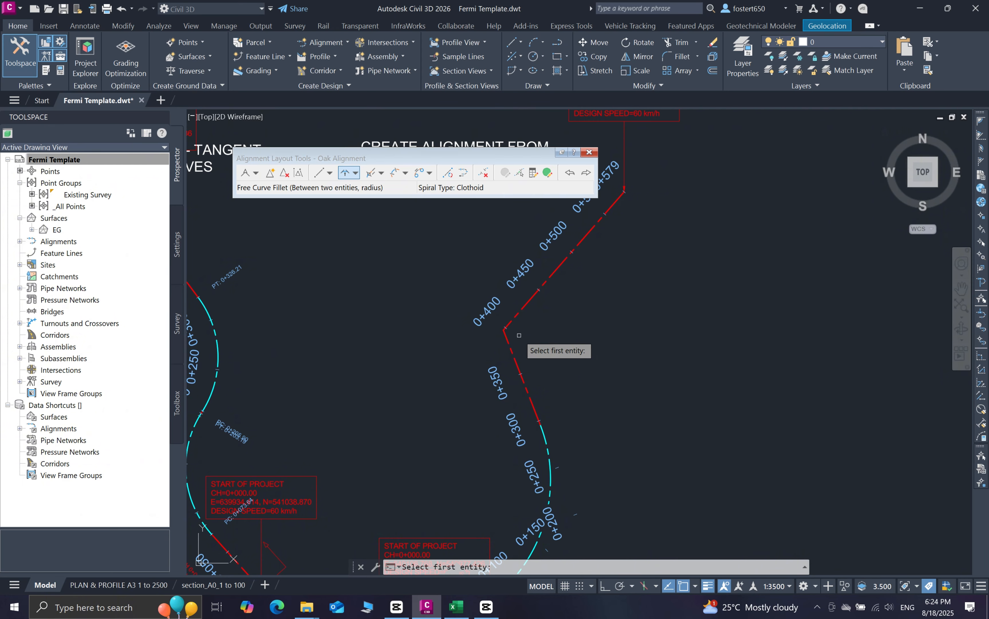
click(511, 350)
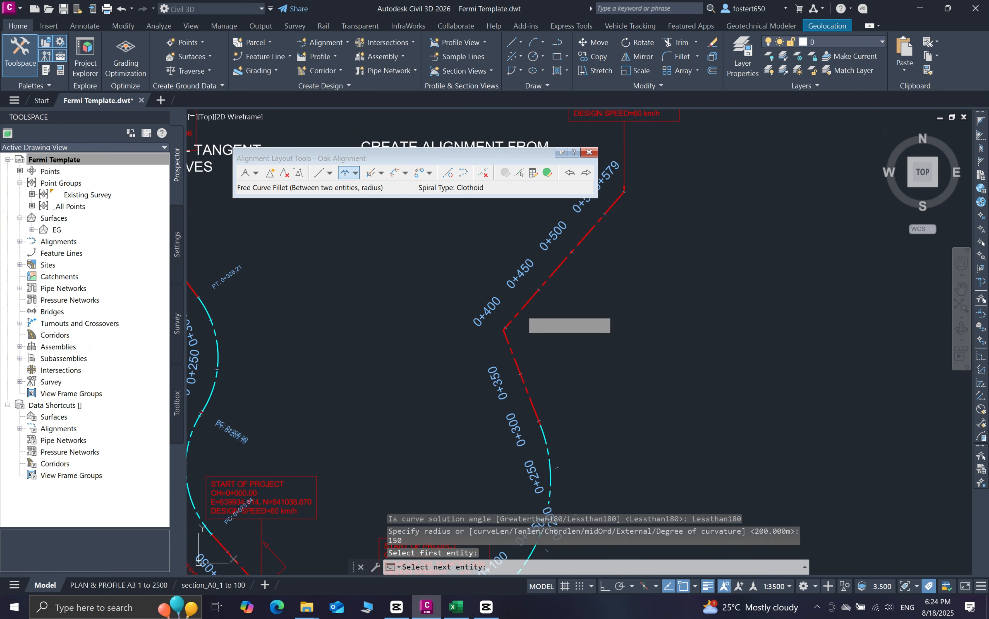
click(524, 315)
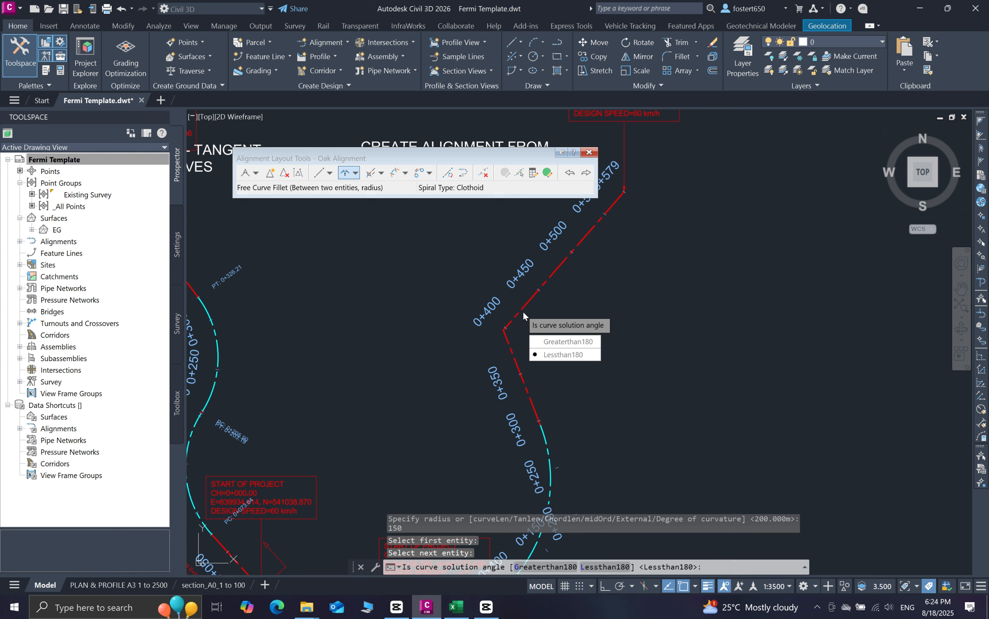
click(578, 359)
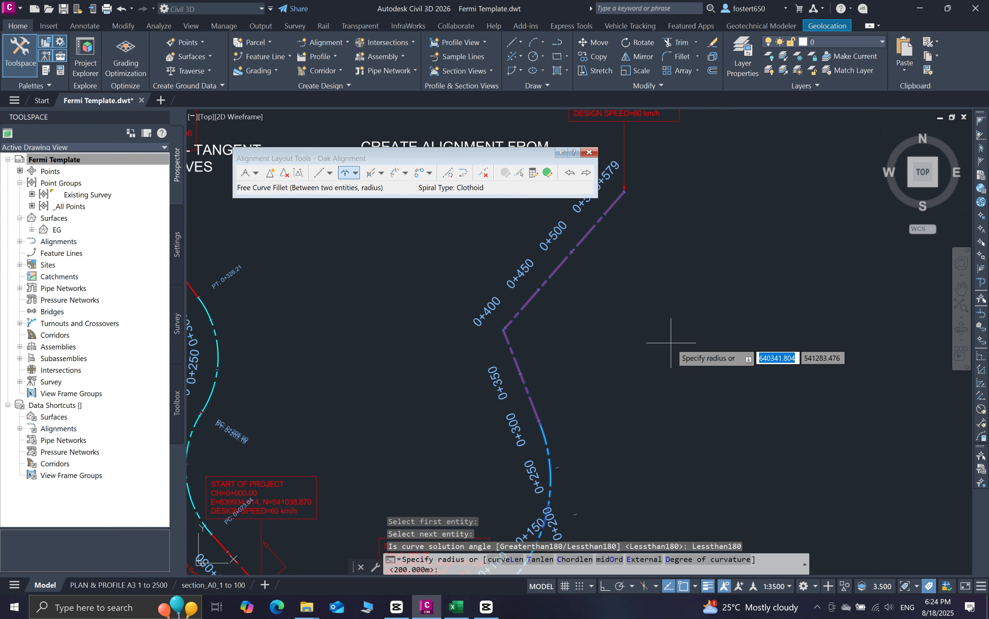
text(50)
key(Return)
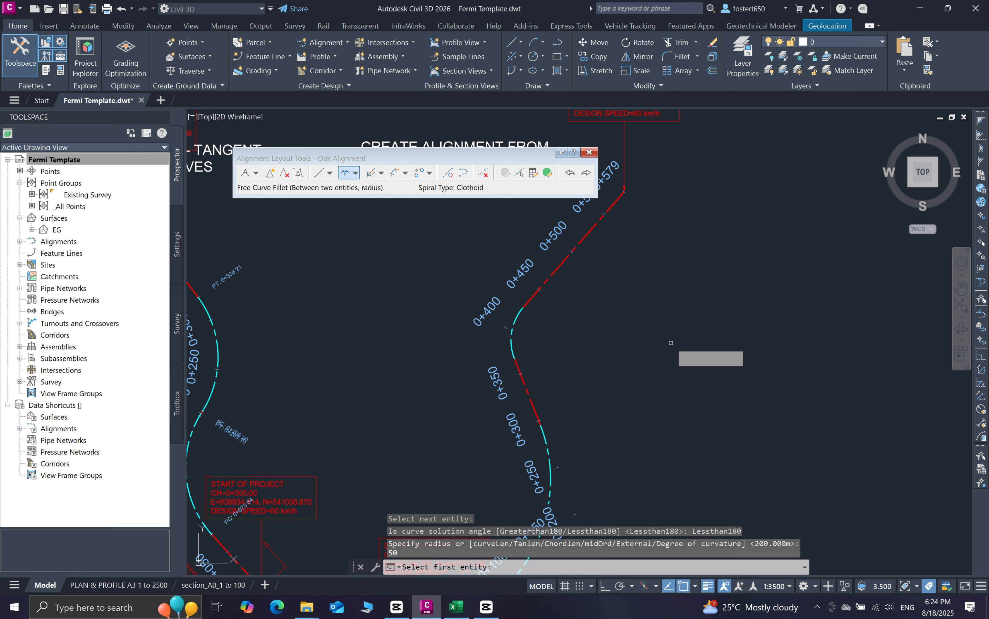
key(Escape)
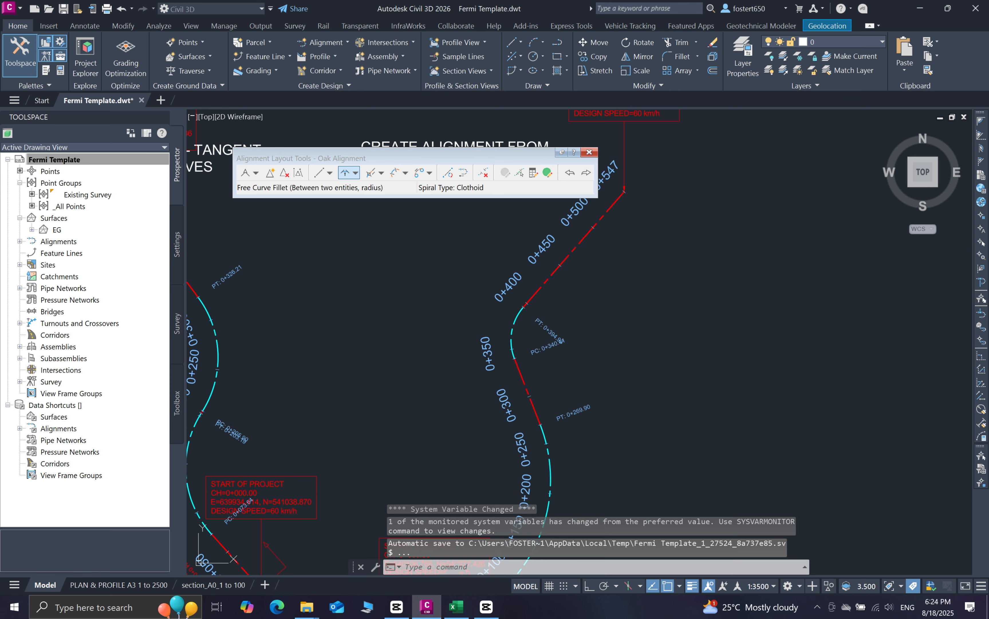
Step: Draw a two-segment polyline about 399 m long across the EG surface from southwest to east, and close the Oak Alignment layout tools
scroll(594, 338, up, 3)
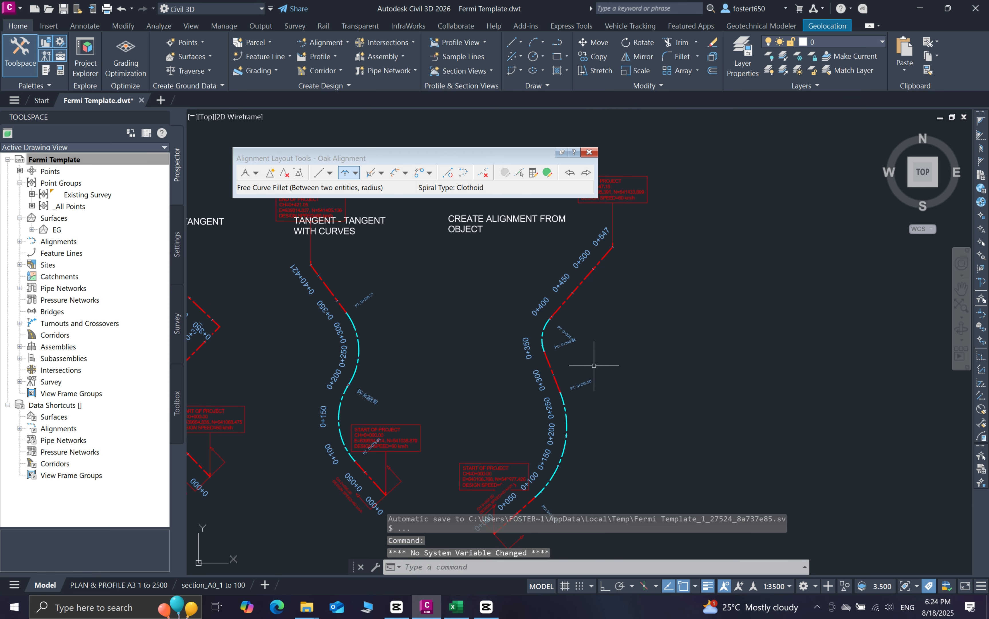
middle_drag(596, 334, 606, 314)
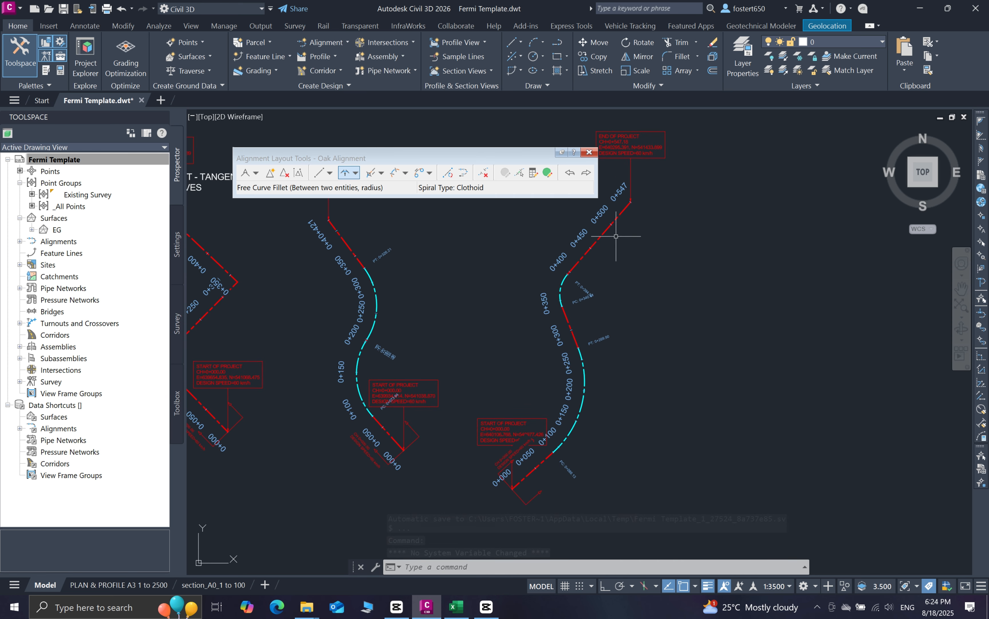
mouse_move(616, 236)
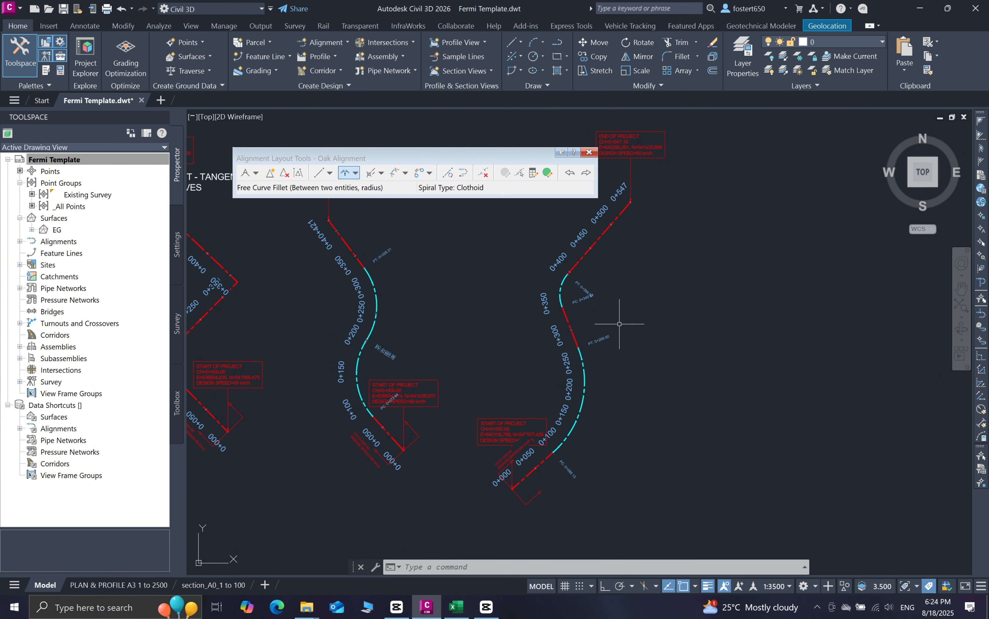
scroll(618, 354, down, 2)
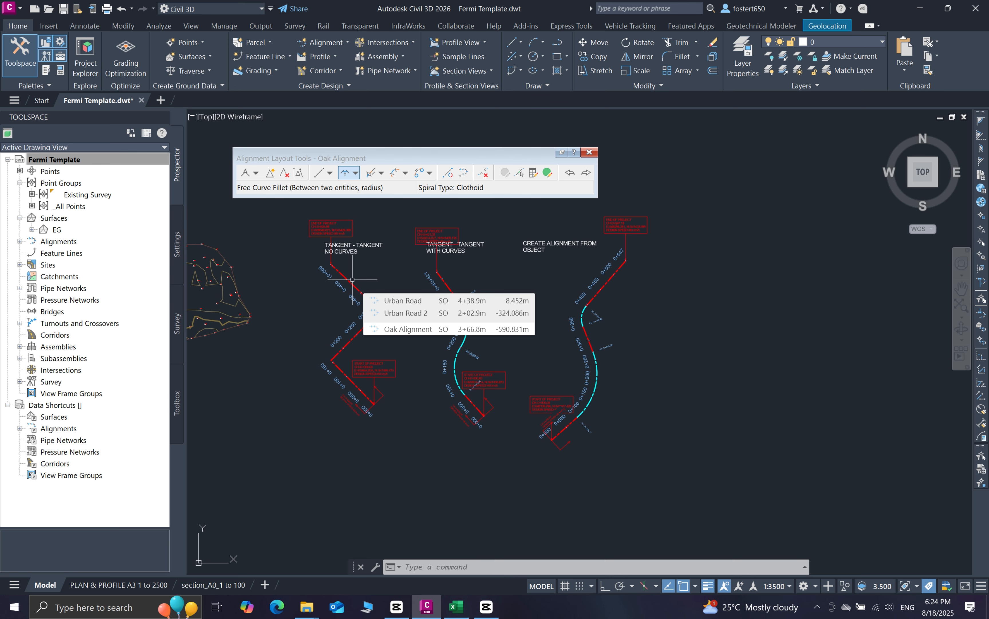
middle_drag(351, 280, 614, 313)
scroll(504, 318, up, 3)
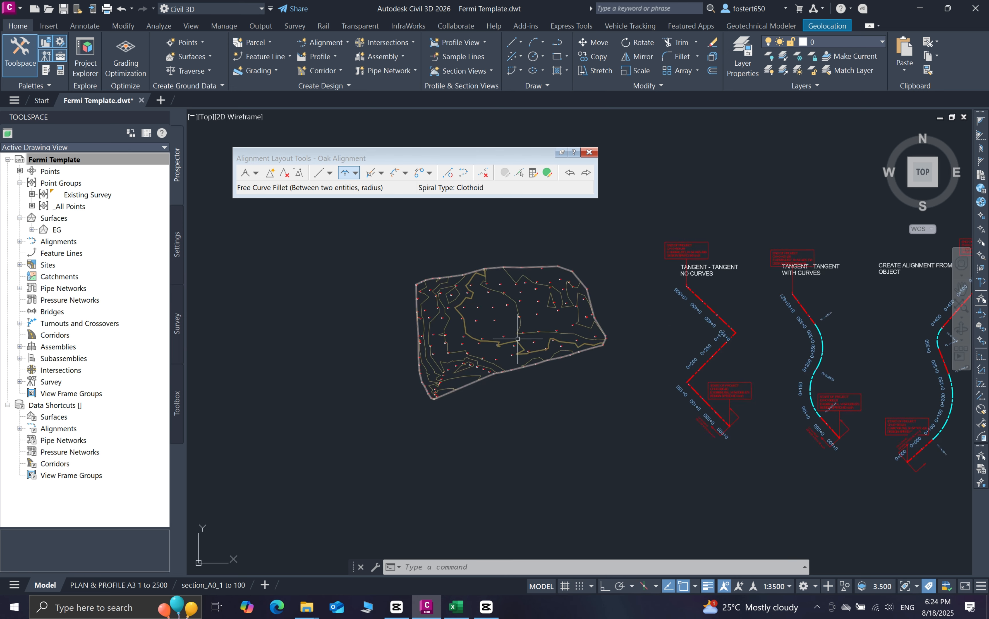
scroll(495, 323, up, 2)
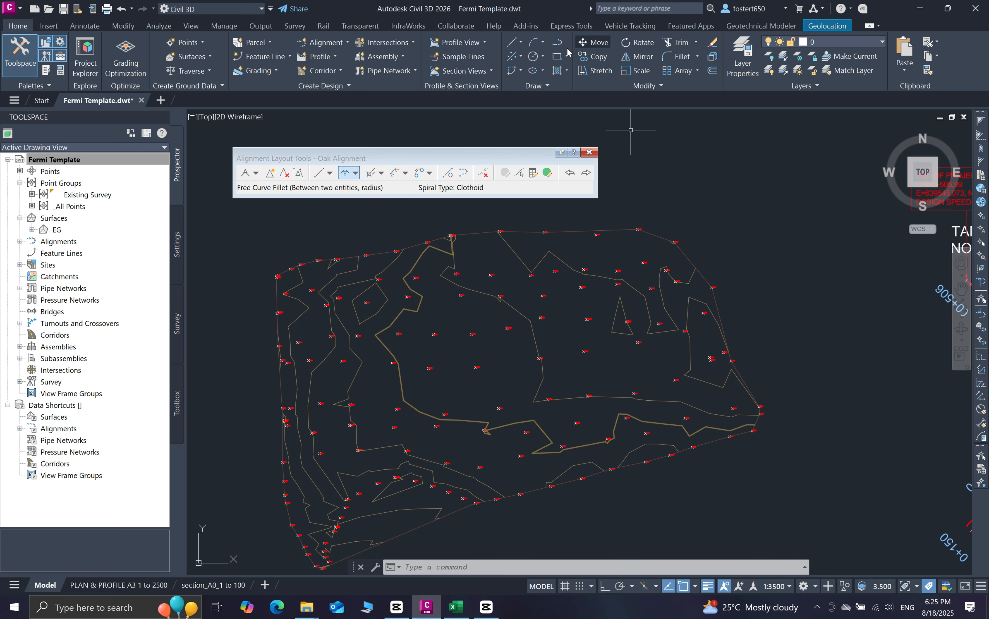
click(558, 45)
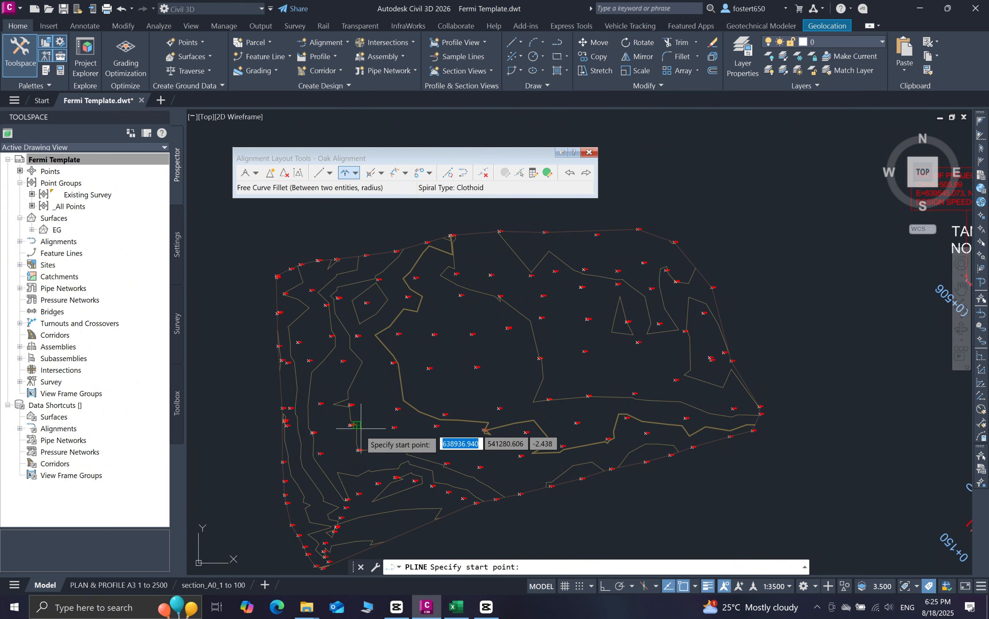
click(335, 462)
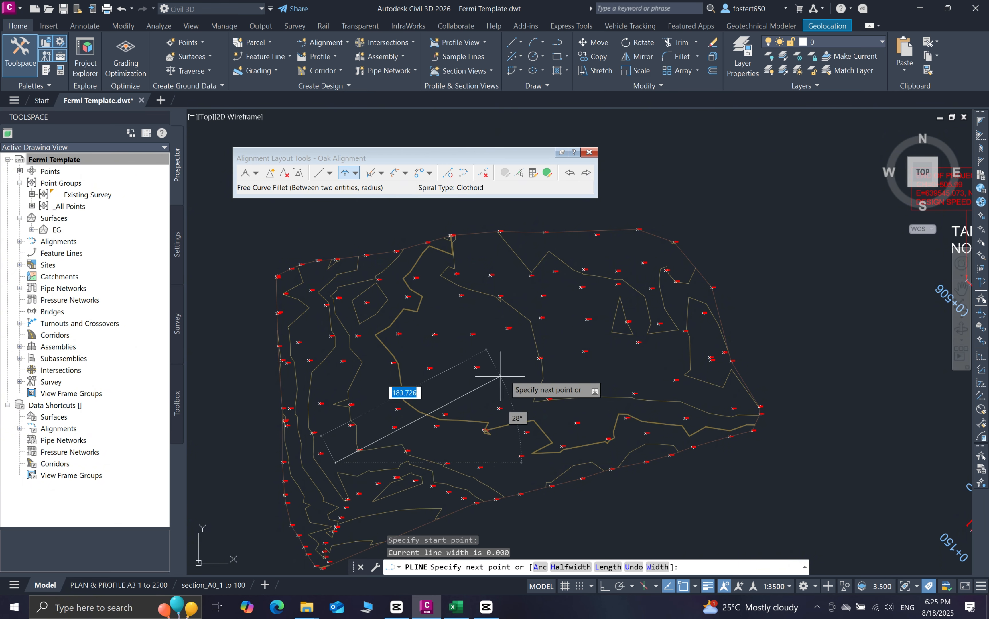
click(524, 351)
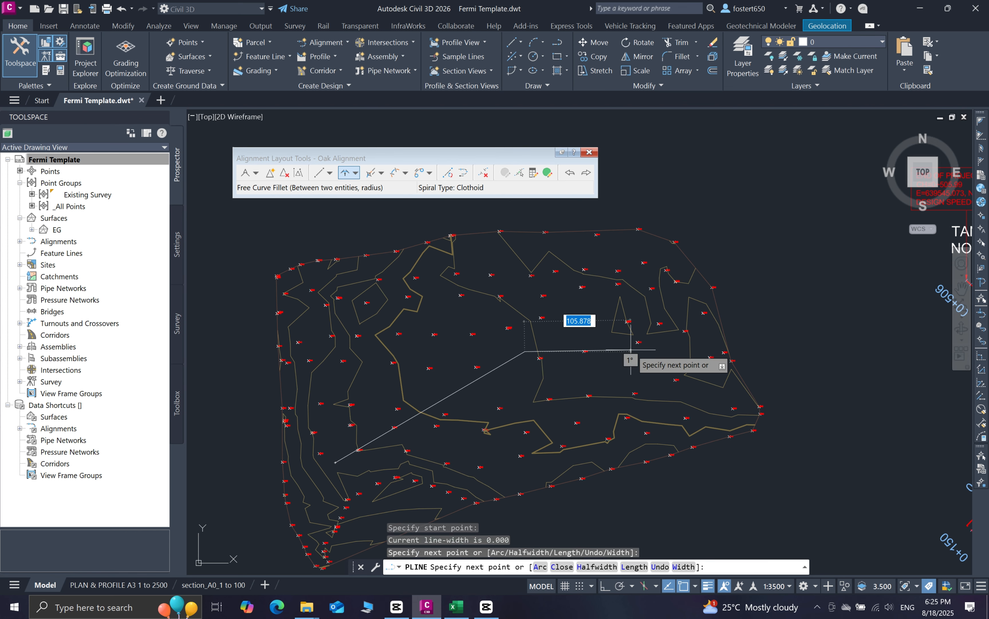
click(705, 345)
right_click(704, 345)
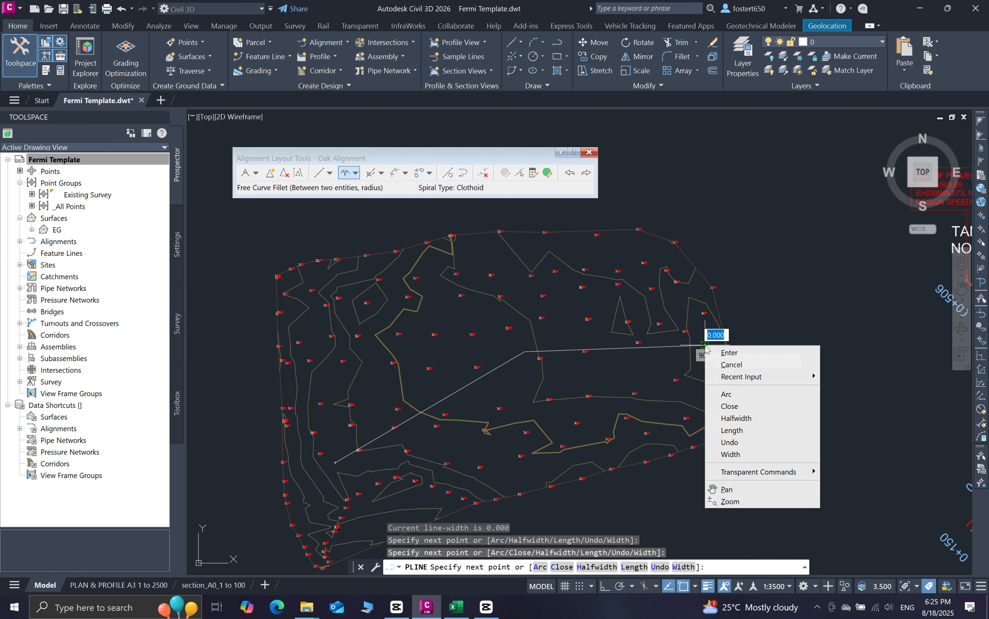
click(722, 352)
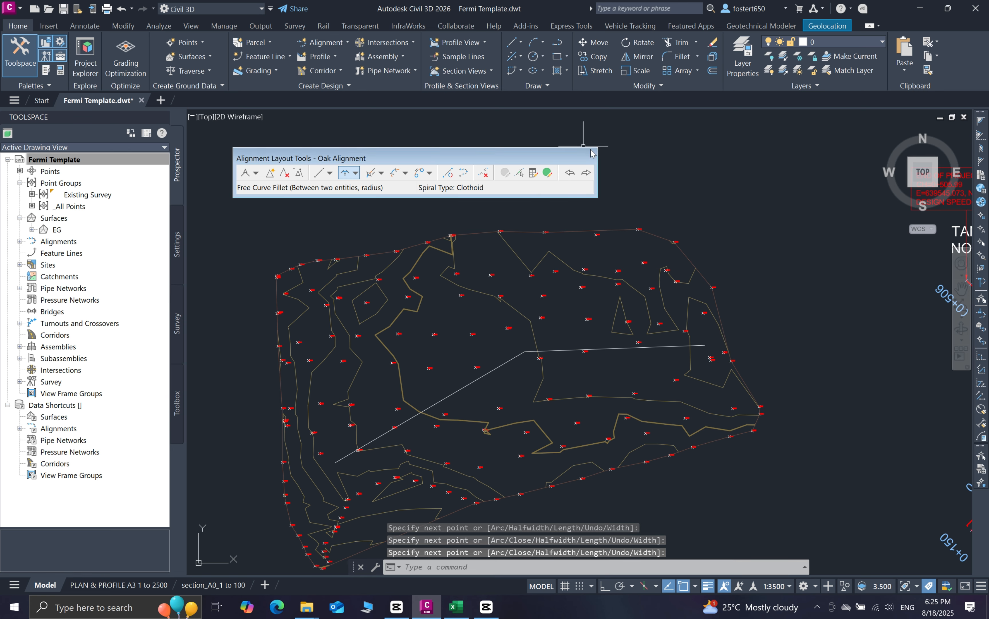
key(Escape)
key(Escape)
Step: Create the Regional Road centerline alignment from the polyline with reversed direction, FGC Style, no curves between tangents, and existing entities erased
click(348, 43)
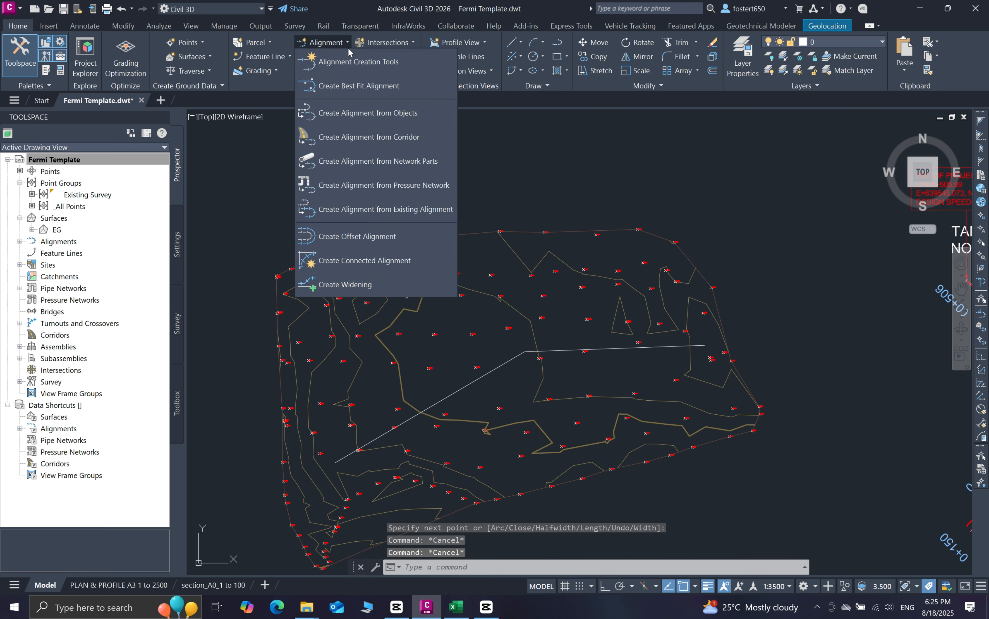
click(382, 118)
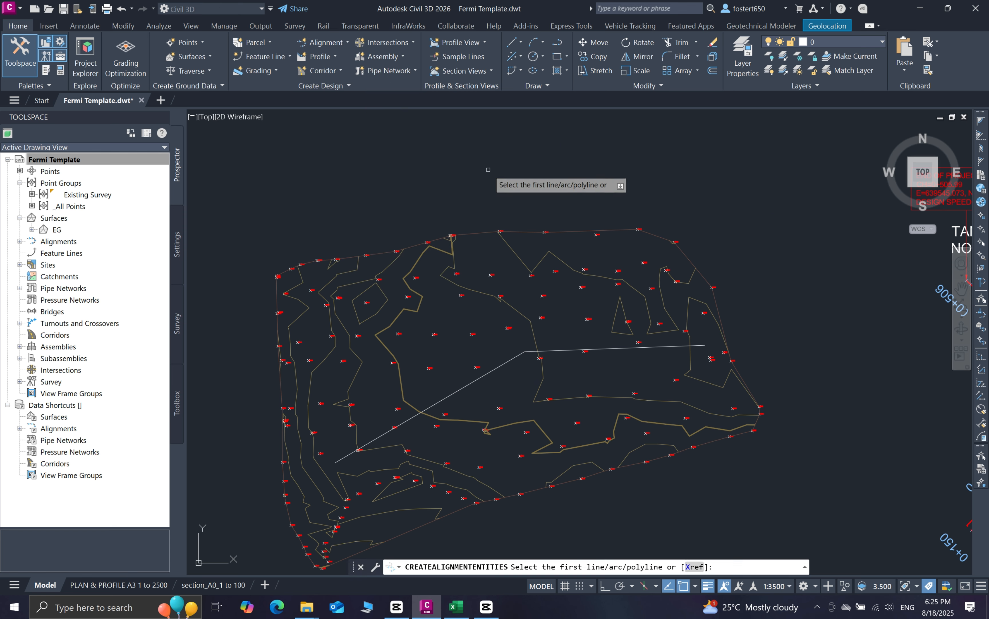
click(512, 358)
key(Return)
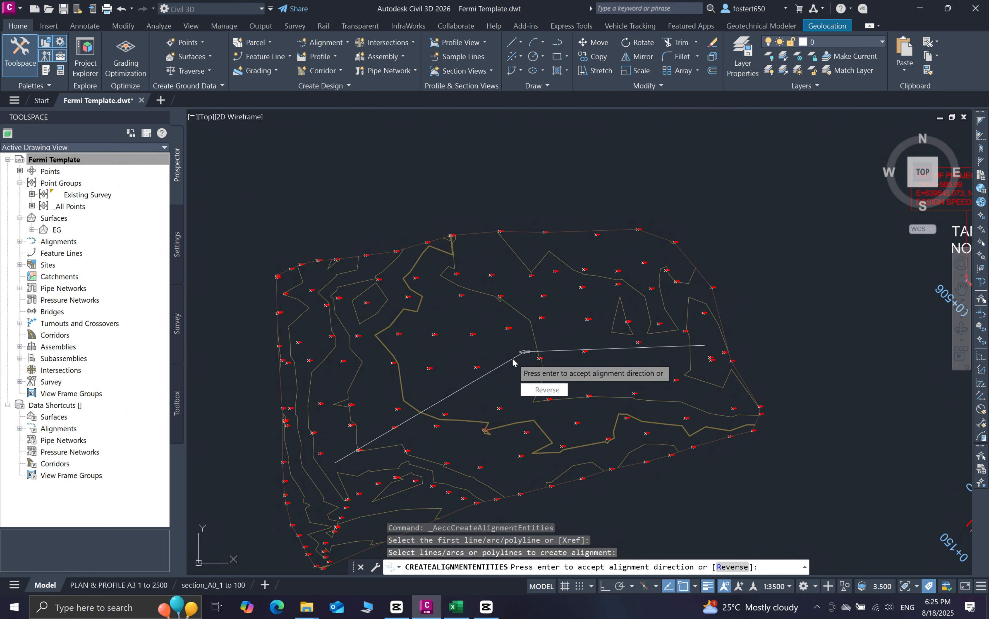
click(544, 389)
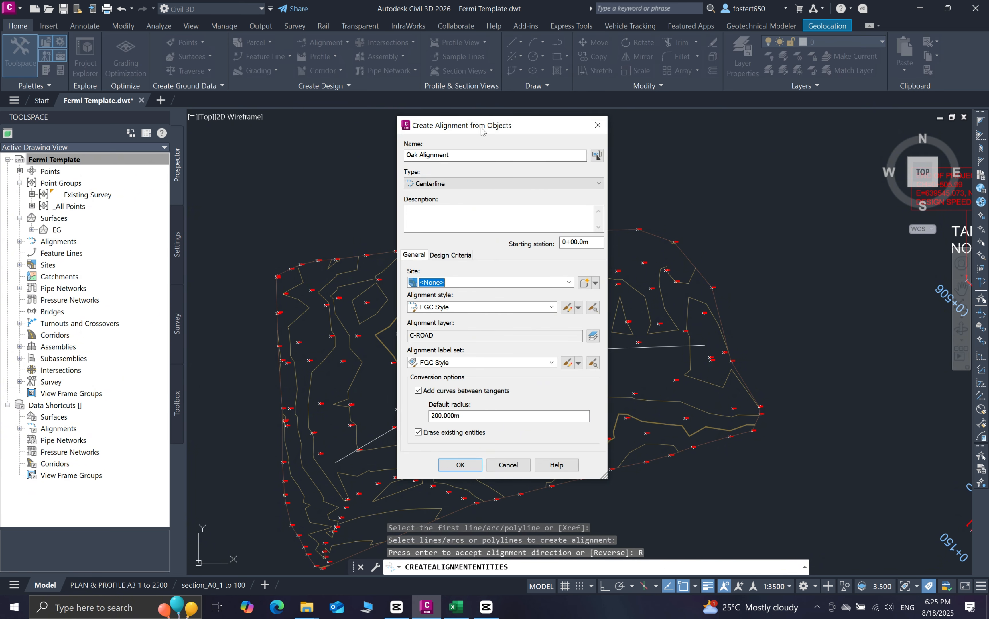
drag(482, 128, 360, 107)
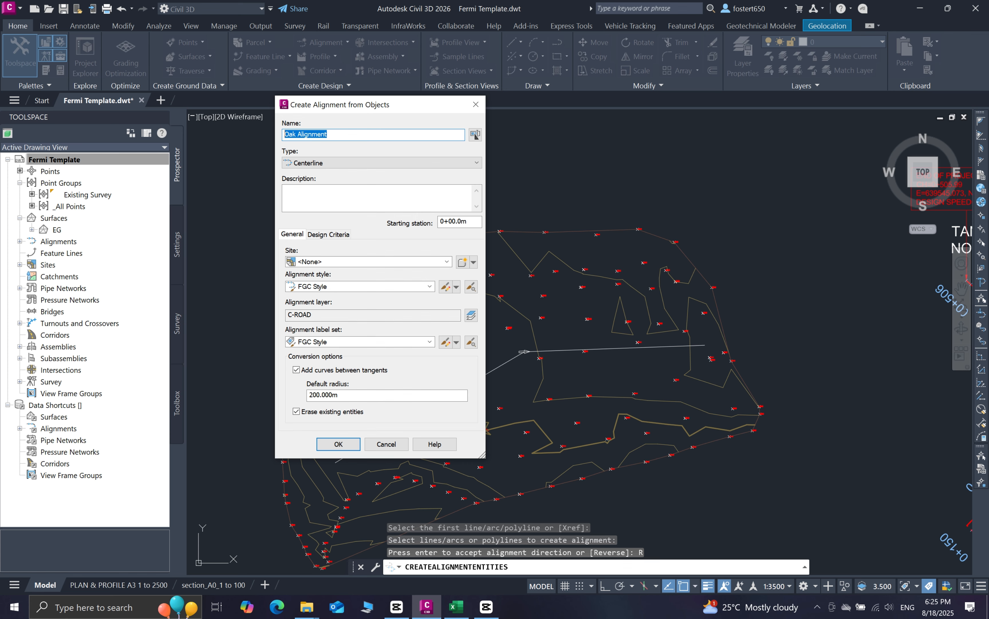
text(rG)
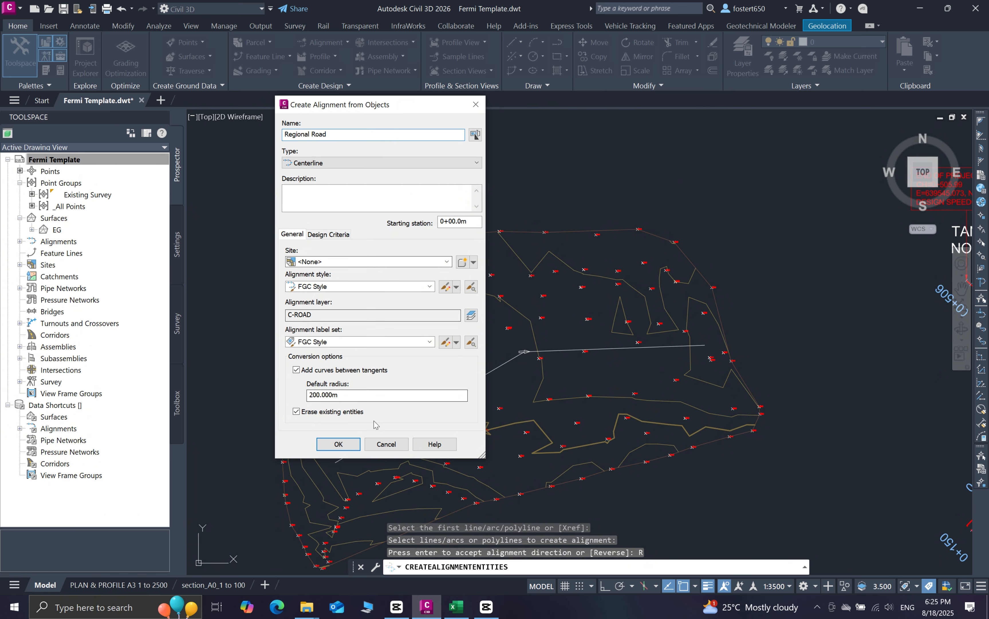
click(296, 370)
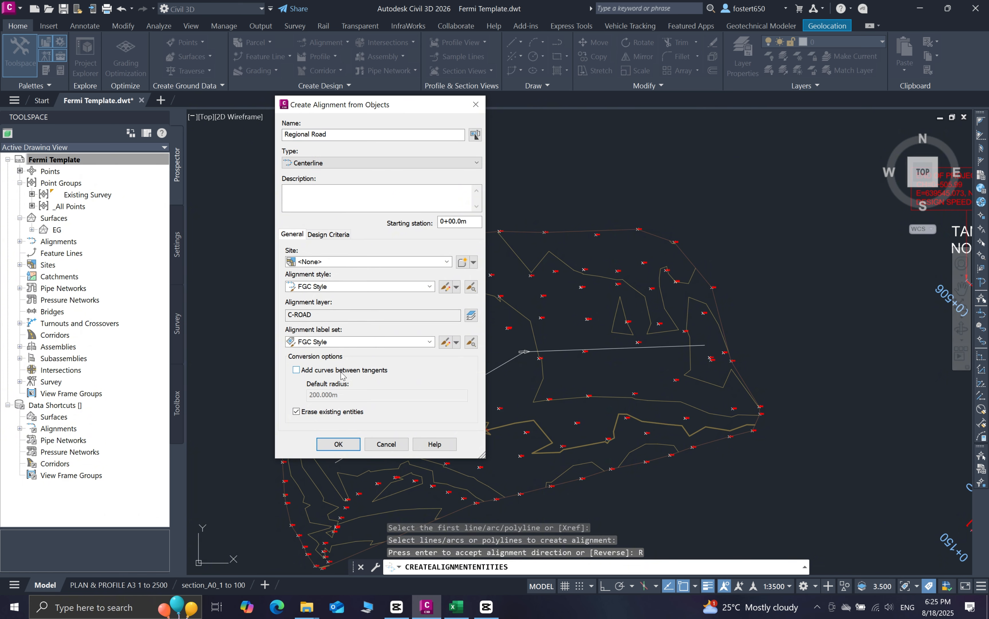
click(339, 444)
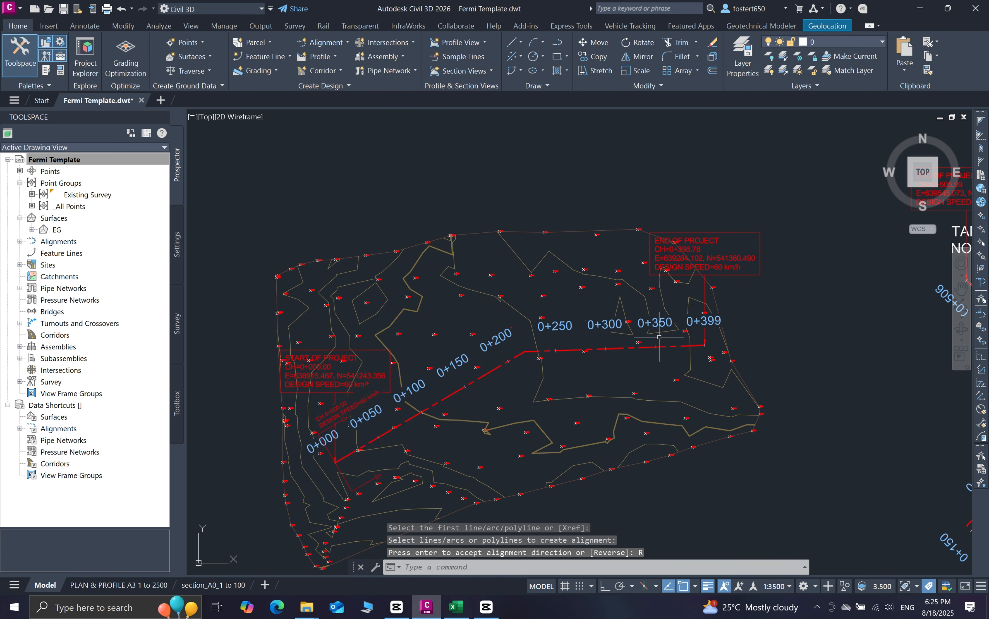
Step: Open the Geometry Editor for Regional Road and place its layout tools clear of the alignment
middle_drag(485, 411, 508, 381)
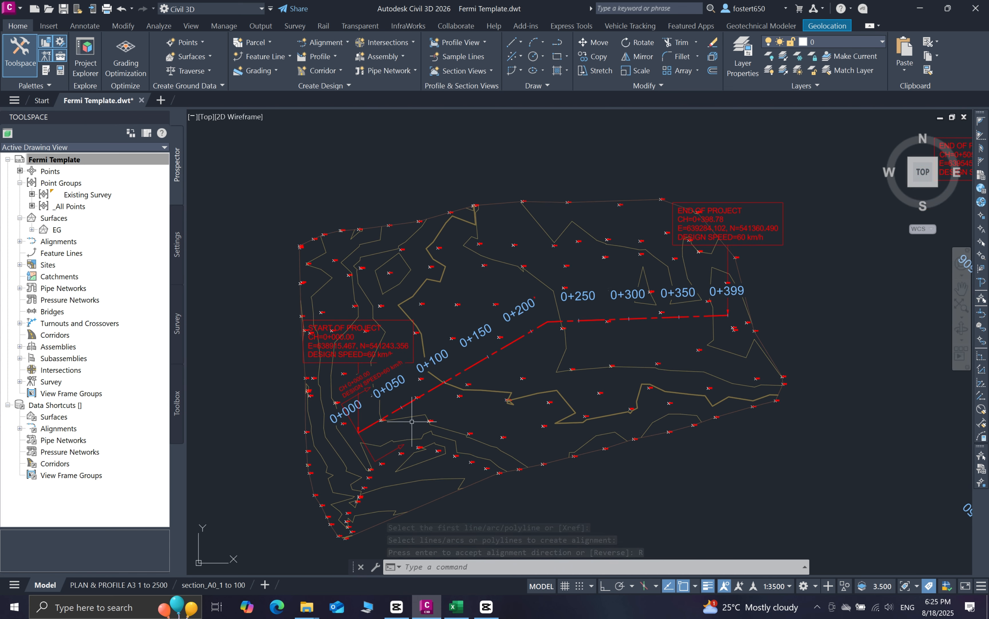
click(509, 346)
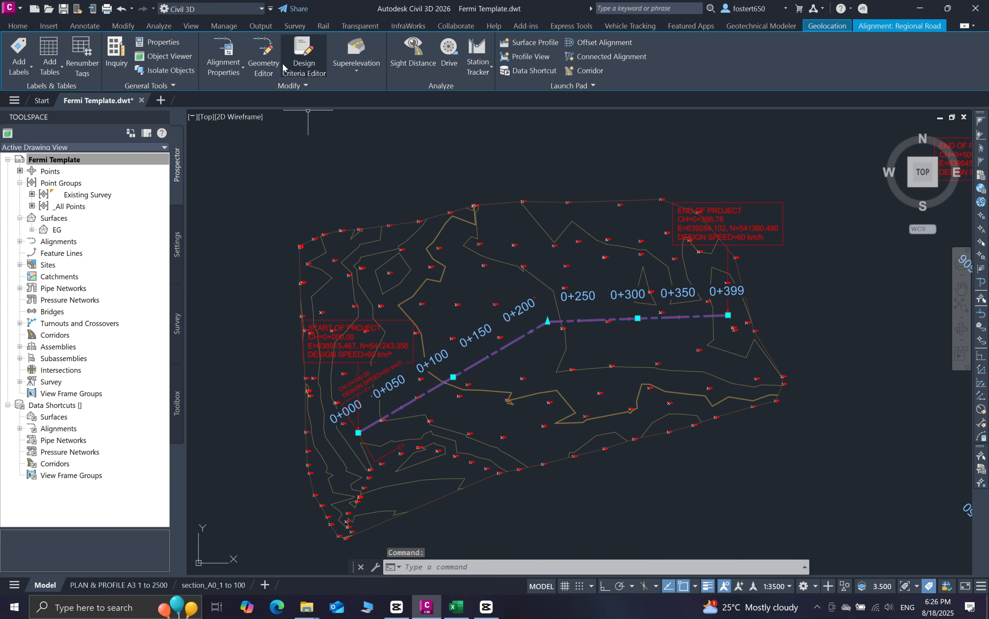
click(264, 56)
mouse_move(389, 164)
mouse_down()
mouse_move(405, 189)
mouse_move(400, 181)
mouse_up()
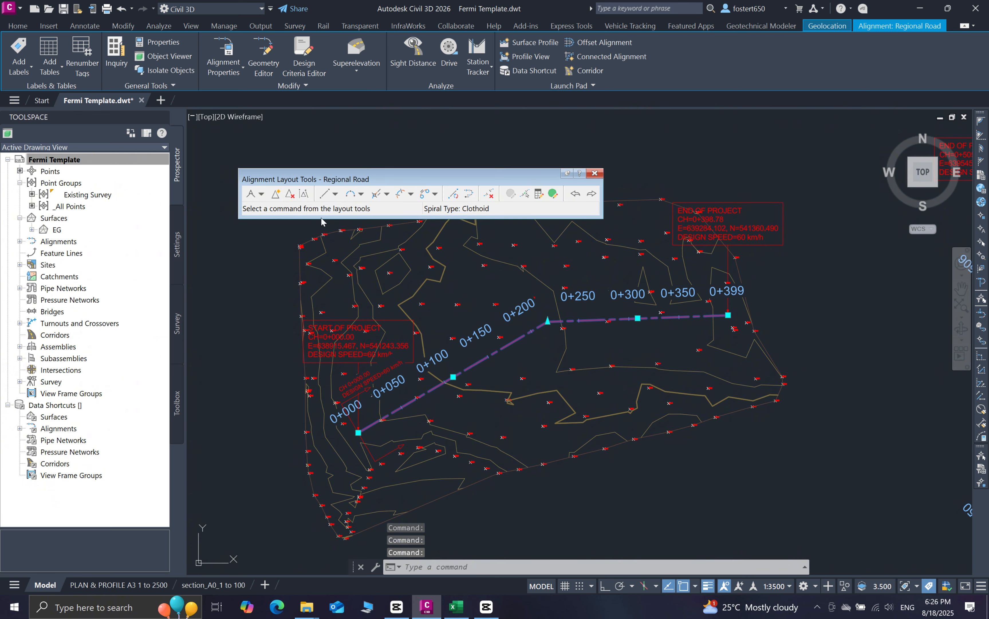
Step: Add a free curve fillet between the two tangents of Regional Road, with solution angle Lessthan180 and radius 90 m
click(360, 194)
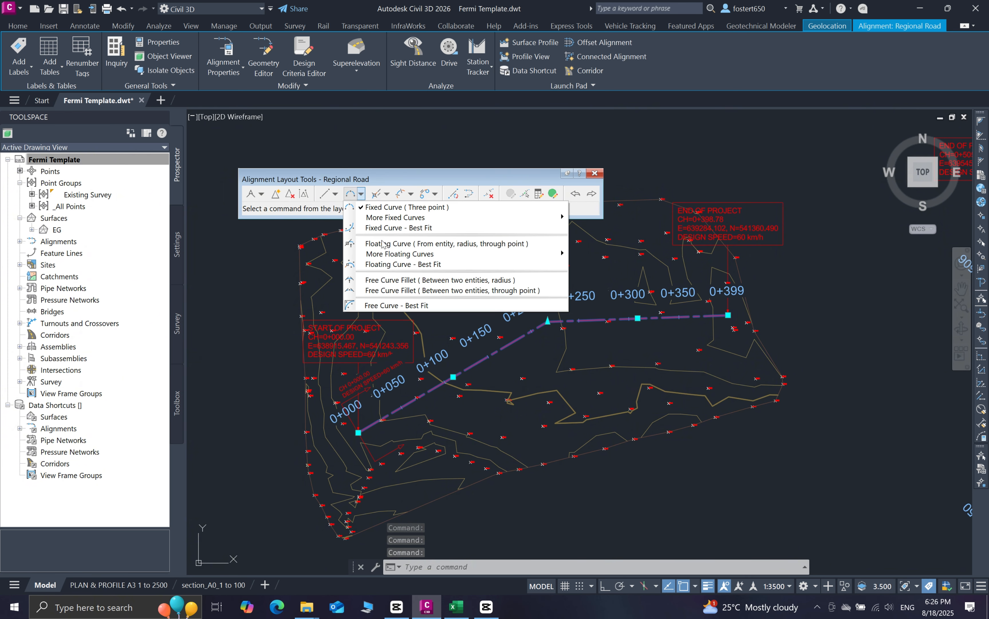
click(430, 280)
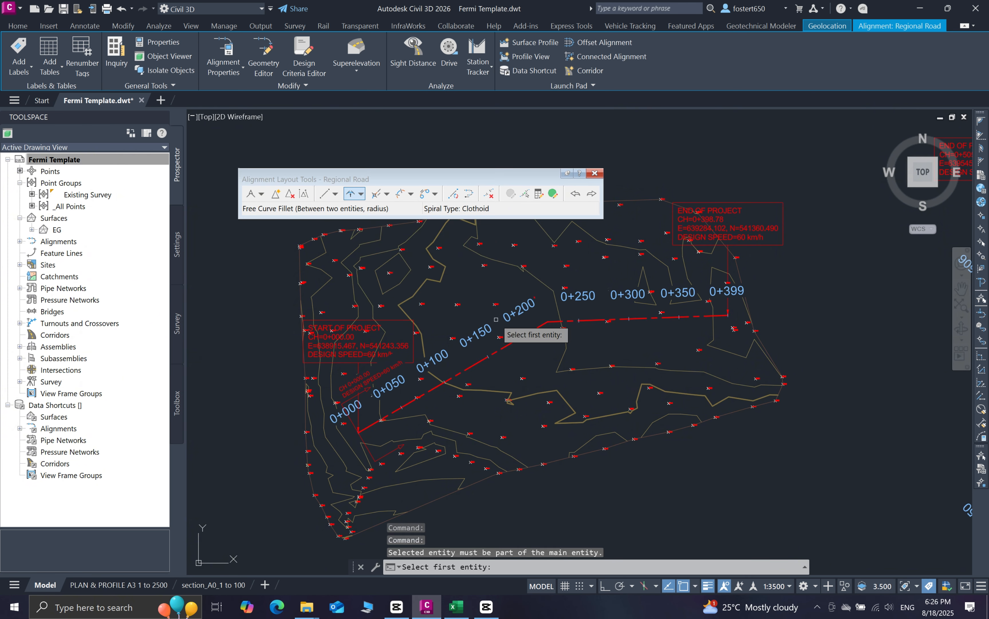
click(512, 345)
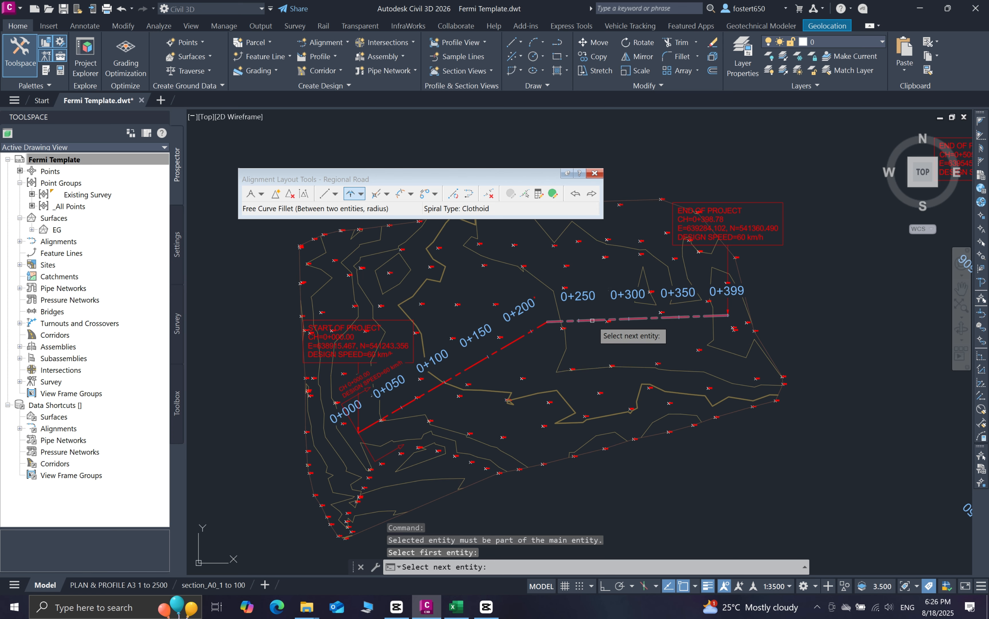
click(592, 322)
click(632, 365)
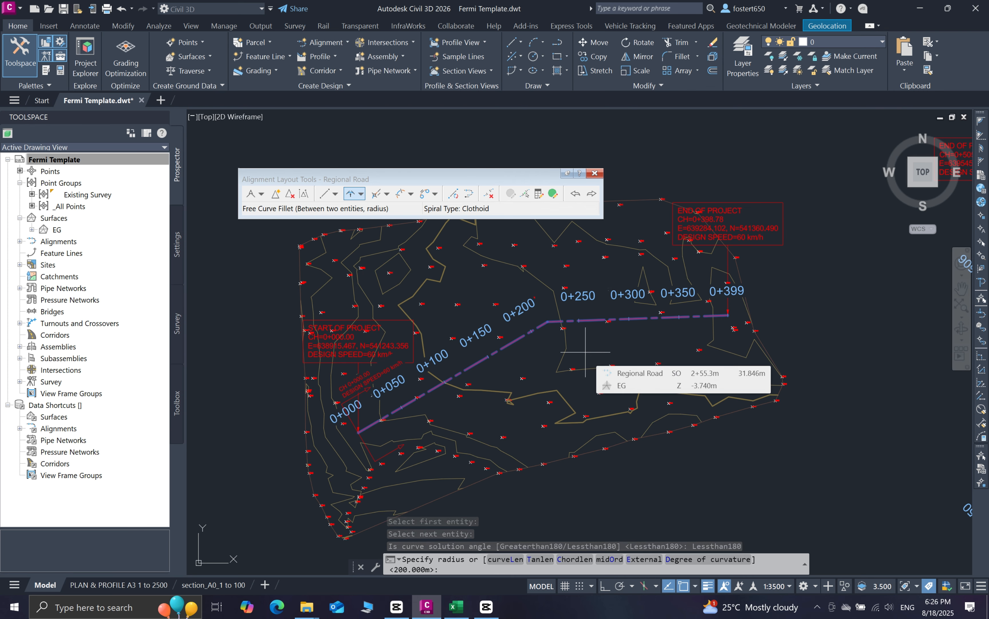
text(90)
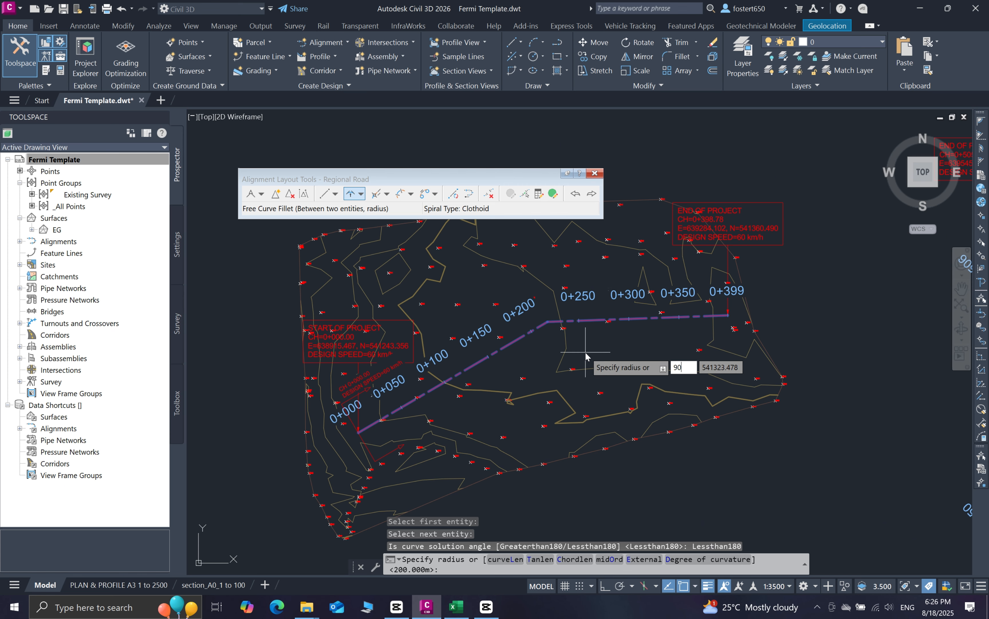
key(Return)
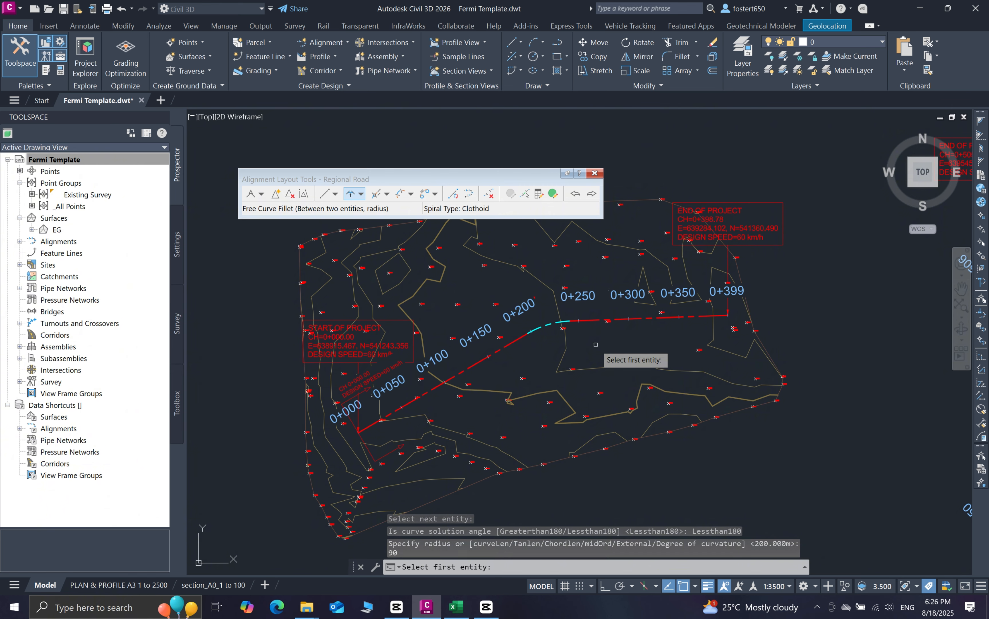
key(Return)
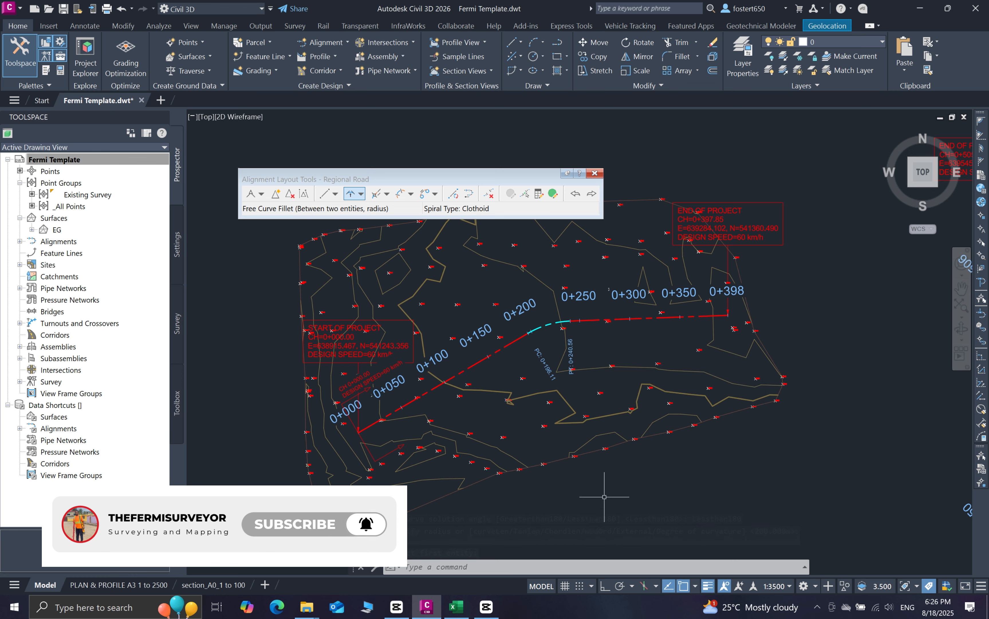
click(602, 590)
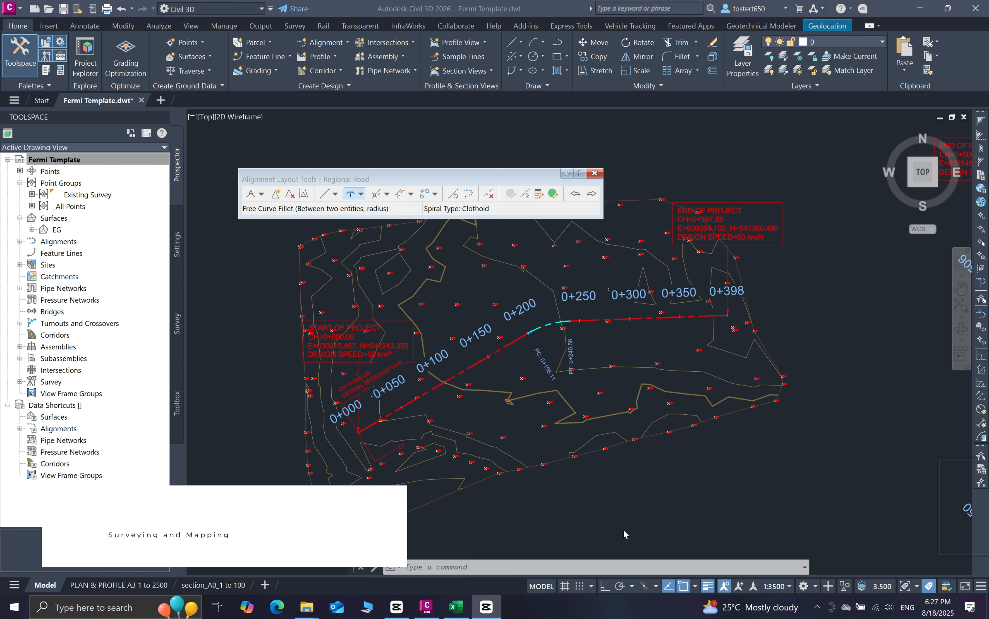